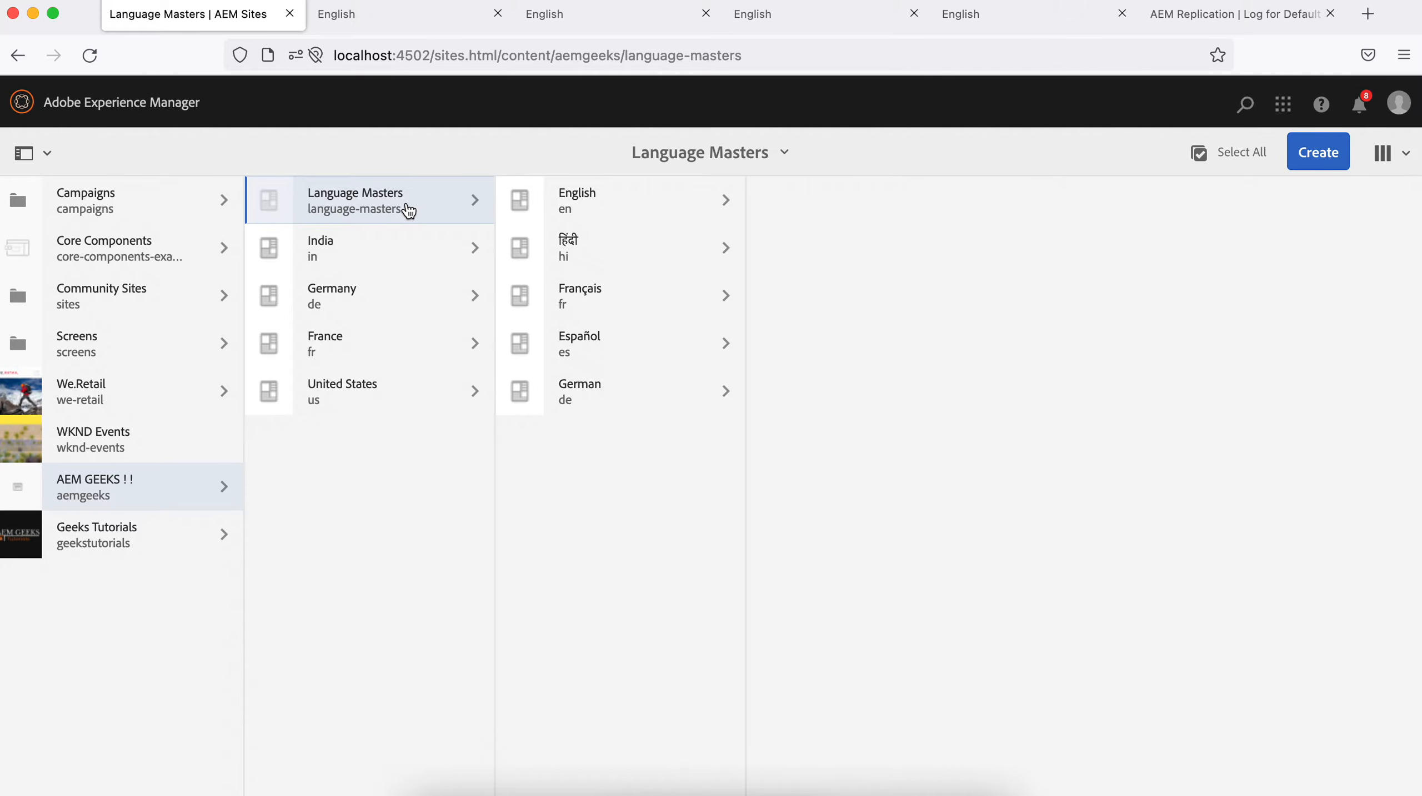
Open the page properties of the English page under Language Masters and show its Blueprint settings with the current live copies
{"action": "left_click", "coordinate": [407, 210]}
{"action": "left_click", "coordinate": [540, 205]}
{"action": "left_click", "coordinate": [520, 204]}
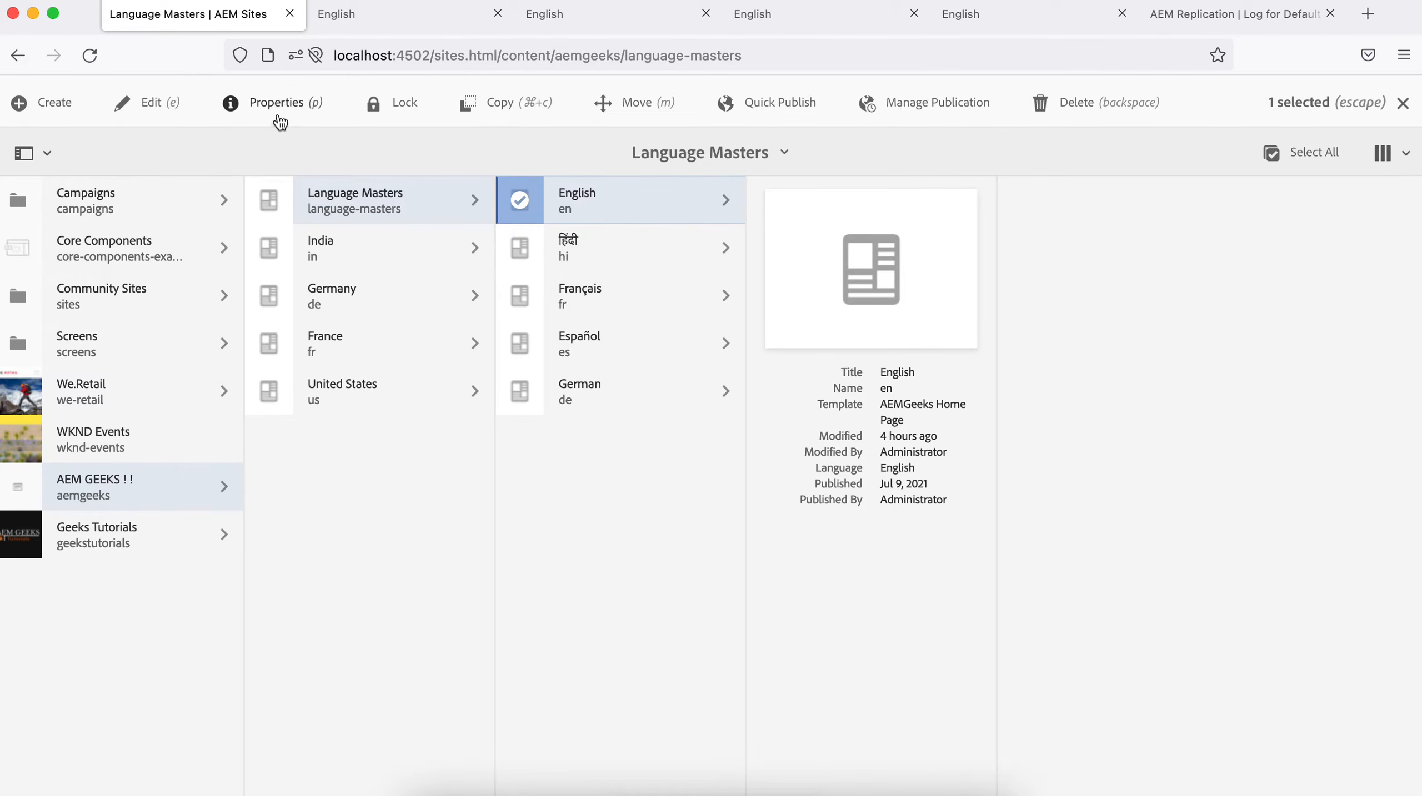
{"action": "left_click", "coordinate": [379, 23]}
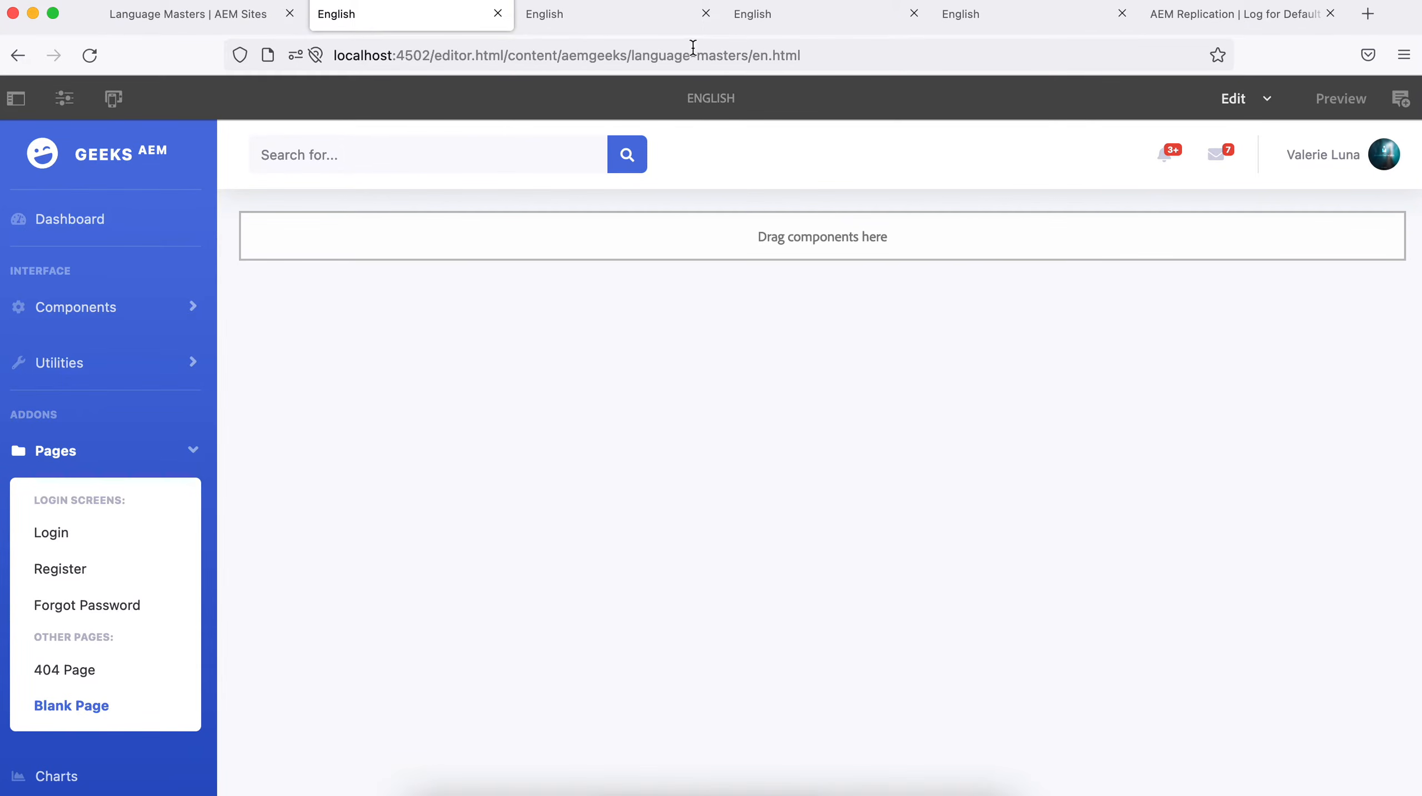
{"action": "left_click", "coordinate": [63, 98]}
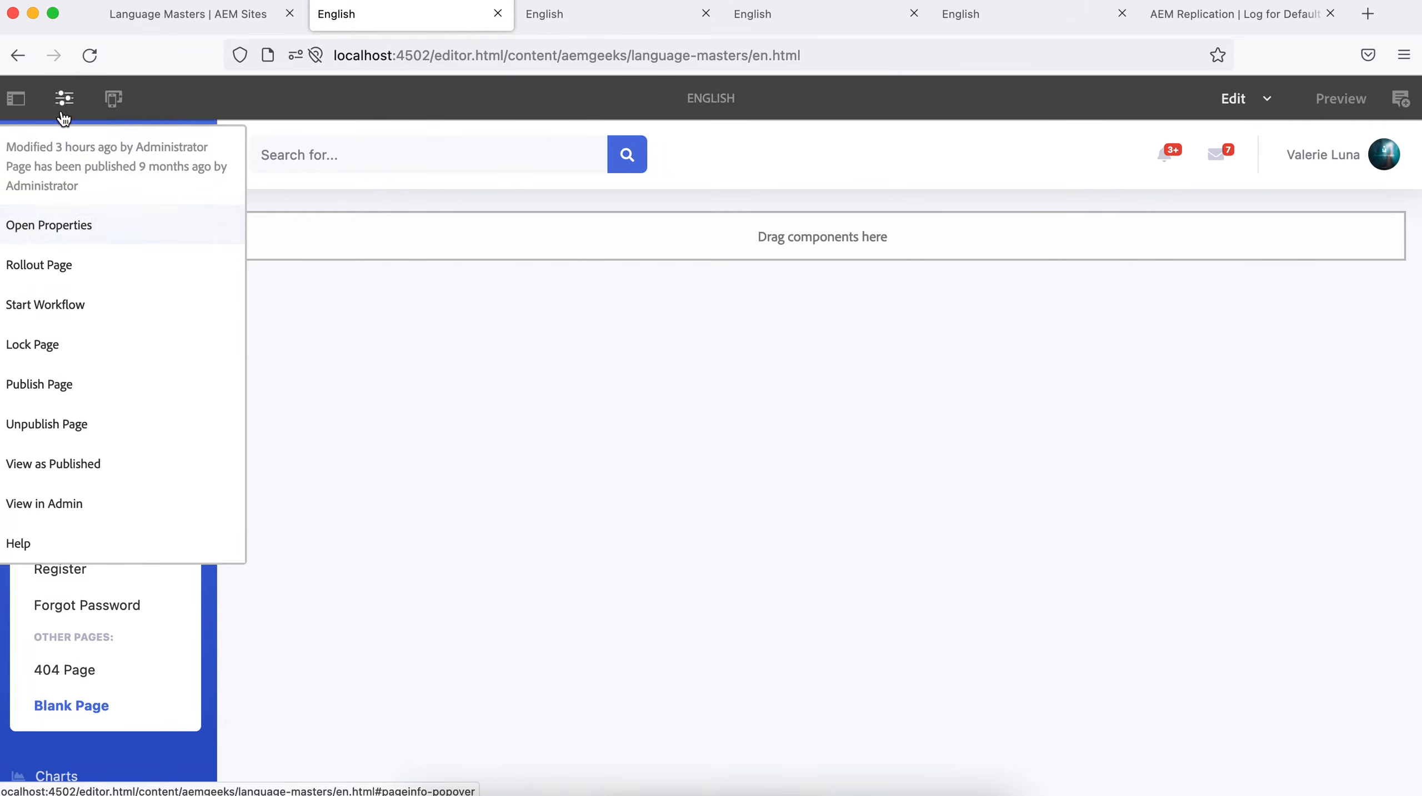
{"action": "left_click", "coordinate": [62, 233]}
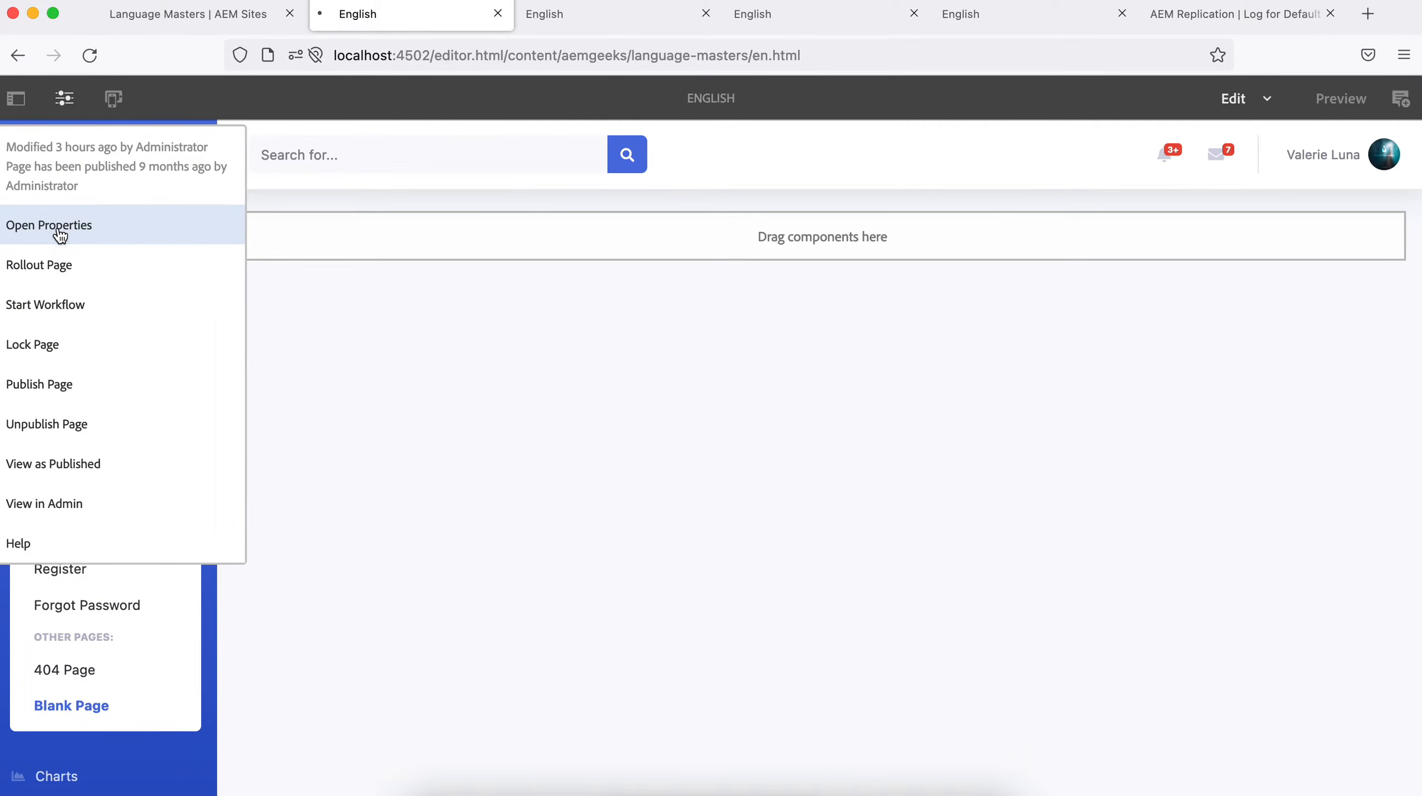
{"action": "left_click", "coordinate": [680, 215]}
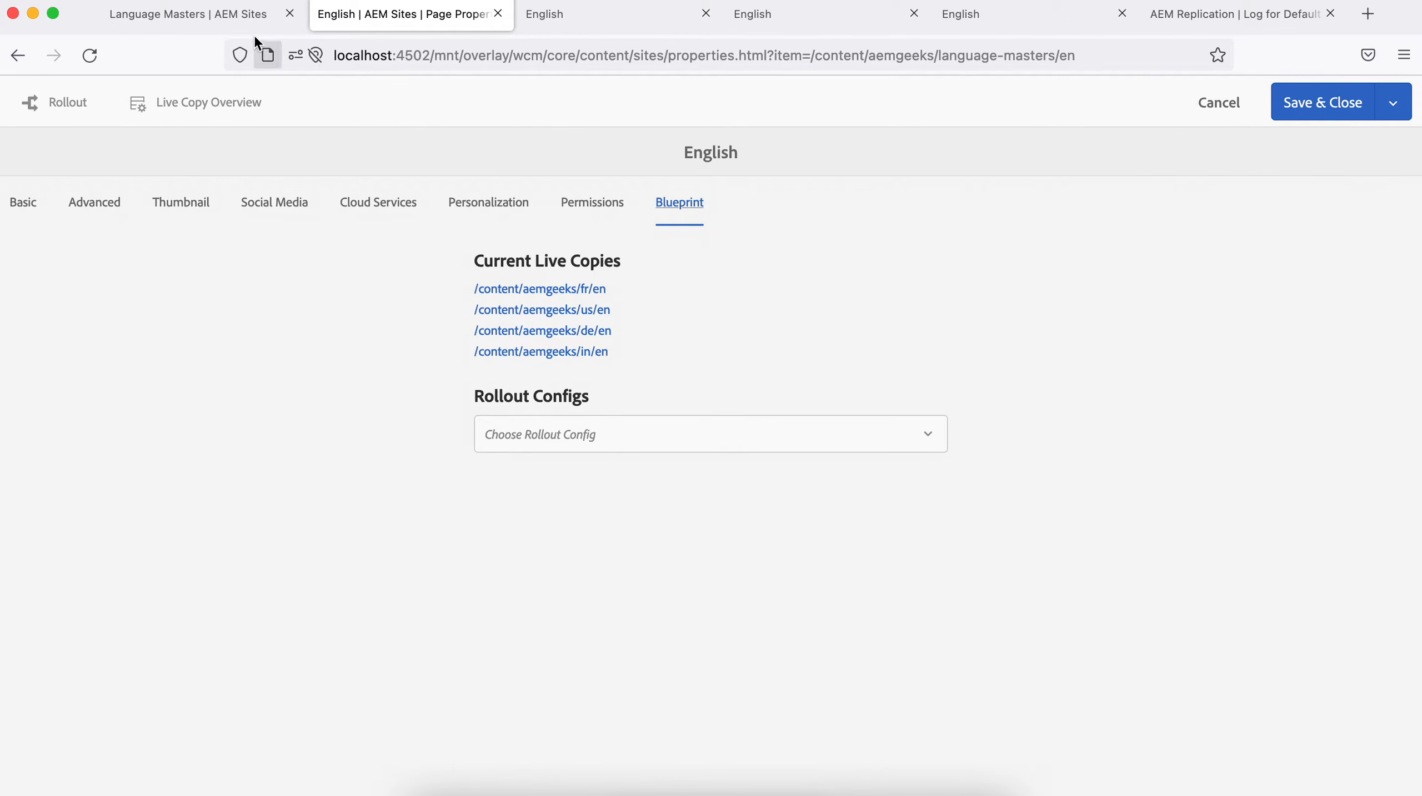
Open CRXDE Lite in a new browser tab at localhost:4502/crx/de
{"action": "left_click", "coordinate": [235, 15]}
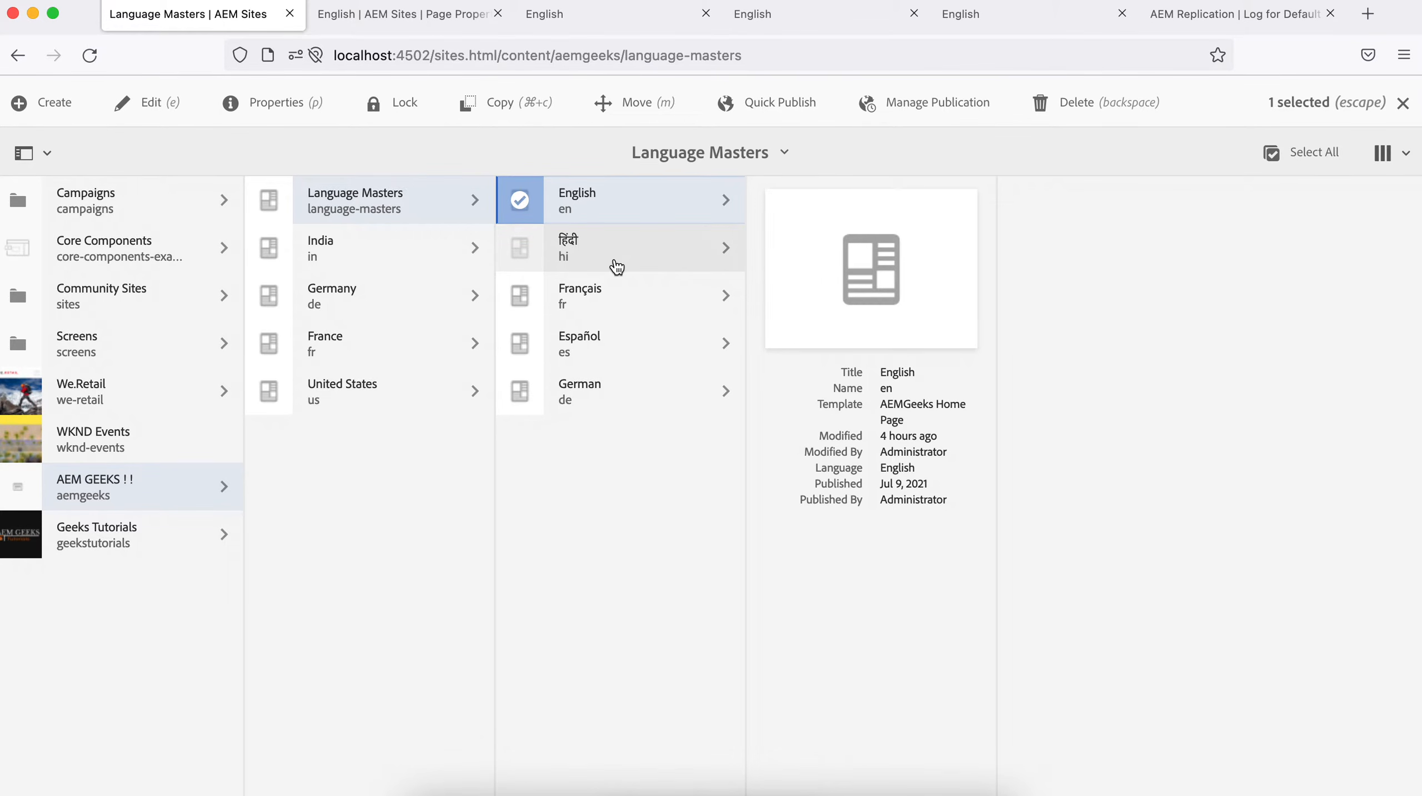
{"action": "left_click", "coordinate": [1375, 17]}
{"action": "left_click", "coordinate": [892, 51]}
{"action": "type", "text": "localhost:4502/"}
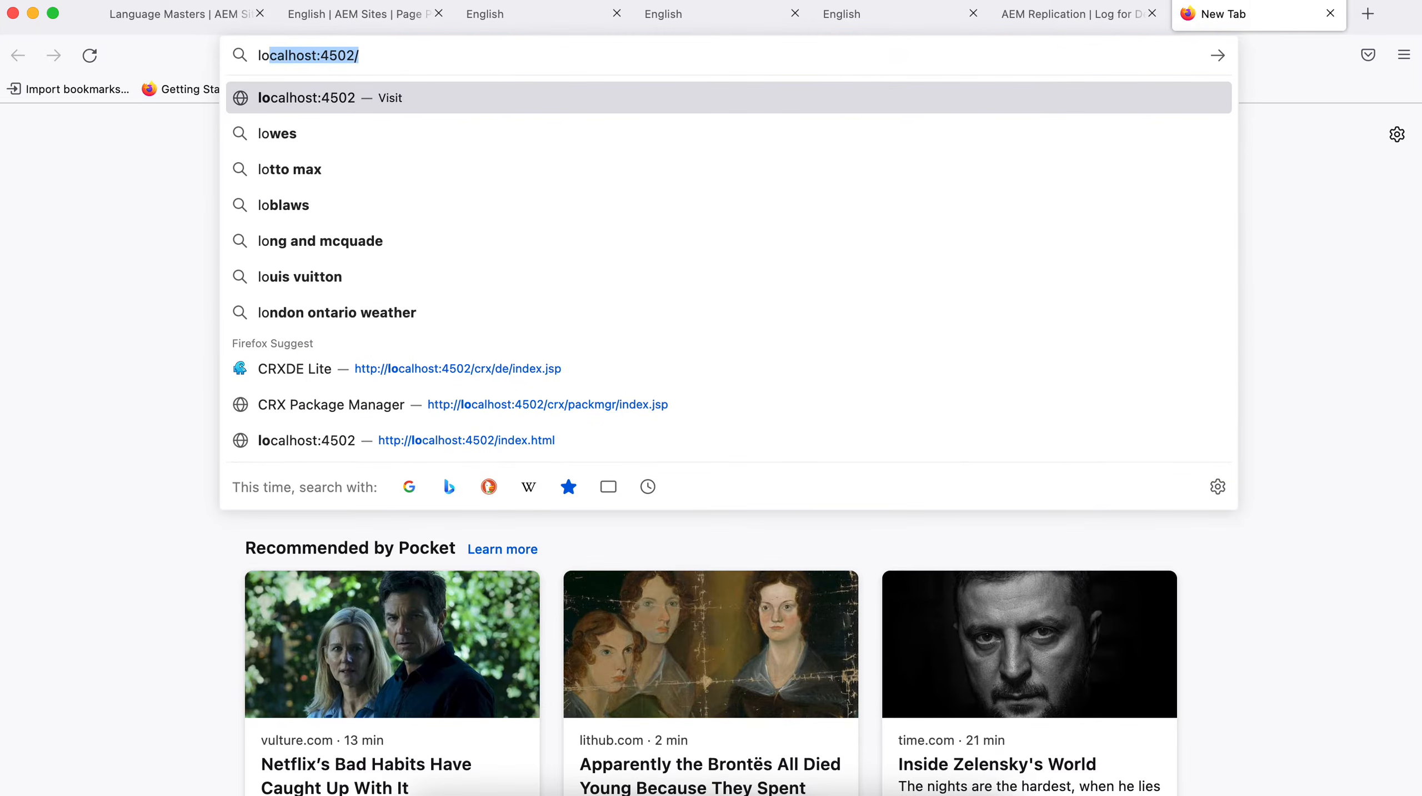
{"action": "key", "text": "Right"}
{"action": "type", "text": "crx"}
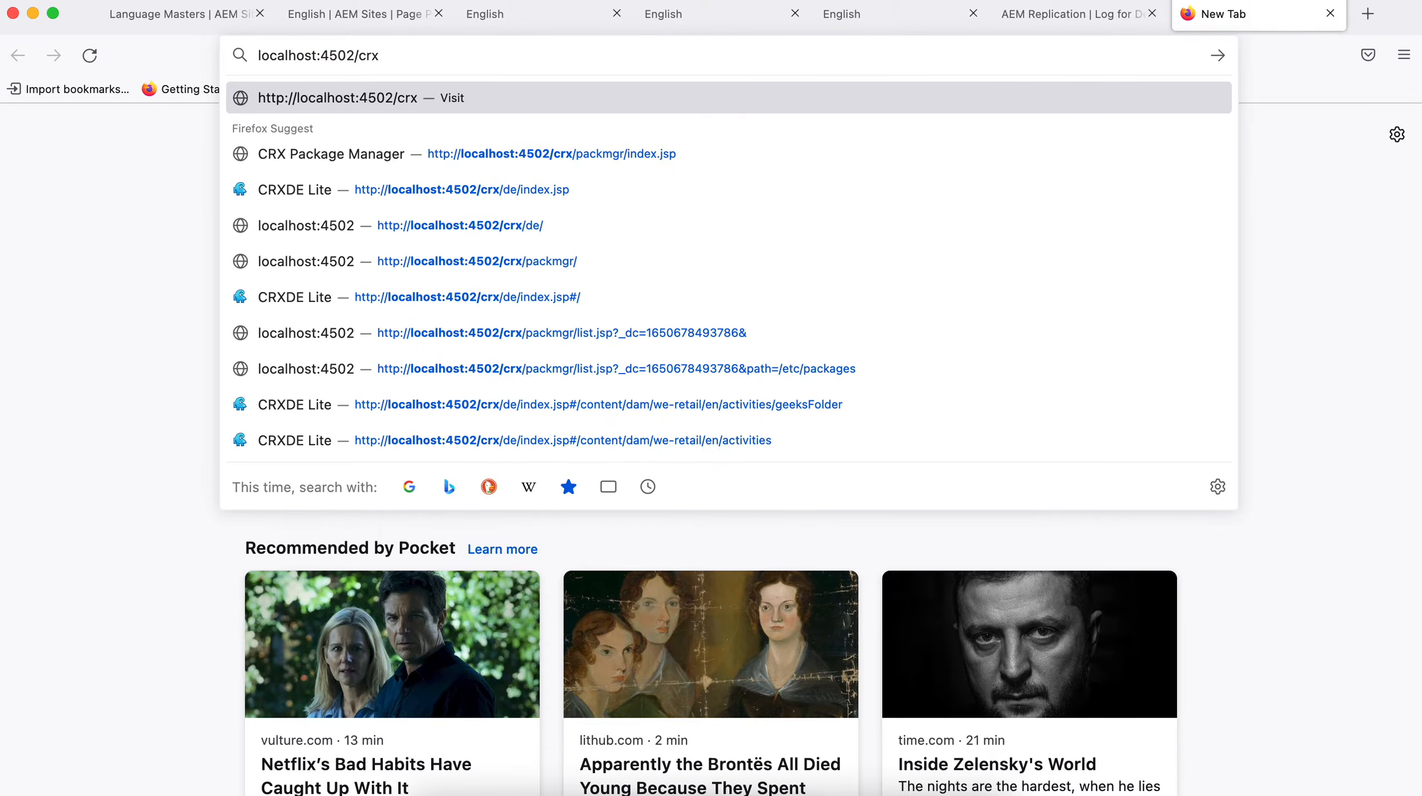
{"action": "type", "text": "/de"}
{"action": "key", "text": "Return"}
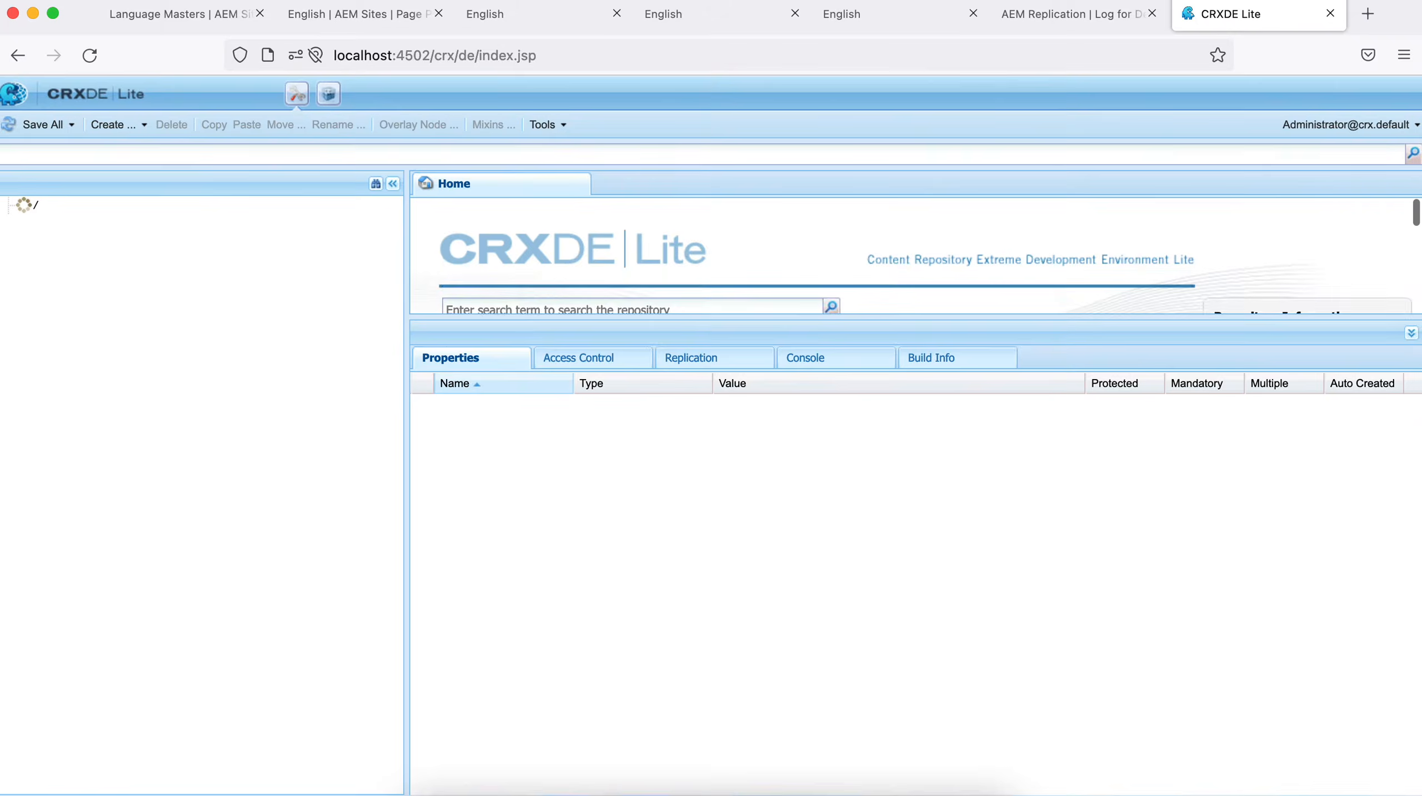
Browse the repository to /apps/msm/aemgeeks/aemgeeks_blueprint/jcr:content and examine the blueprint's sitePath property
{"action": "left_click", "coordinate": [24, 277]}
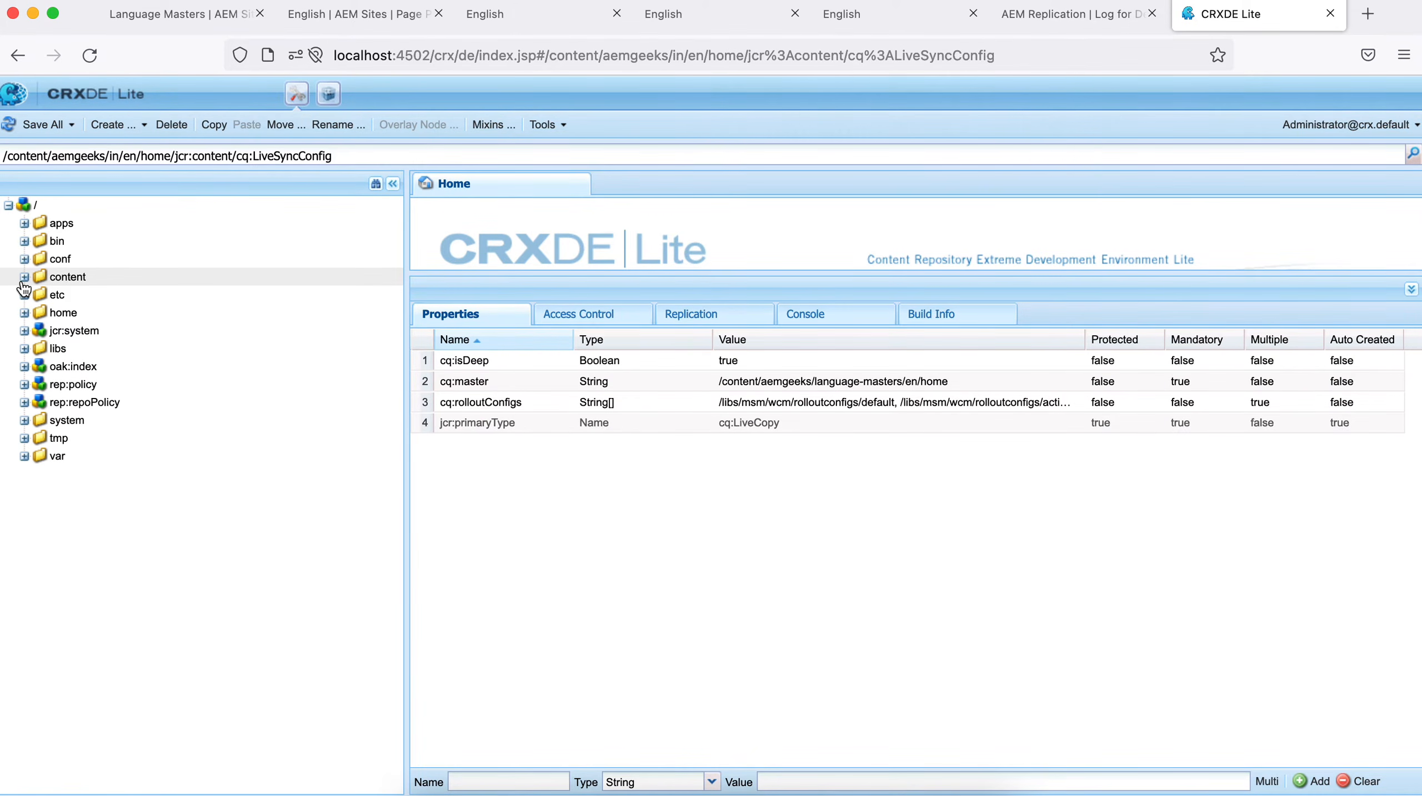
{"action": "left_click", "coordinate": [24, 224]}
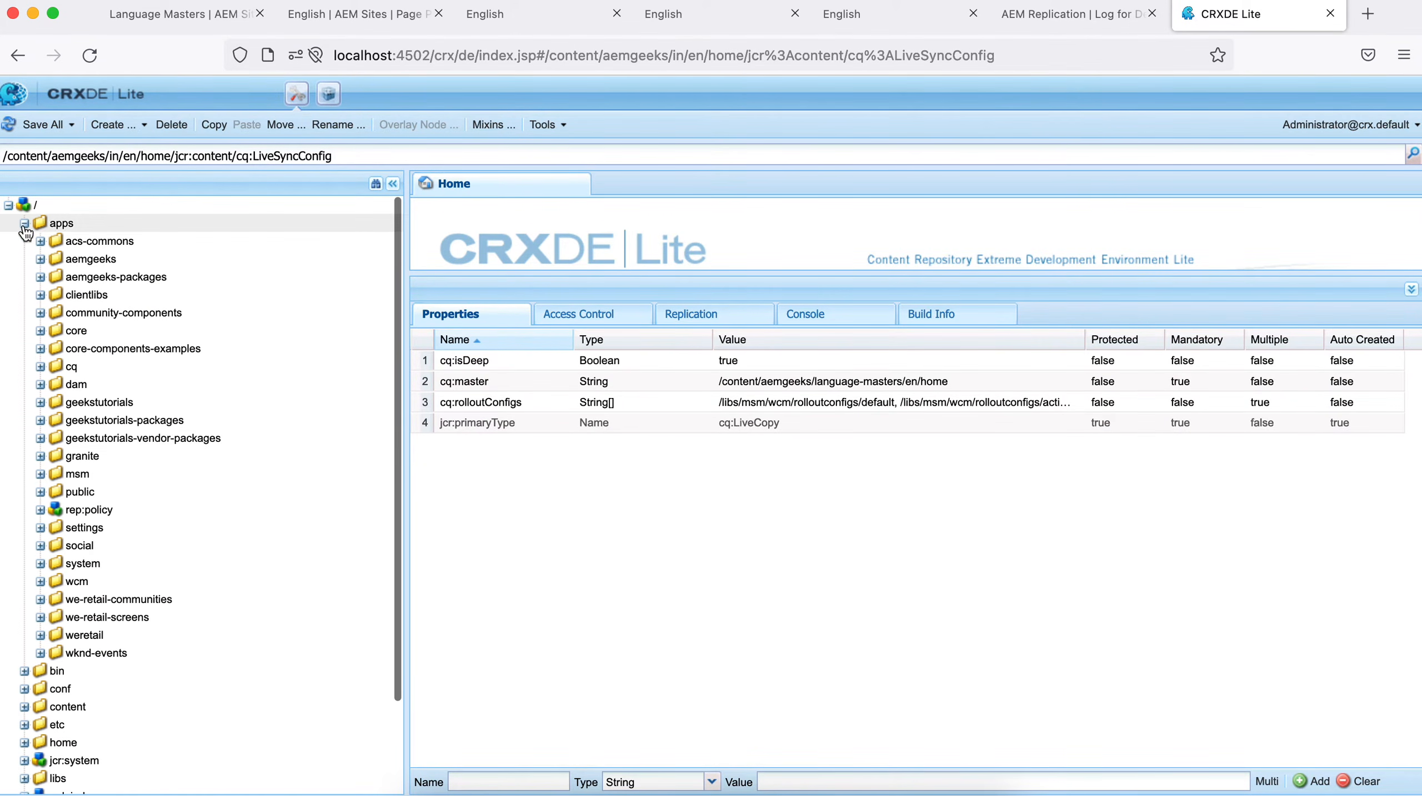
{"action": "double_click", "coordinate": [79, 474]}
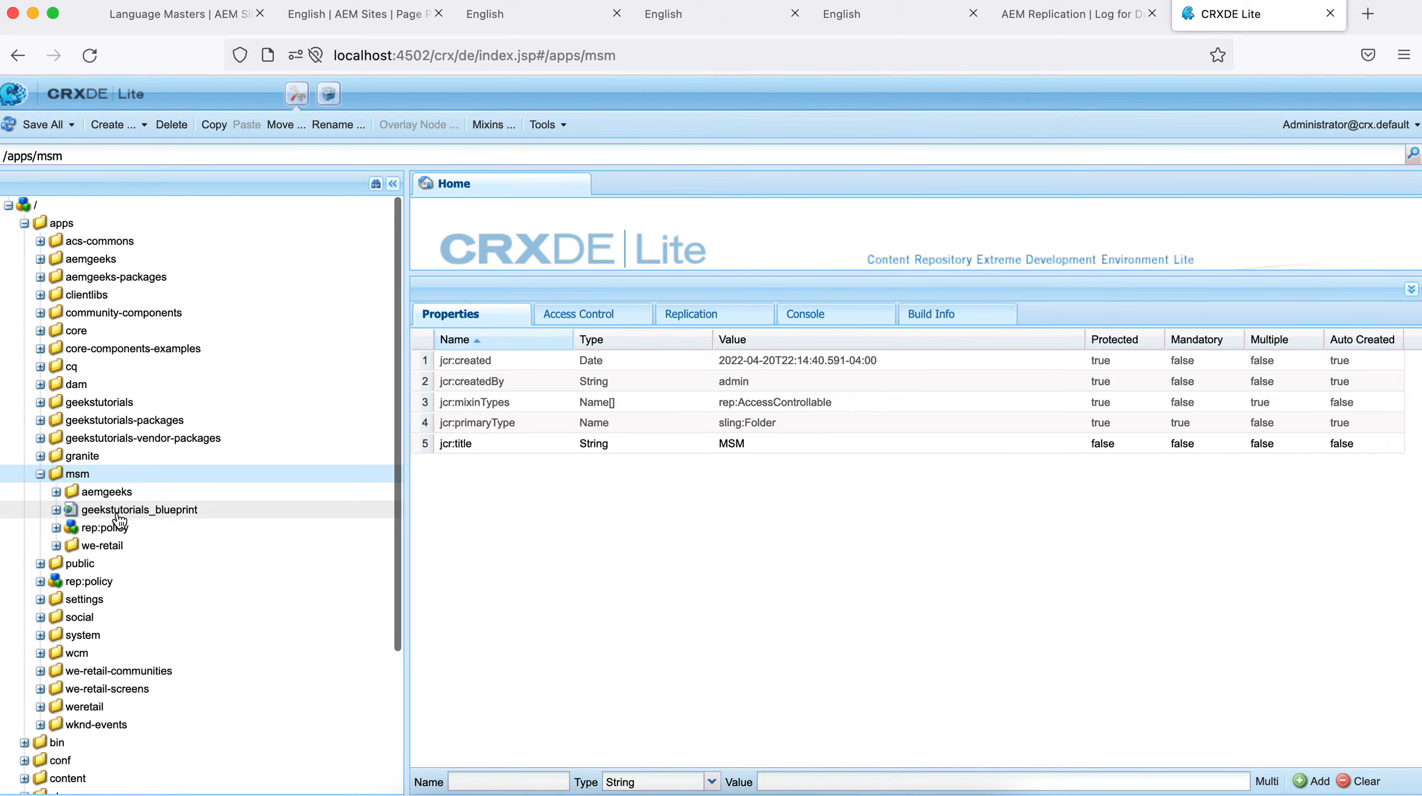
{"action": "double_click", "coordinate": [111, 498]}
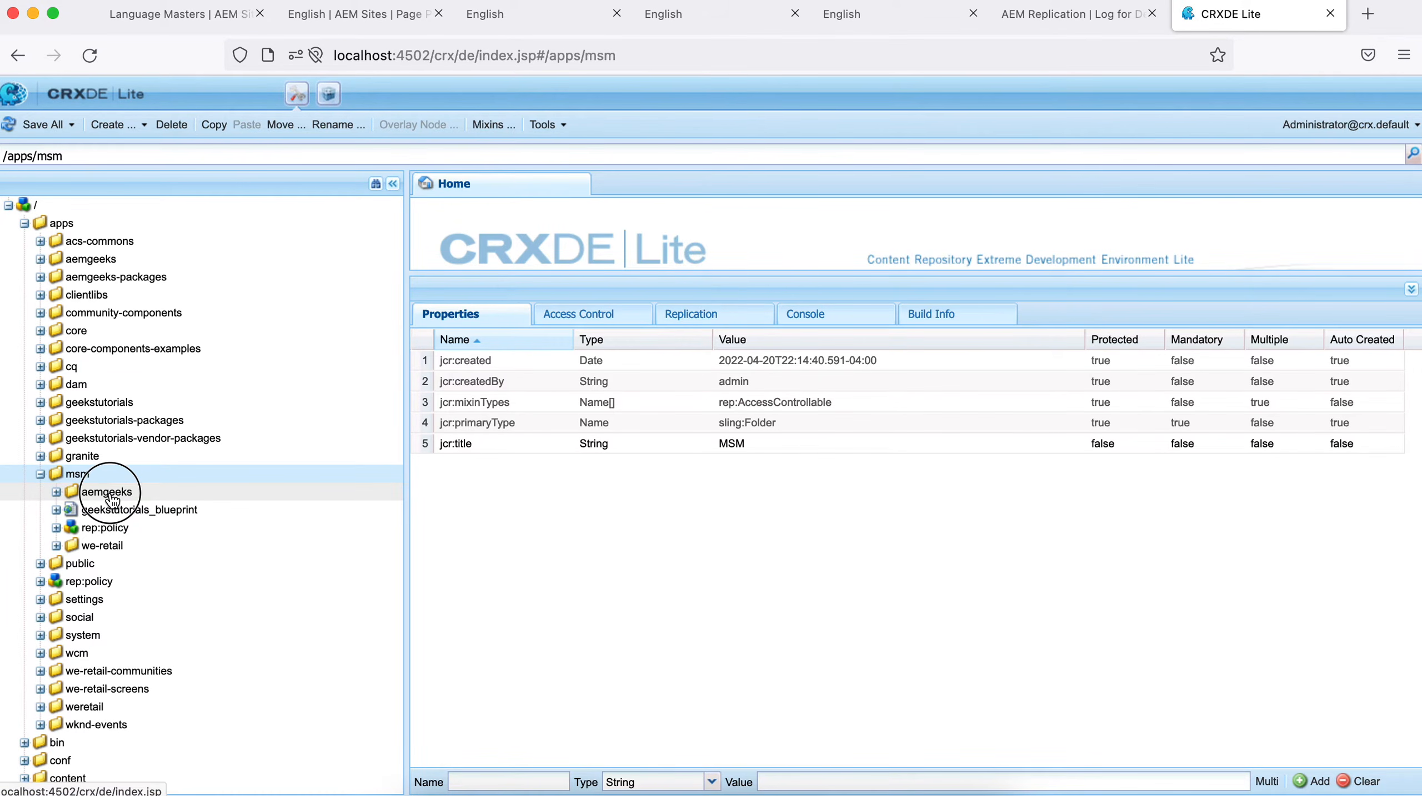
{"action": "double_click", "coordinate": [117, 510]}
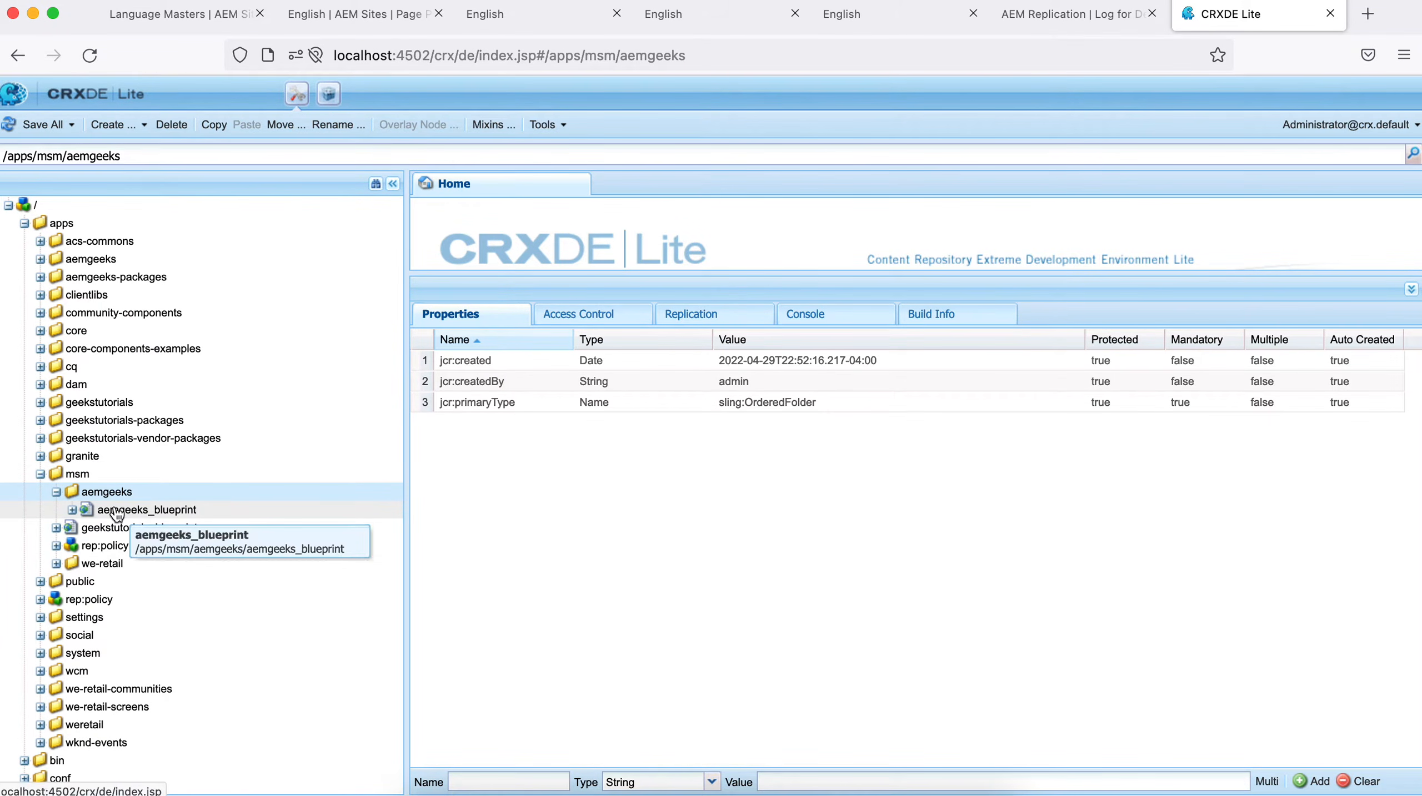
{"action": "double_click", "coordinate": [124, 527]}
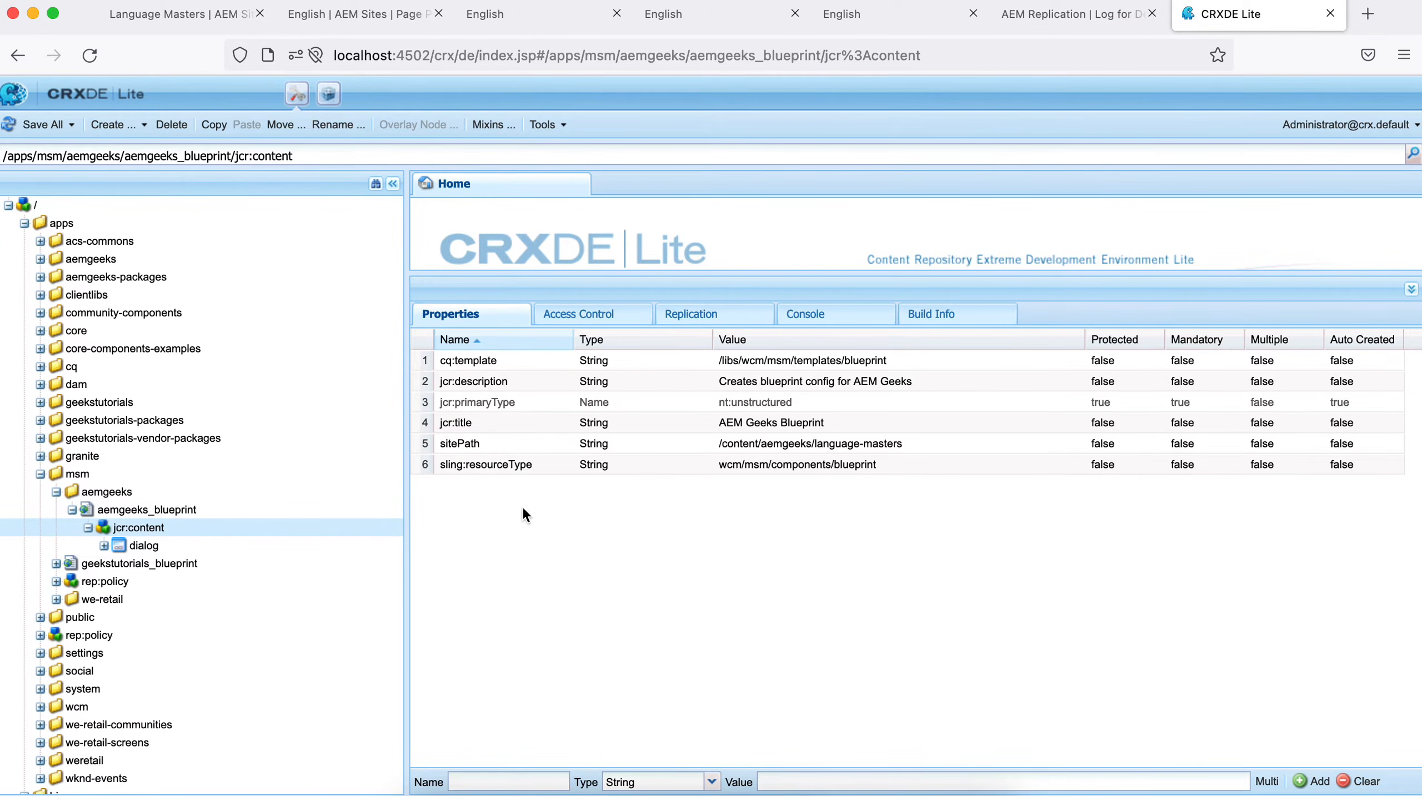
{"action": "left_click", "coordinate": [804, 444]}
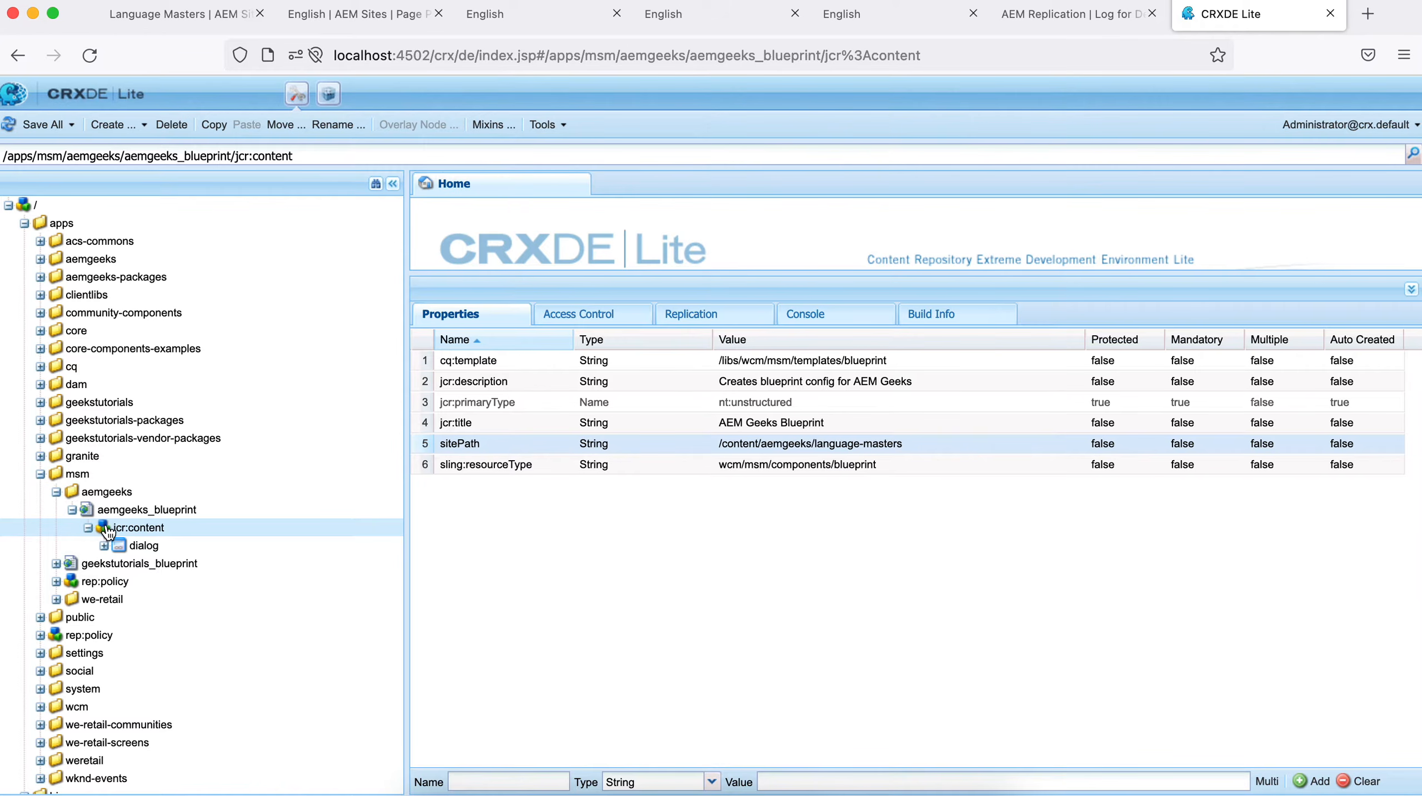
Close CRXDE Lite and list the language pages under India in the Sites console
{"action": "left_click", "coordinate": [375, 15]}
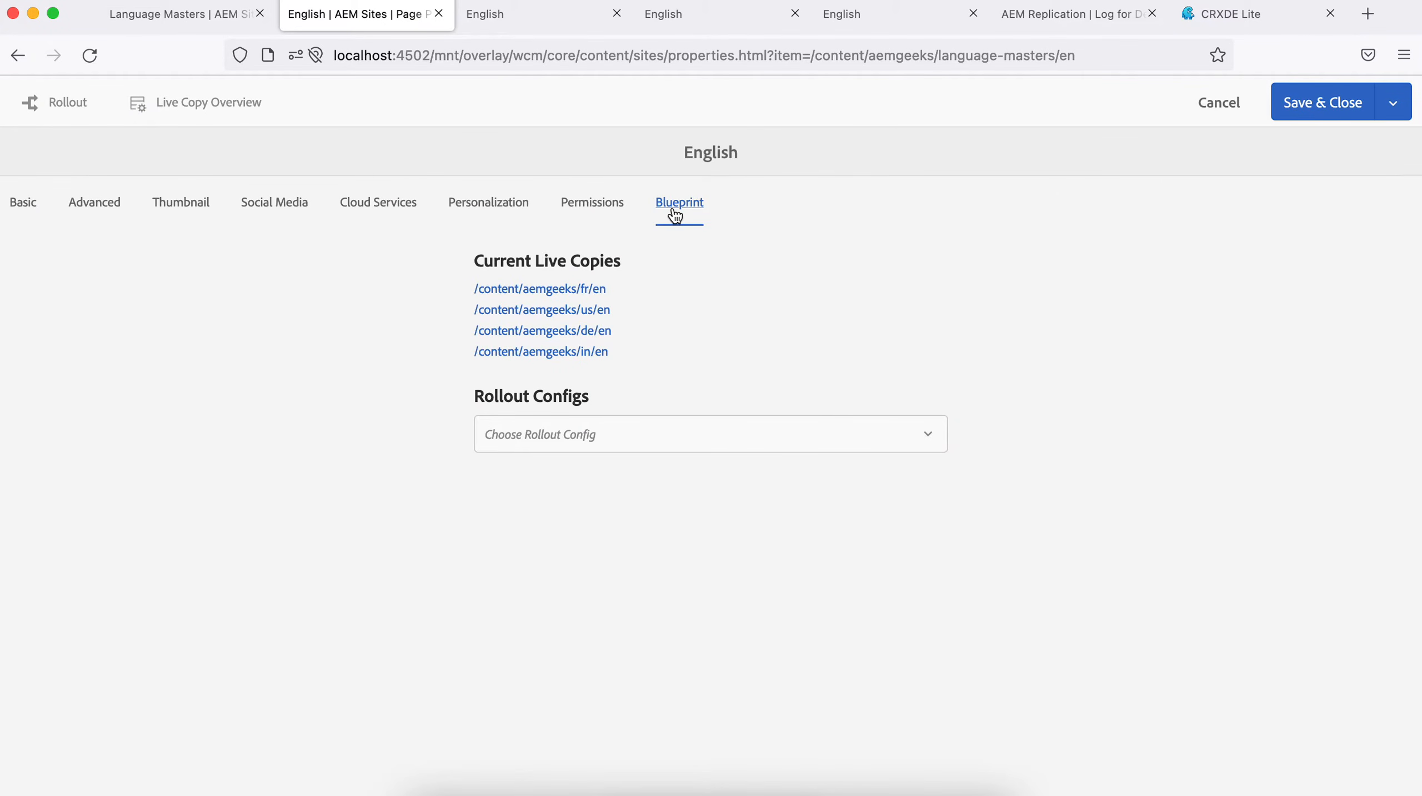
{"action": "left_click", "coordinate": [1330, 14]}
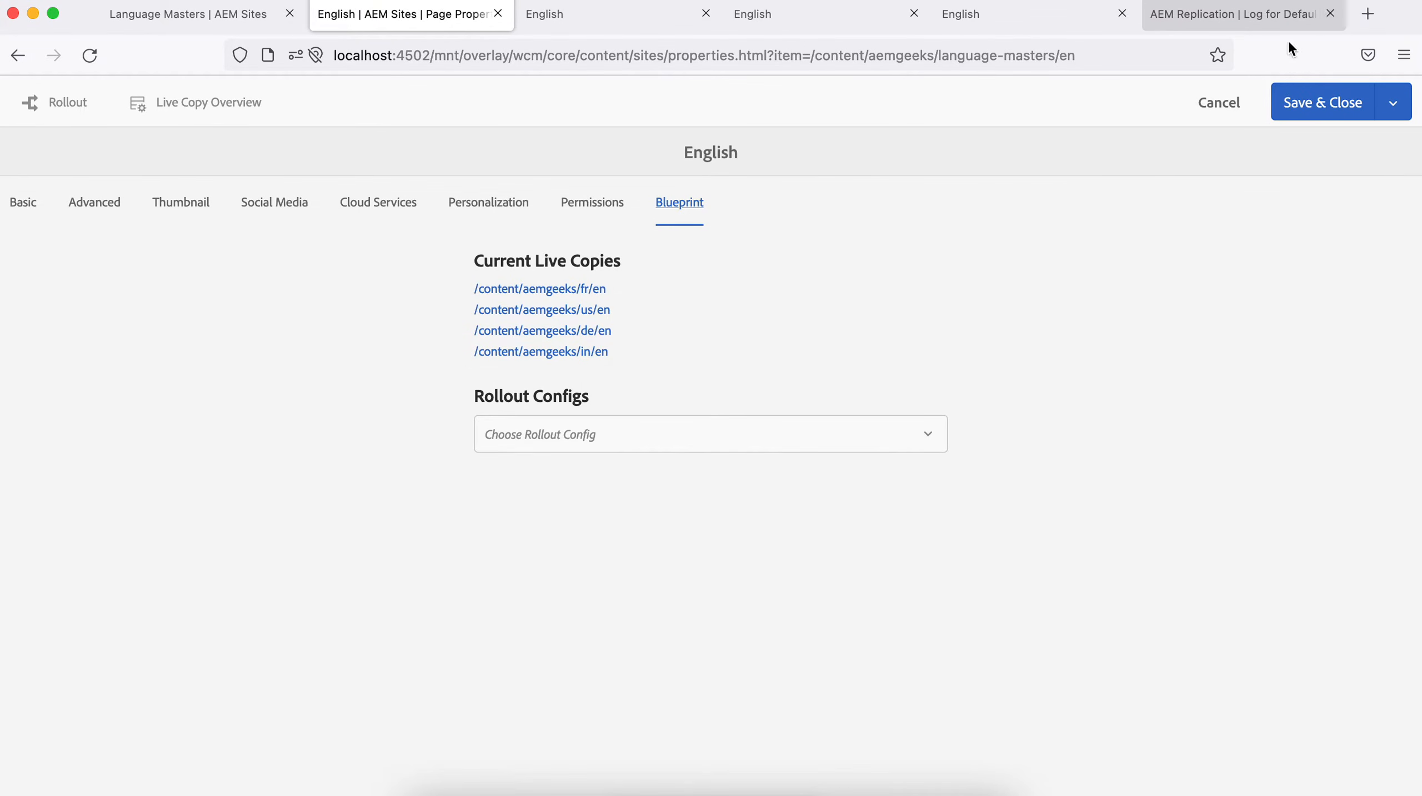
{"action": "left_click", "coordinate": [195, 13]}
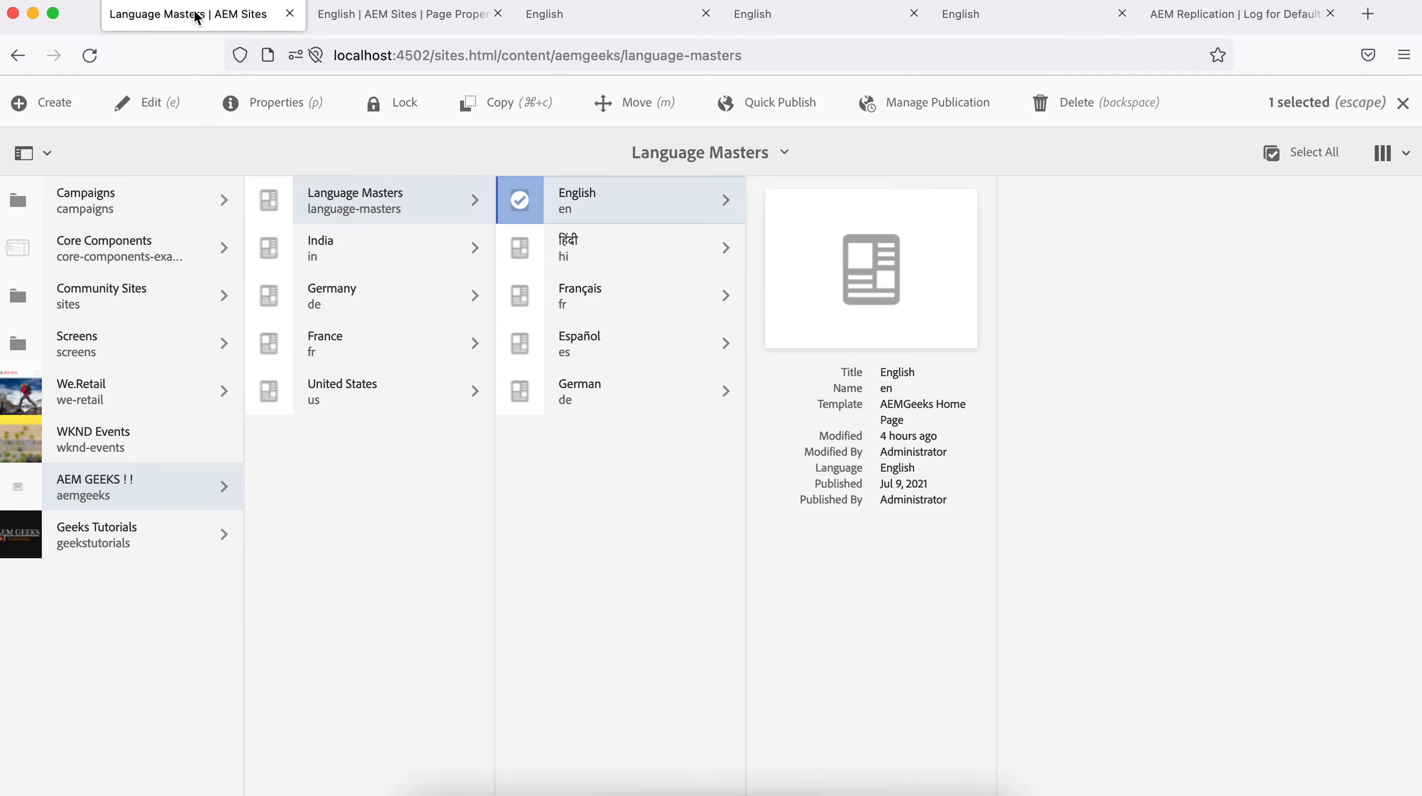
{"action": "left_click", "coordinate": [389, 254]}
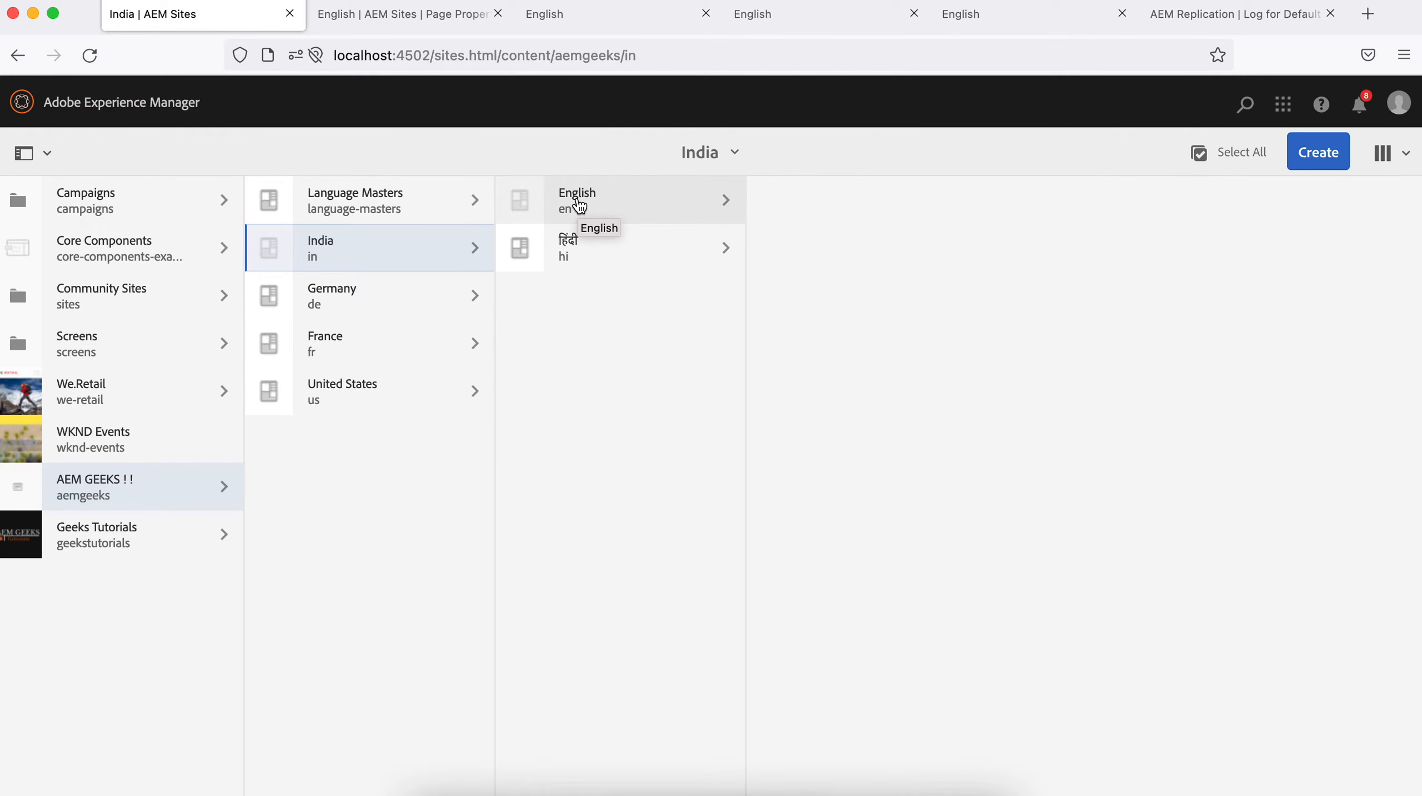
Open the page properties of the English pages for France, Germany and India, each in its already open browser tab
{"action": "left_click", "coordinate": [575, 20]}
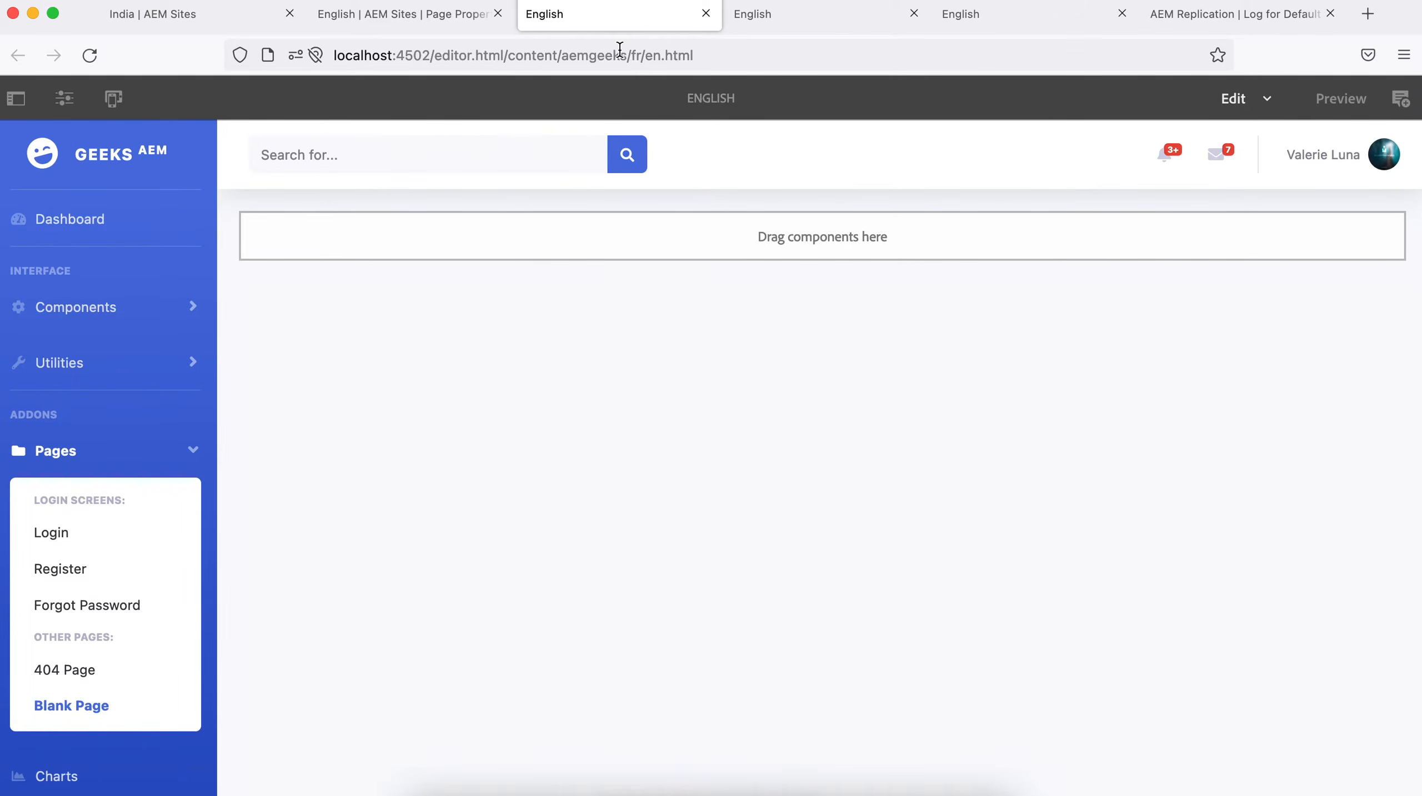
{"action": "left_click", "coordinate": [74, 111]}
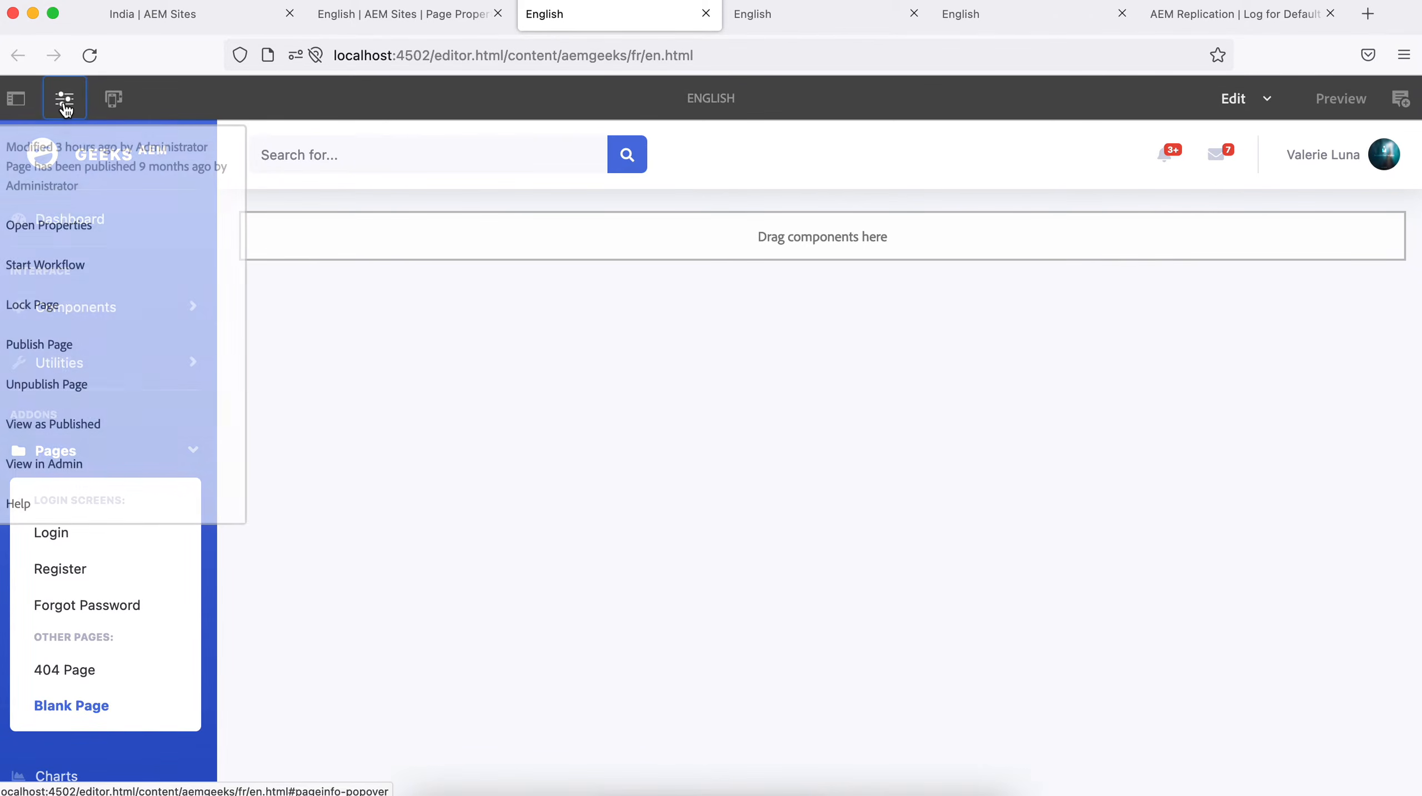
{"action": "left_click", "coordinate": [70, 219]}
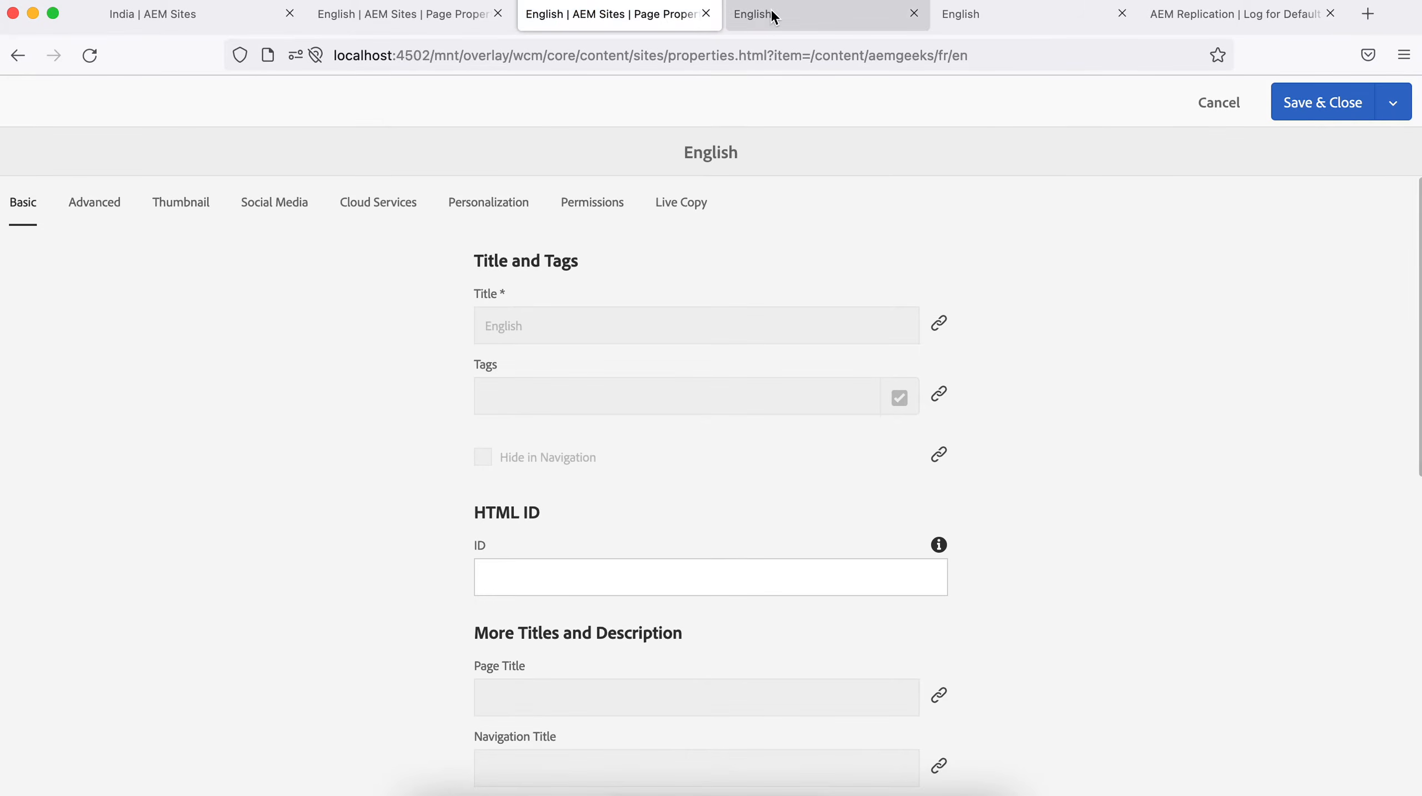
{"action": "left_click", "coordinate": [771, 15]}
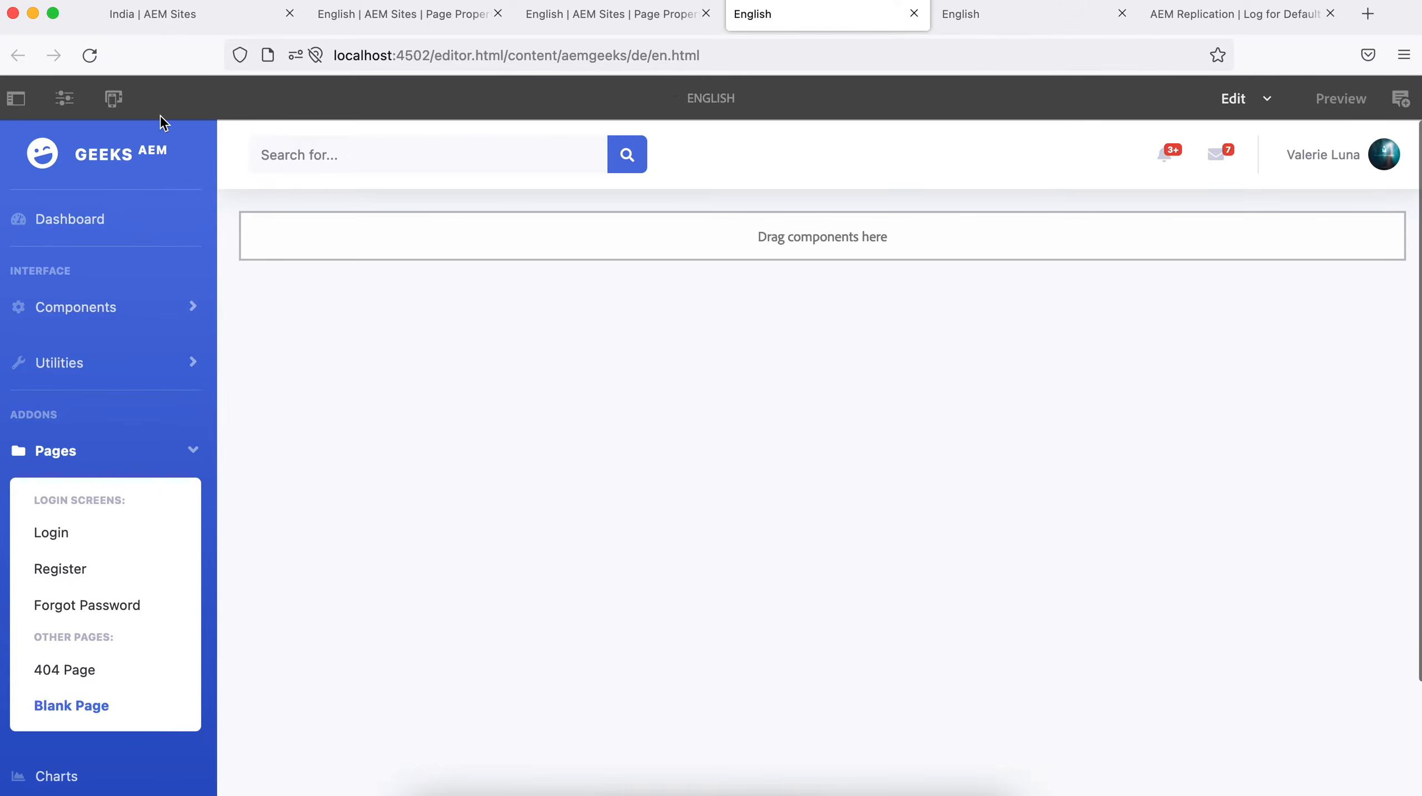
{"action": "left_click", "coordinate": [64, 99]}
{"action": "left_click", "coordinate": [61, 206]}
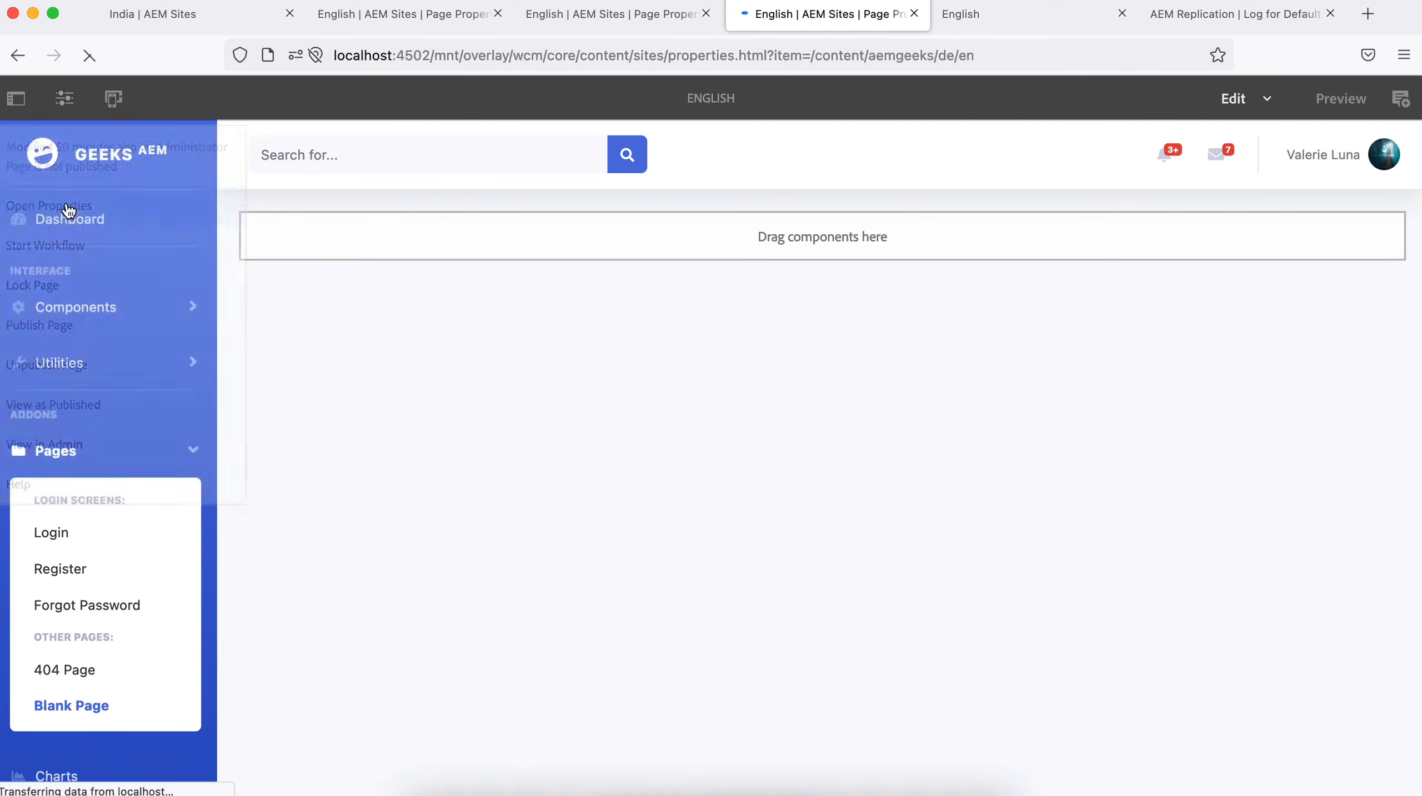
{"action": "left_click", "coordinate": [991, 14]}
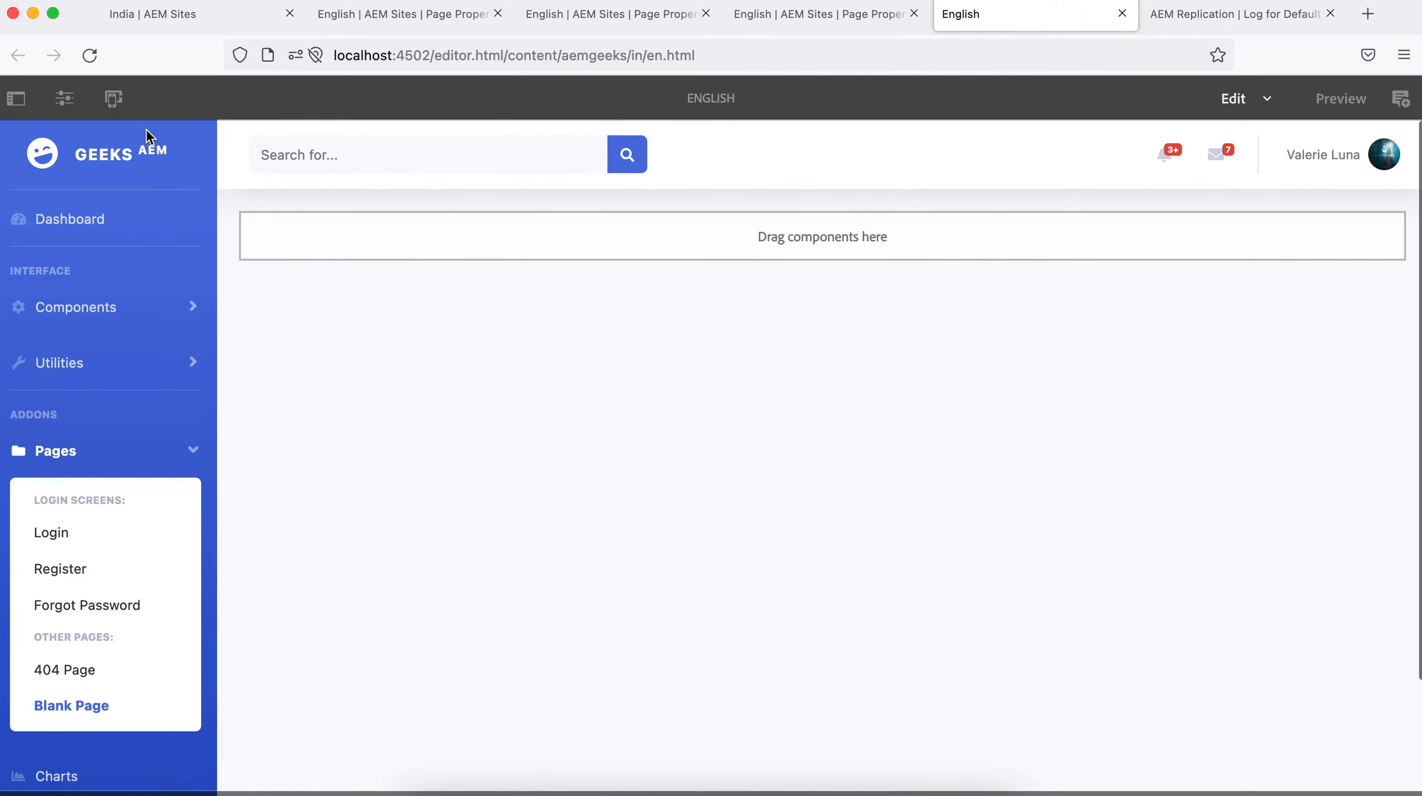
{"action": "left_click", "coordinate": [64, 100]}
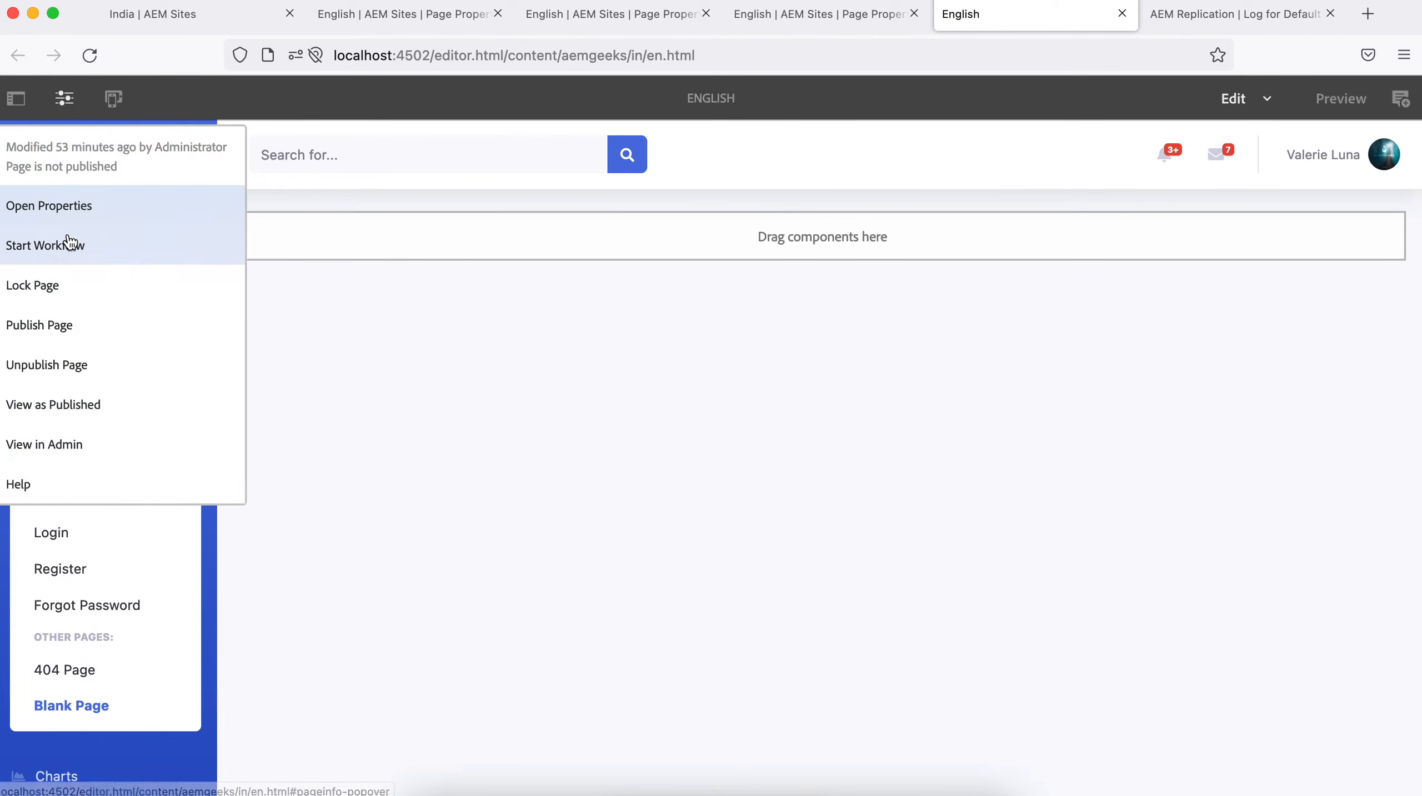
{"action": "left_click", "coordinate": [63, 216]}
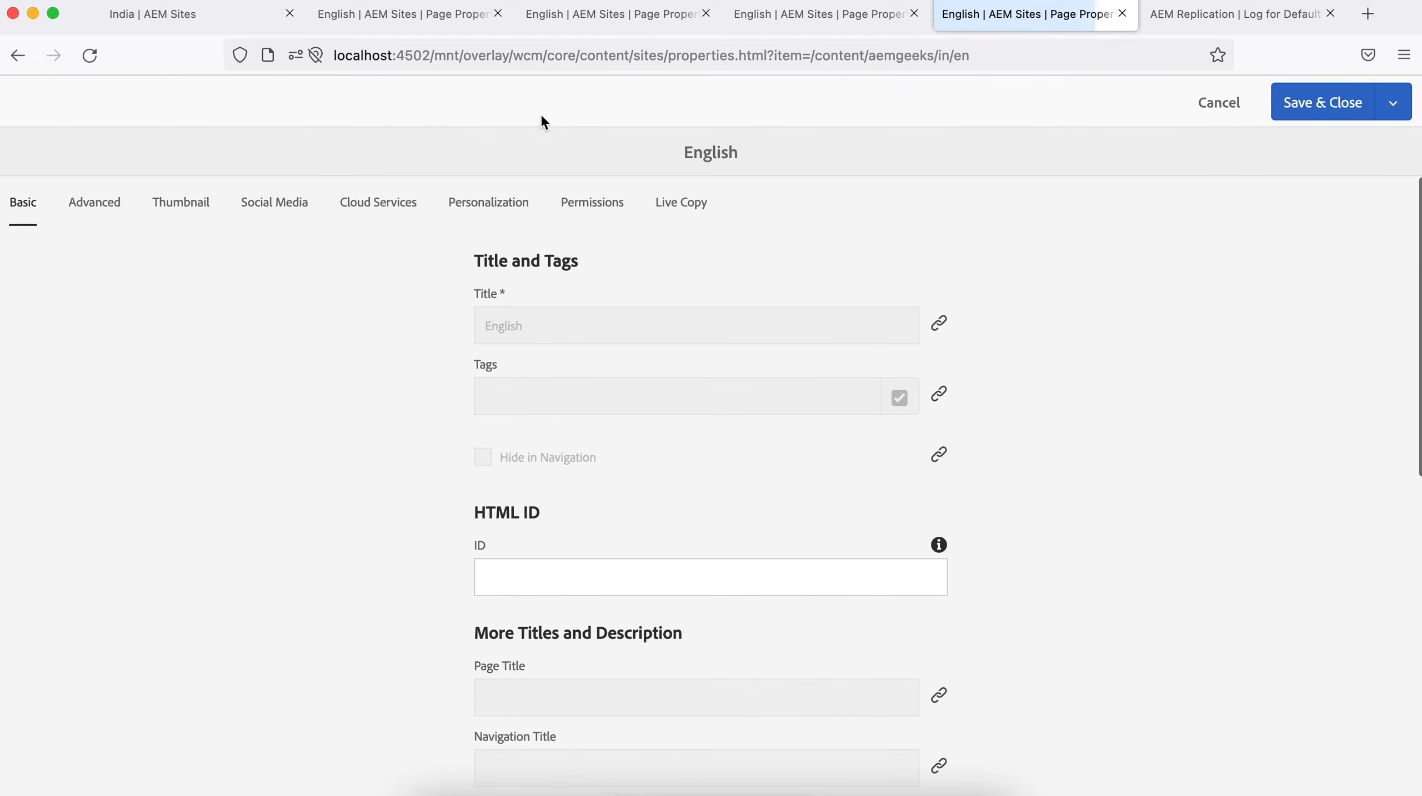
Examine the Live Copy settings of France's English page and compare them with the Blueprint settings of the English language master
{"action": "left_click", "coordinate": [597, 25]}
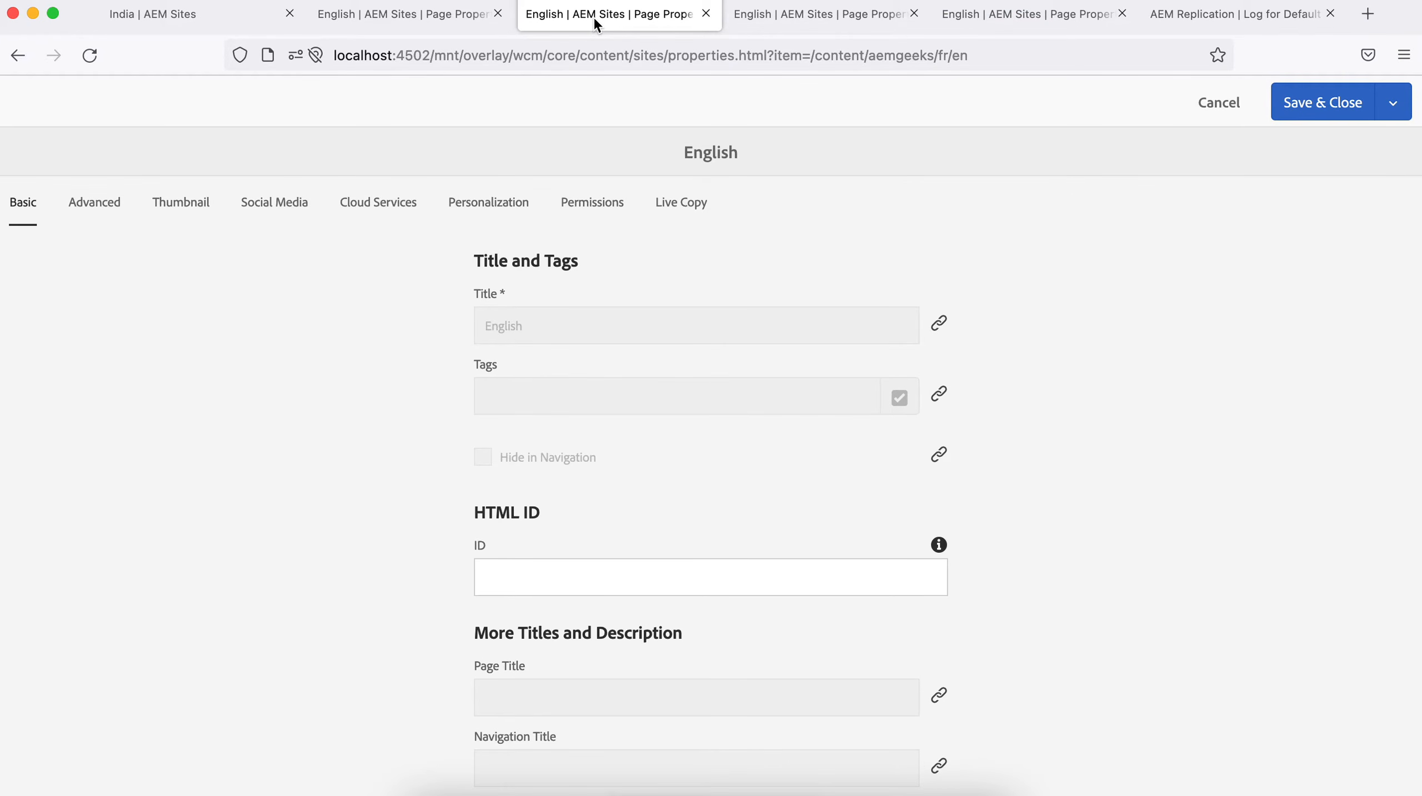
{"action": "left_click", "coordinate": [697, 213]}
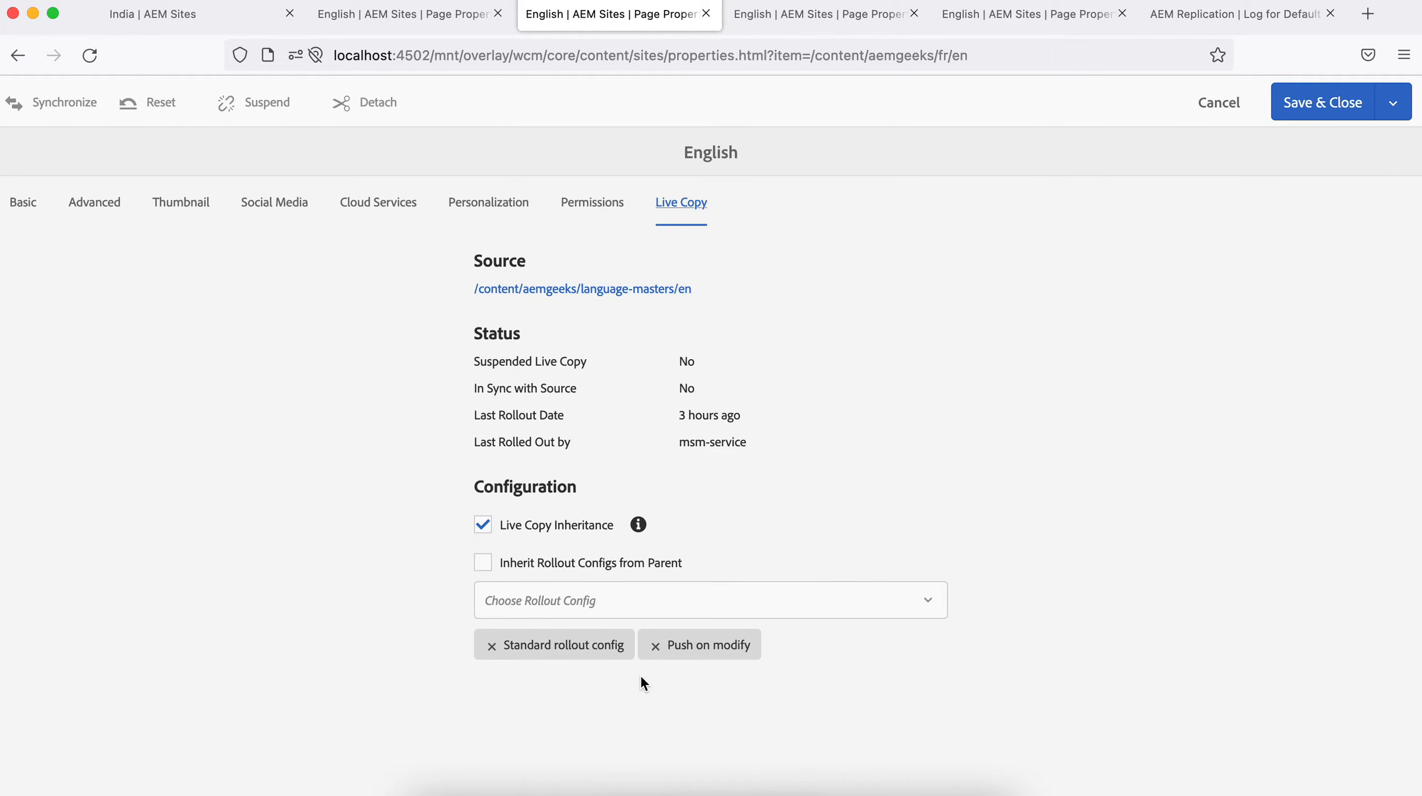
{"action": "left_click", "coordinate": [384, 18]}
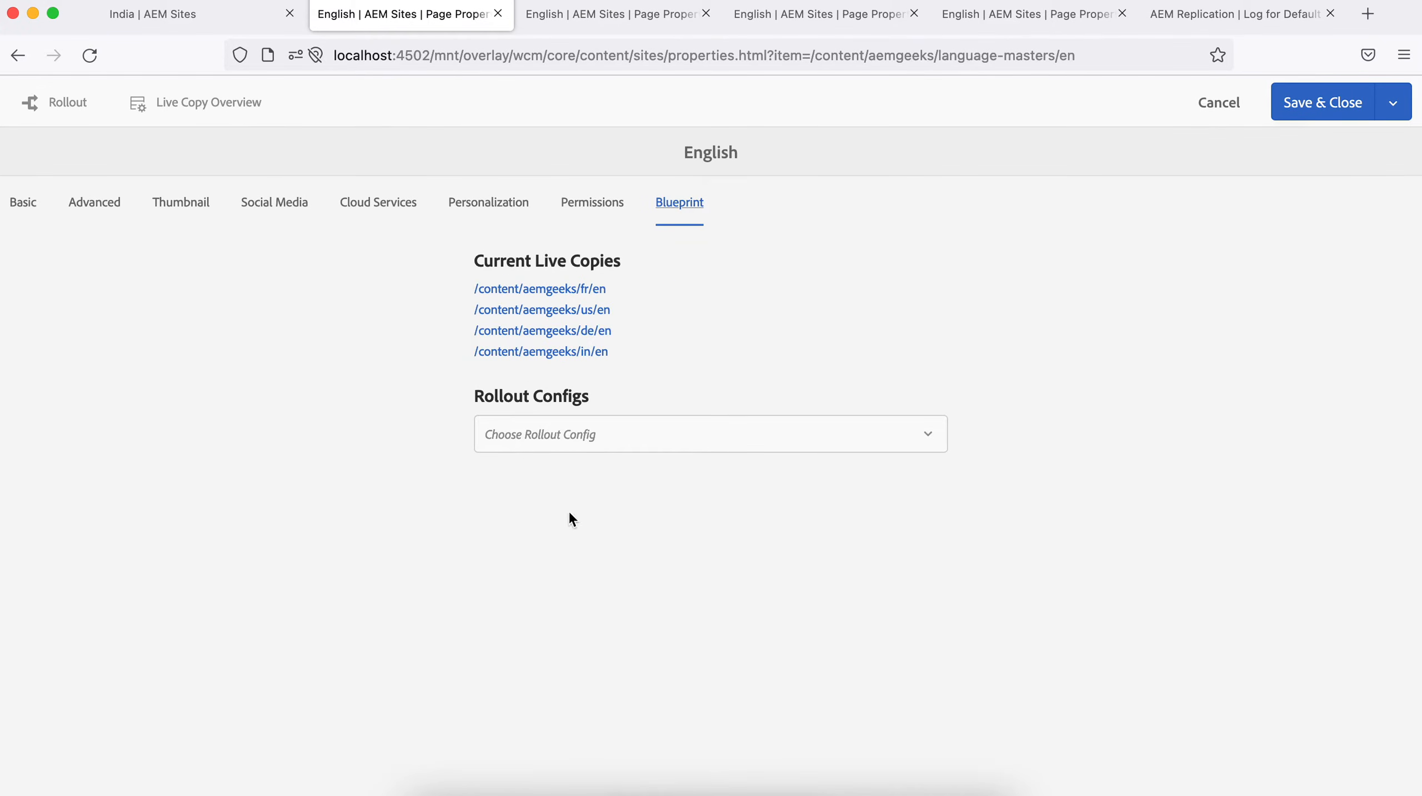
{"action": "left_click", "coordinate": [613, 21]}
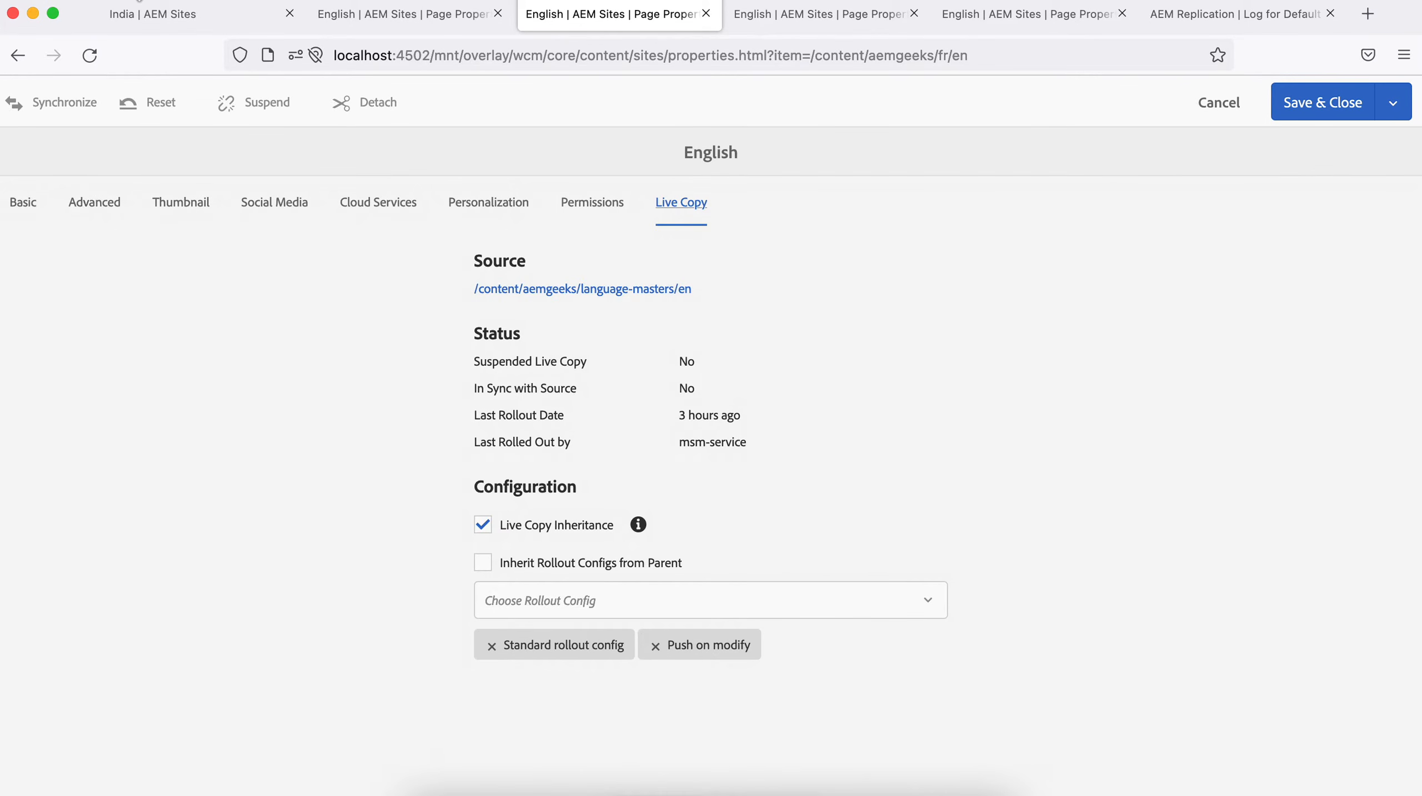
Review the details of the India page in the Sites console, and list its language pages again
{"action": "left_click", "coordinate": [144, 14]}
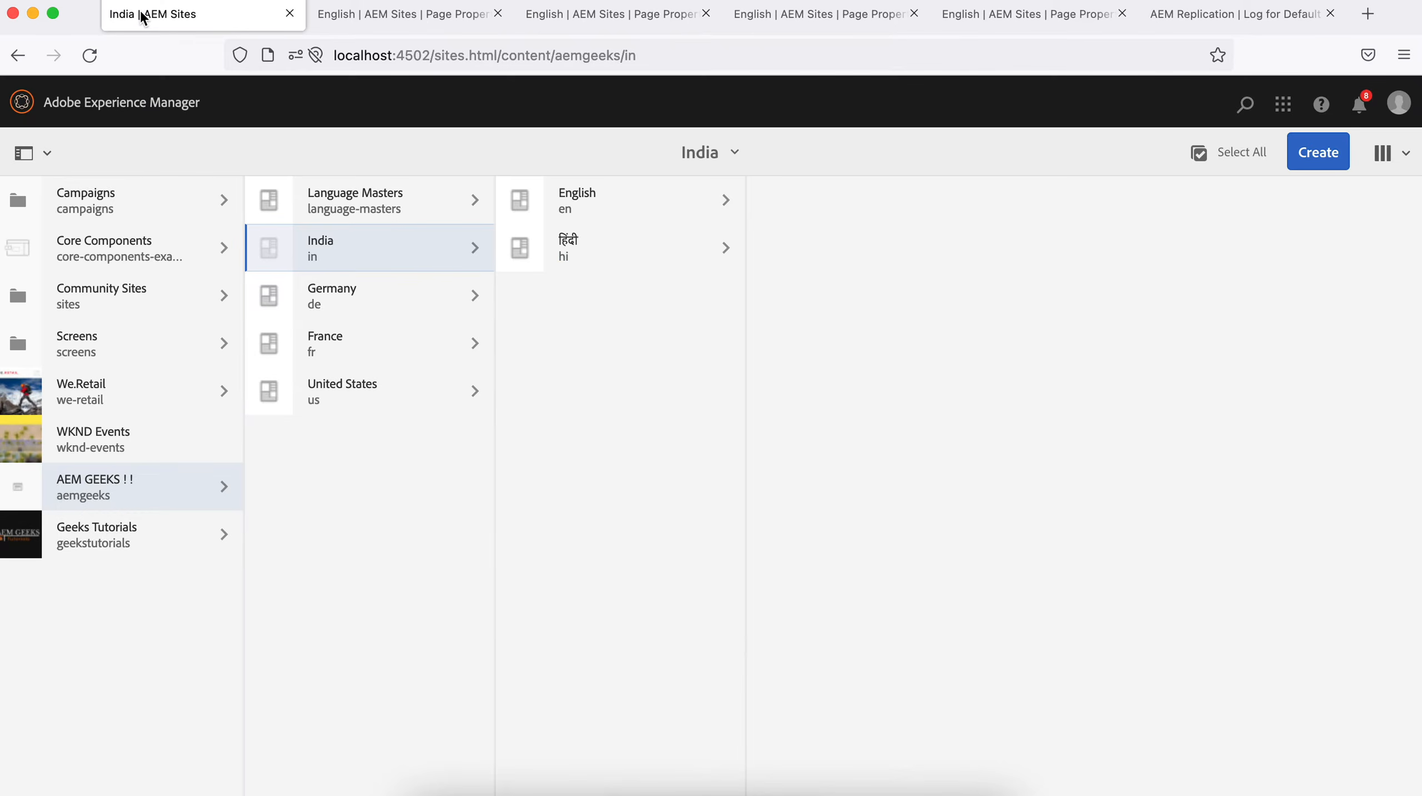
{"action": "left_click", "coordinate": [280, 250]}
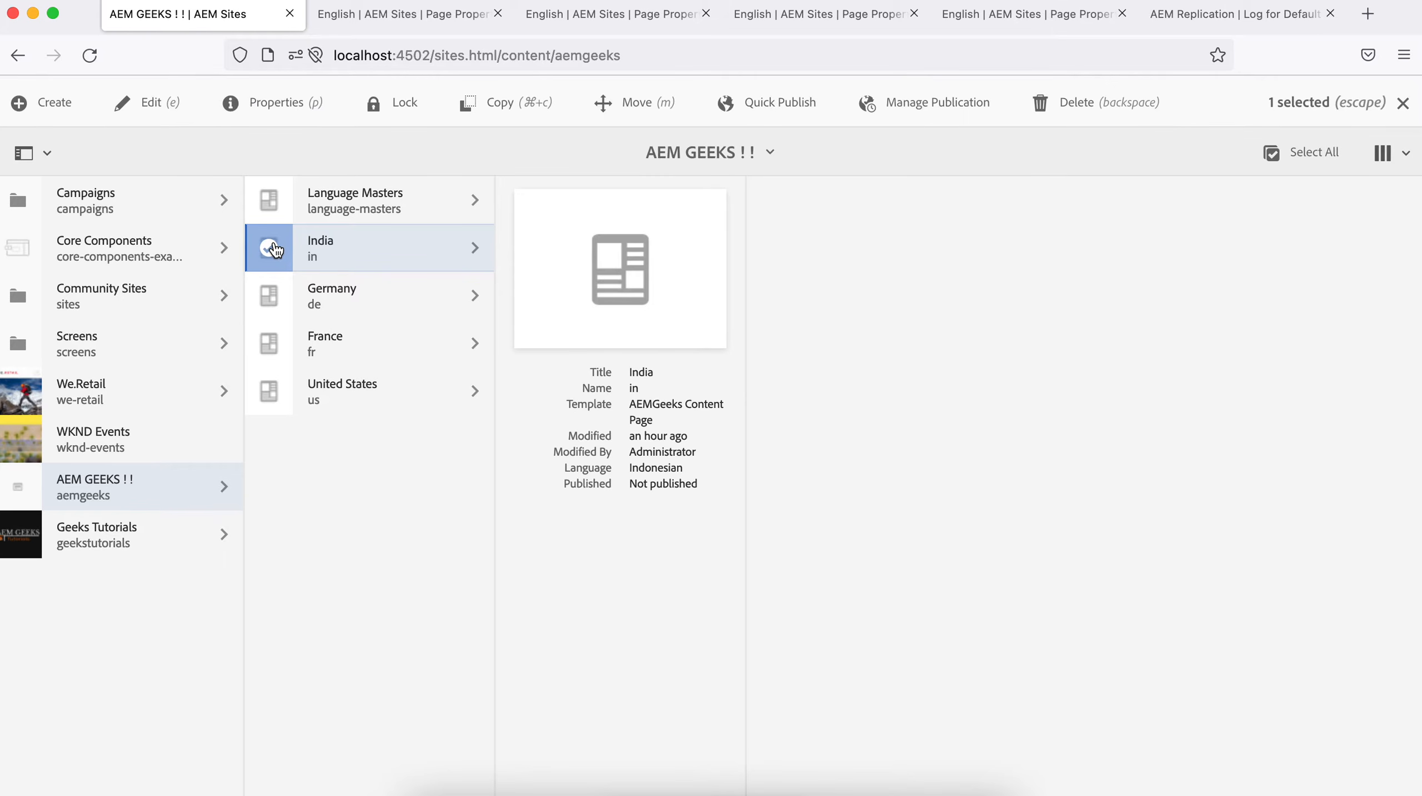
{"action": "left_click", "coordinate": [424, 234]}
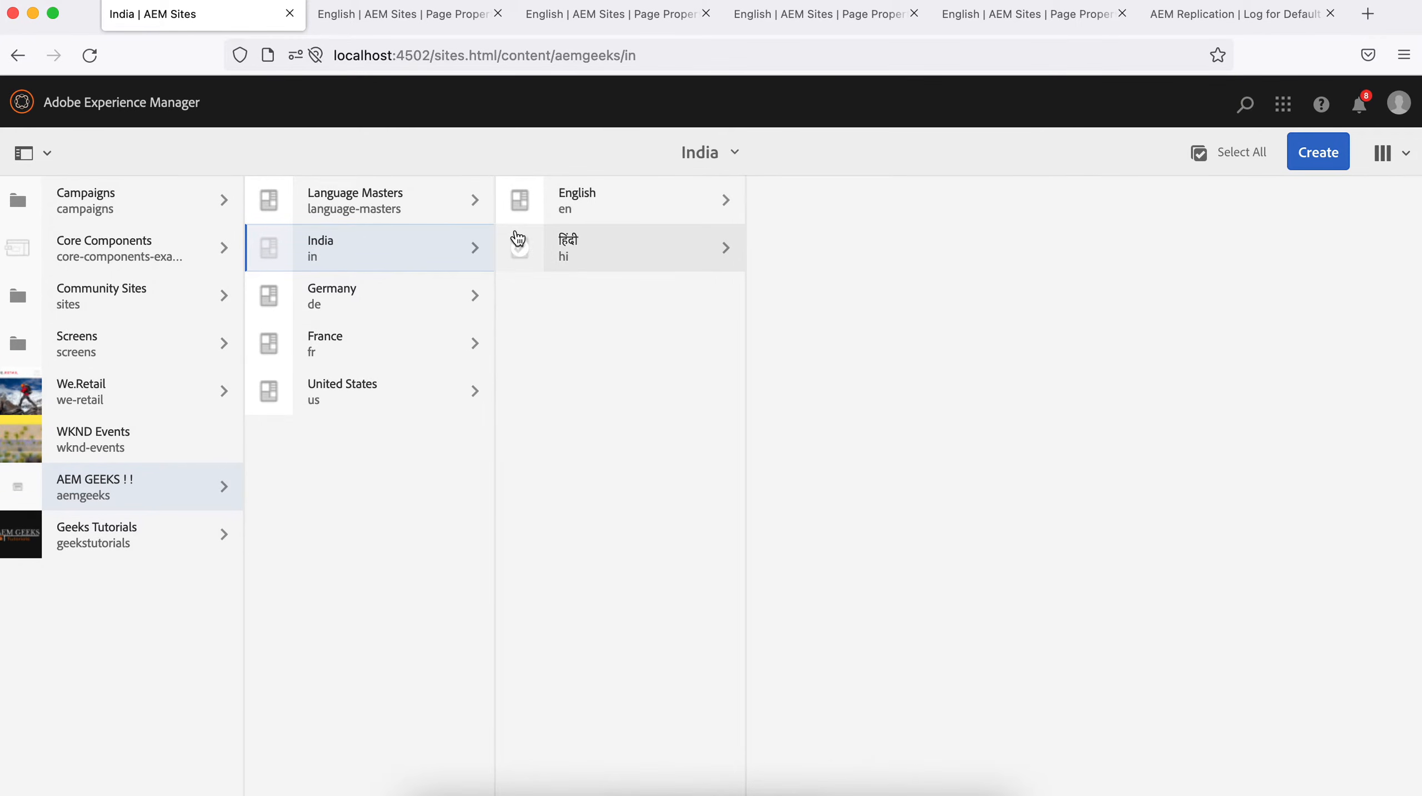
Examine the Live Copy settings of the English pages for France and Germany, comparing their rollout configs
{"action": "left_click", "coordinate": [527, 12]}
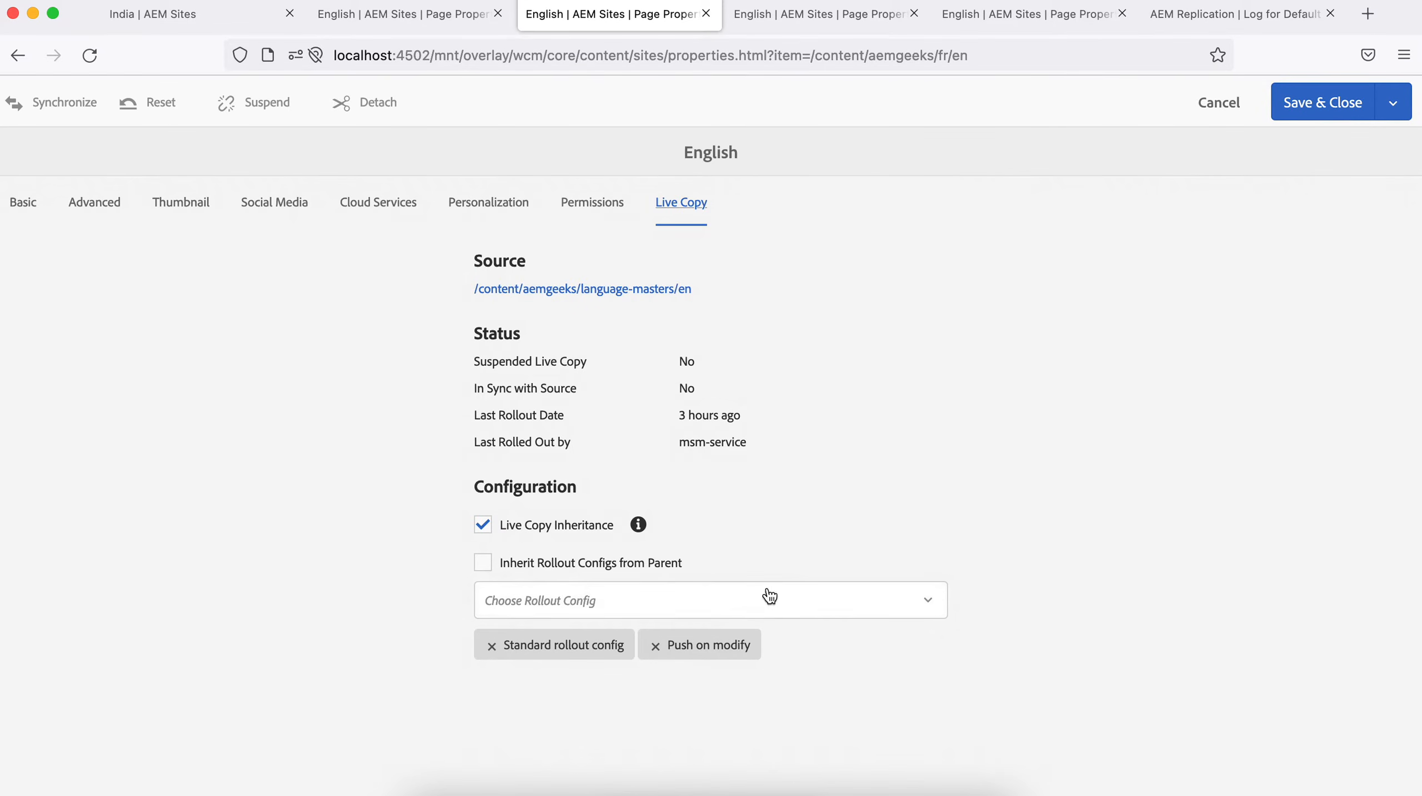
{"action": "left_click", "coordinate": [813, 16]}
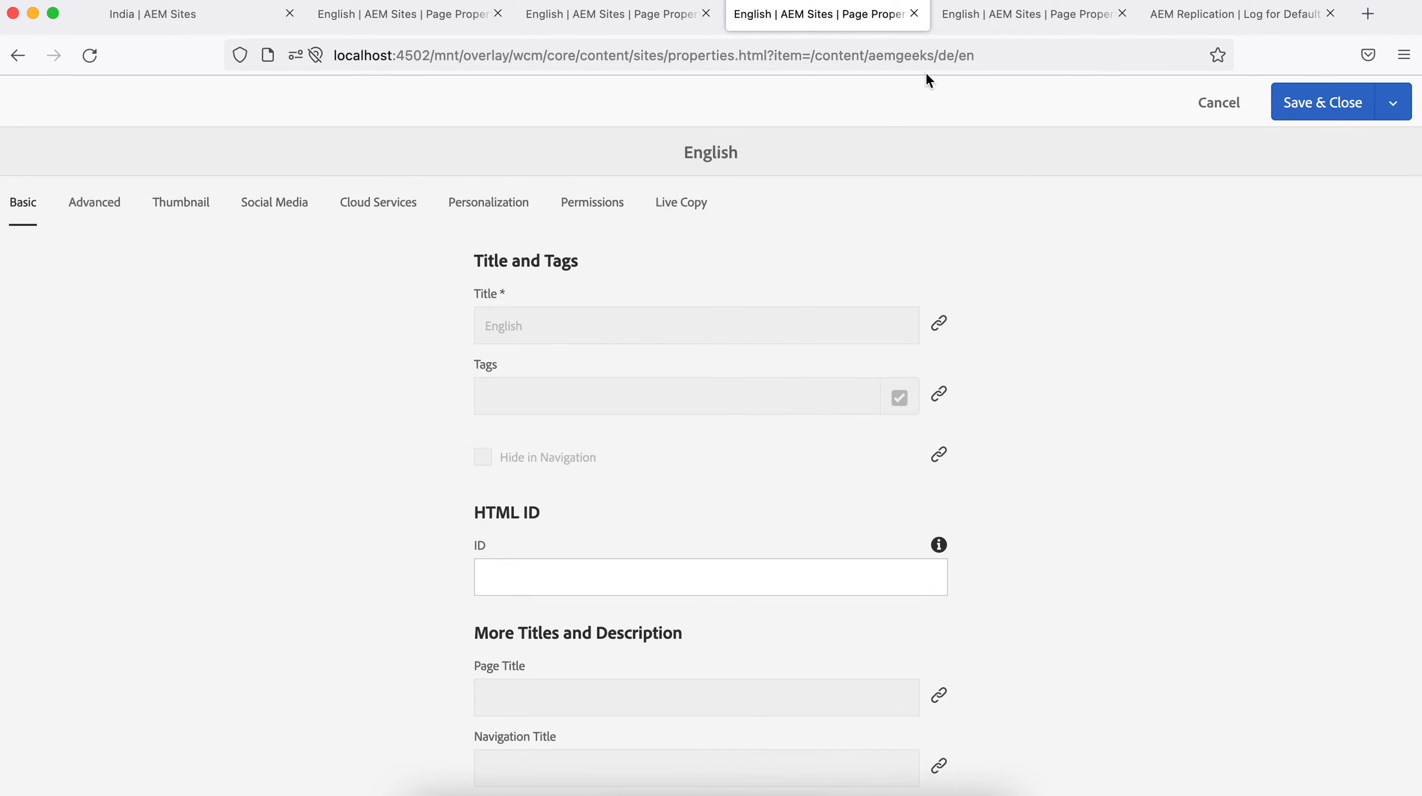
{"action": "left_click", "coordinate": [684, 215]}
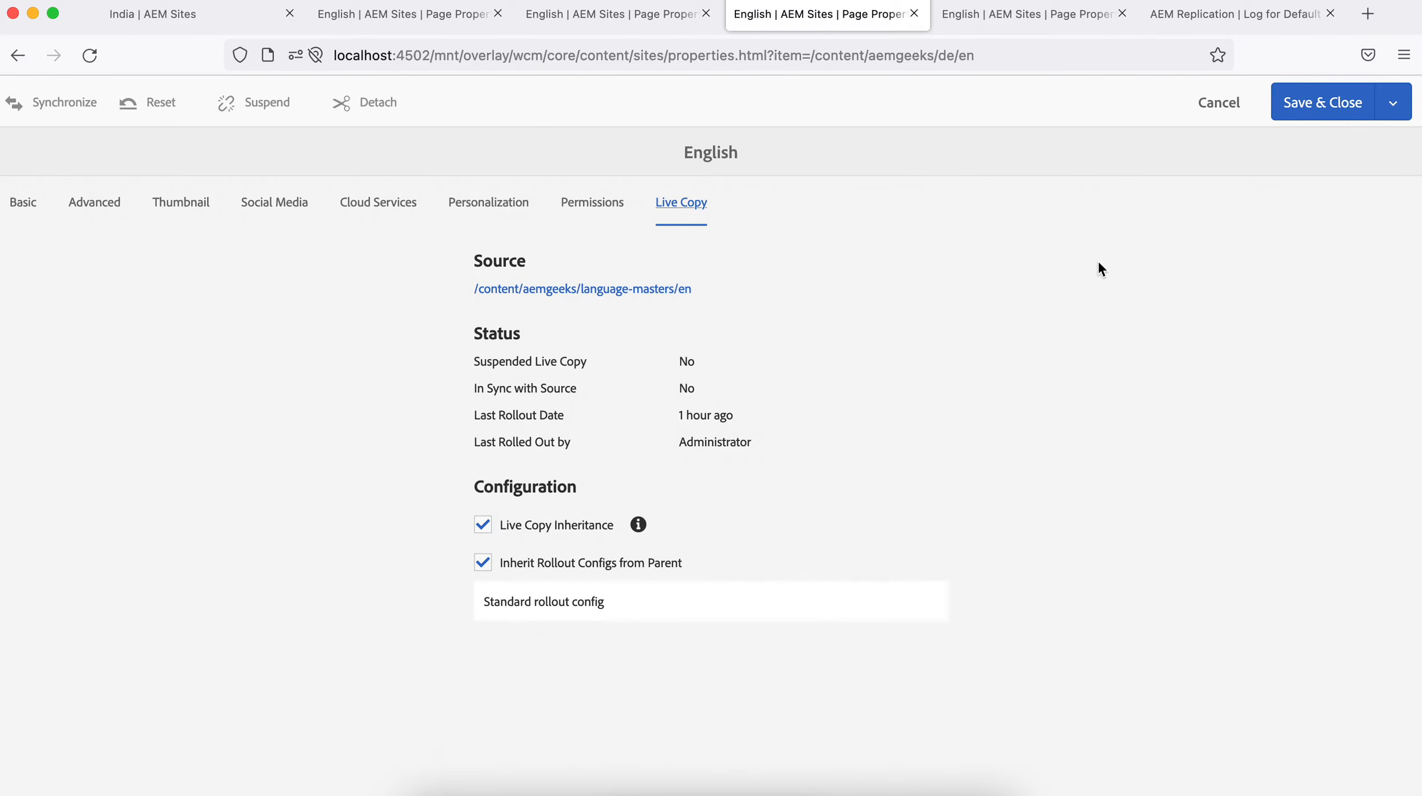
Disable inheriting rollout configs from the parent for India's English page in its Live Copy settings, and save the properties
{"action": "left_click", "coordinate": [973, 8]}
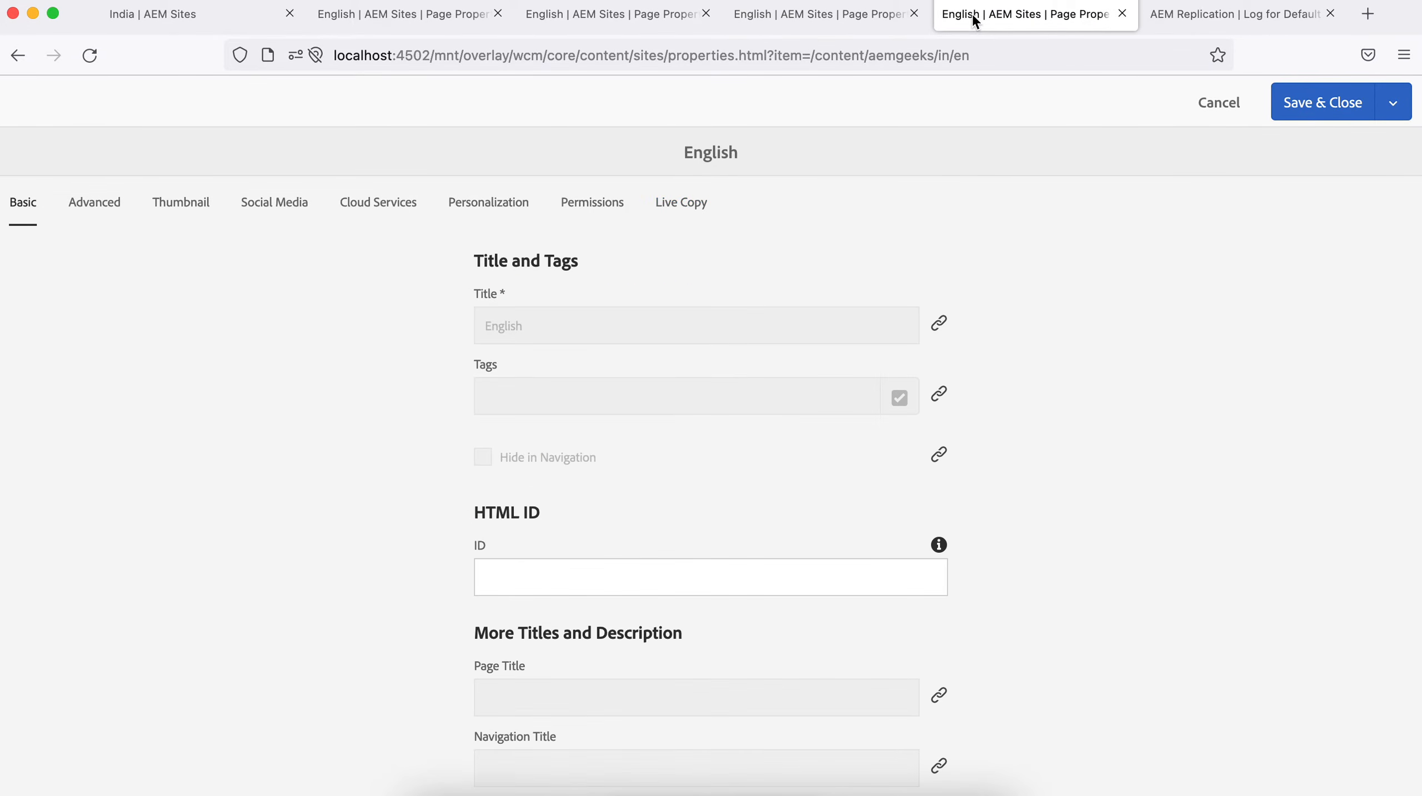
{"action": "left_click", "coordinate": [692, 208]}
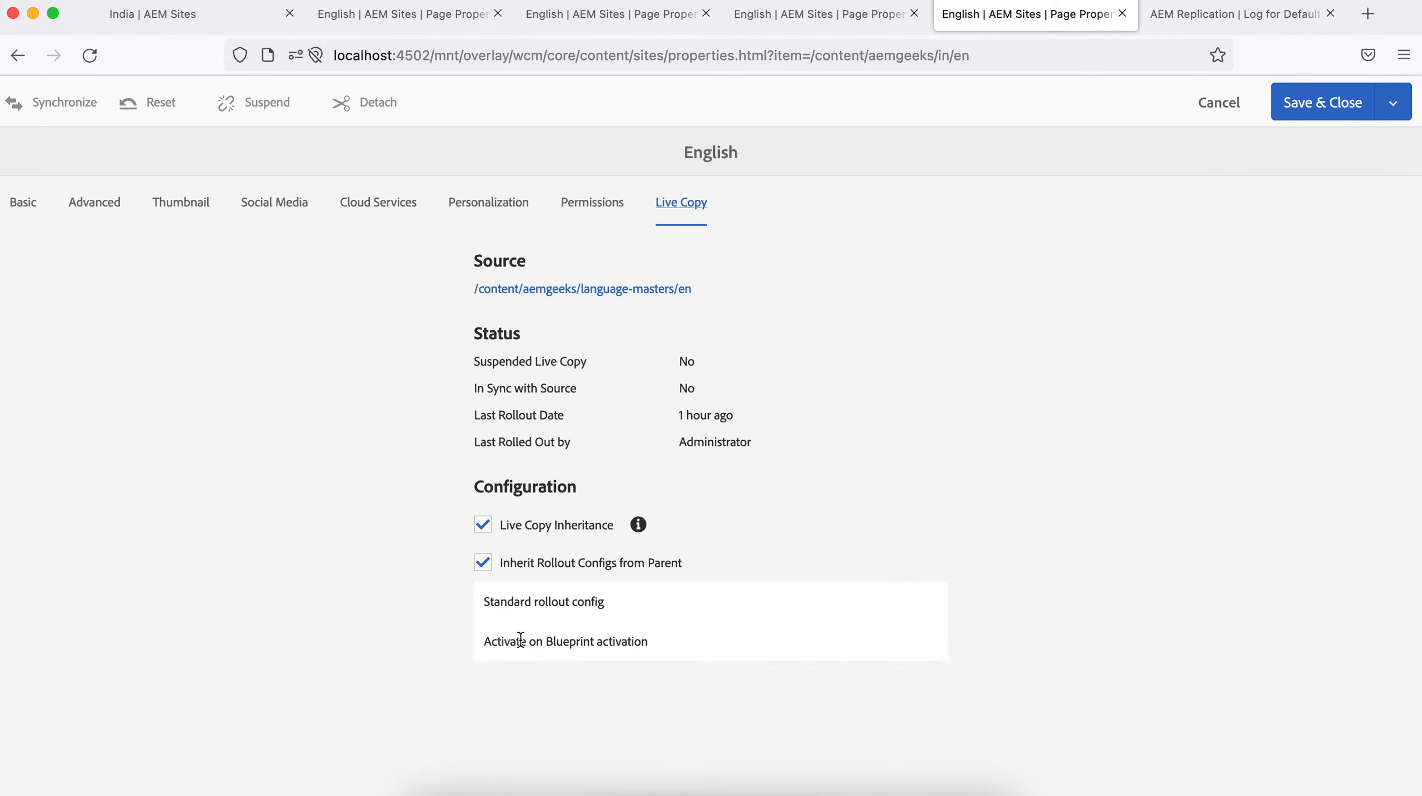
{"action": "left_click", "coordinate": [483, 564]}
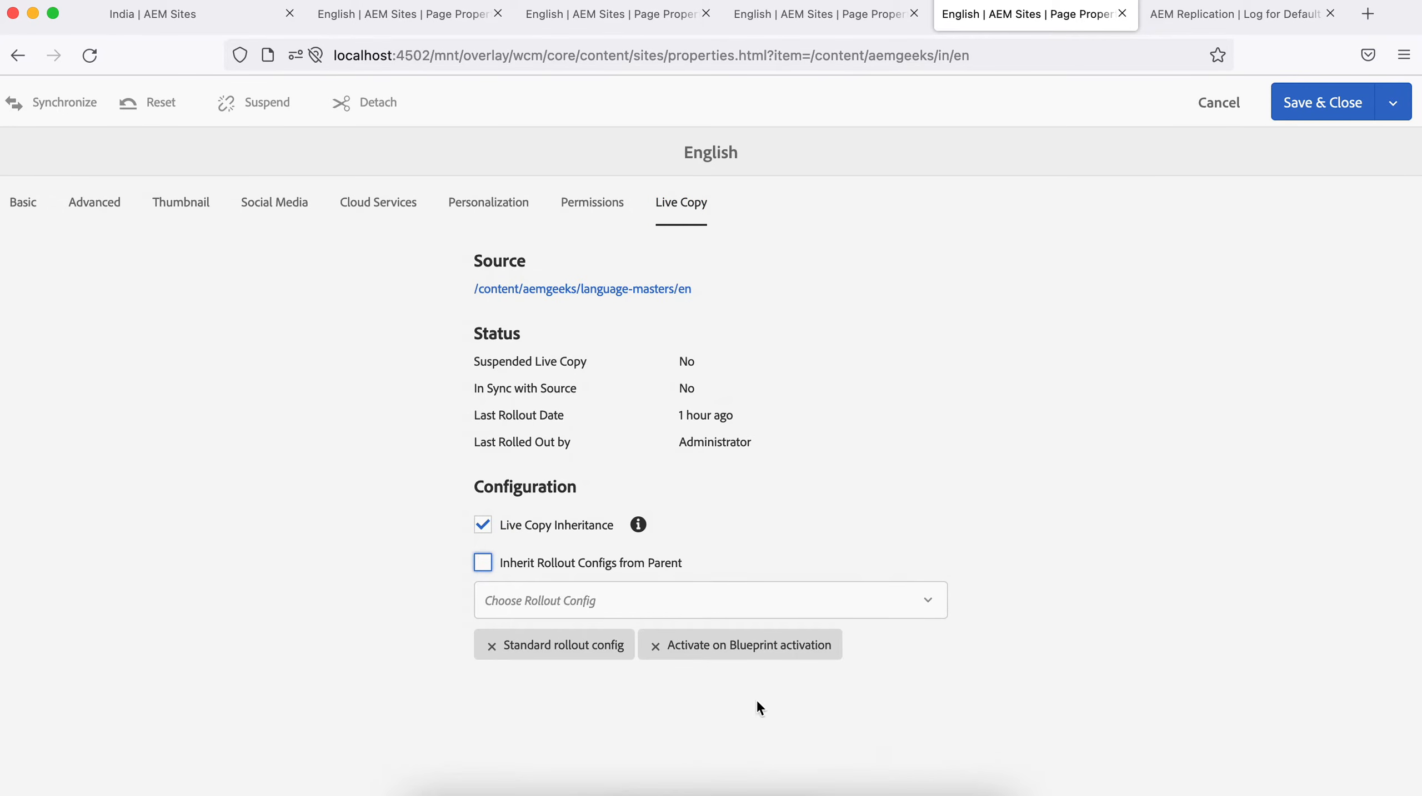
{"action": "left_click", "coordinate": [1297, 103]}
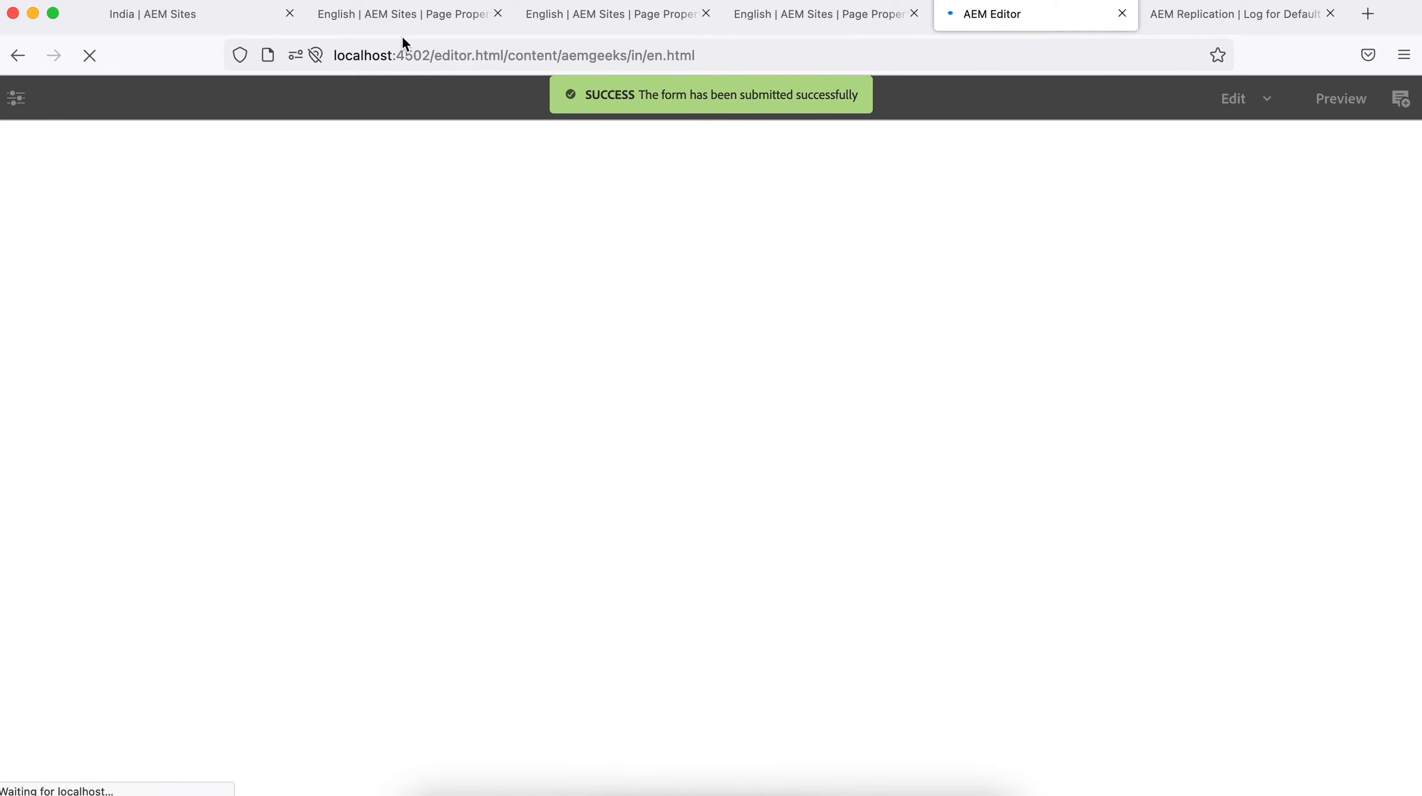
Check the English language master's Blueprint settings, and examine the Live Copy settings of the India page
{"action": "left_click", "coordinate": [399, 17]}
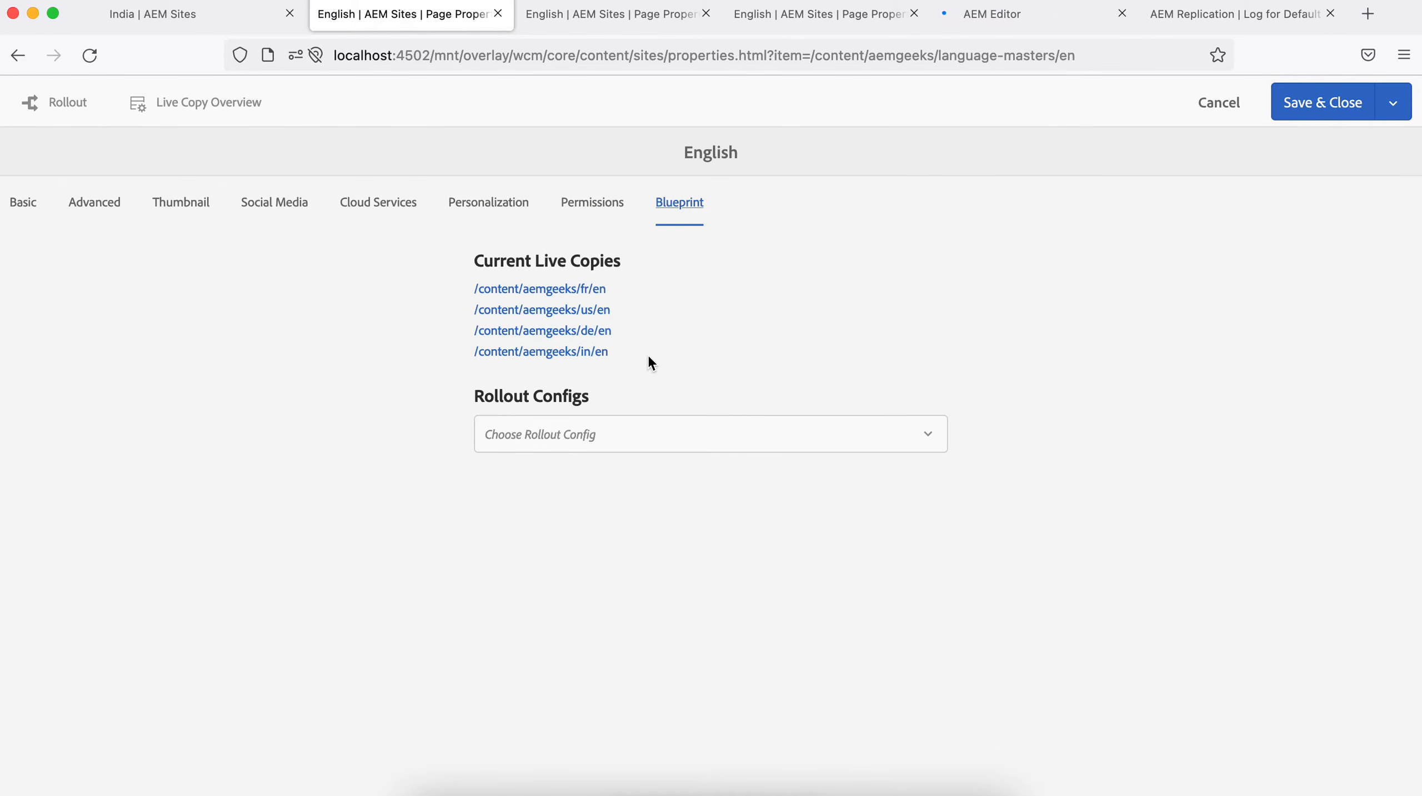
{"action": "left_click", "coordinate": [213, 17]}
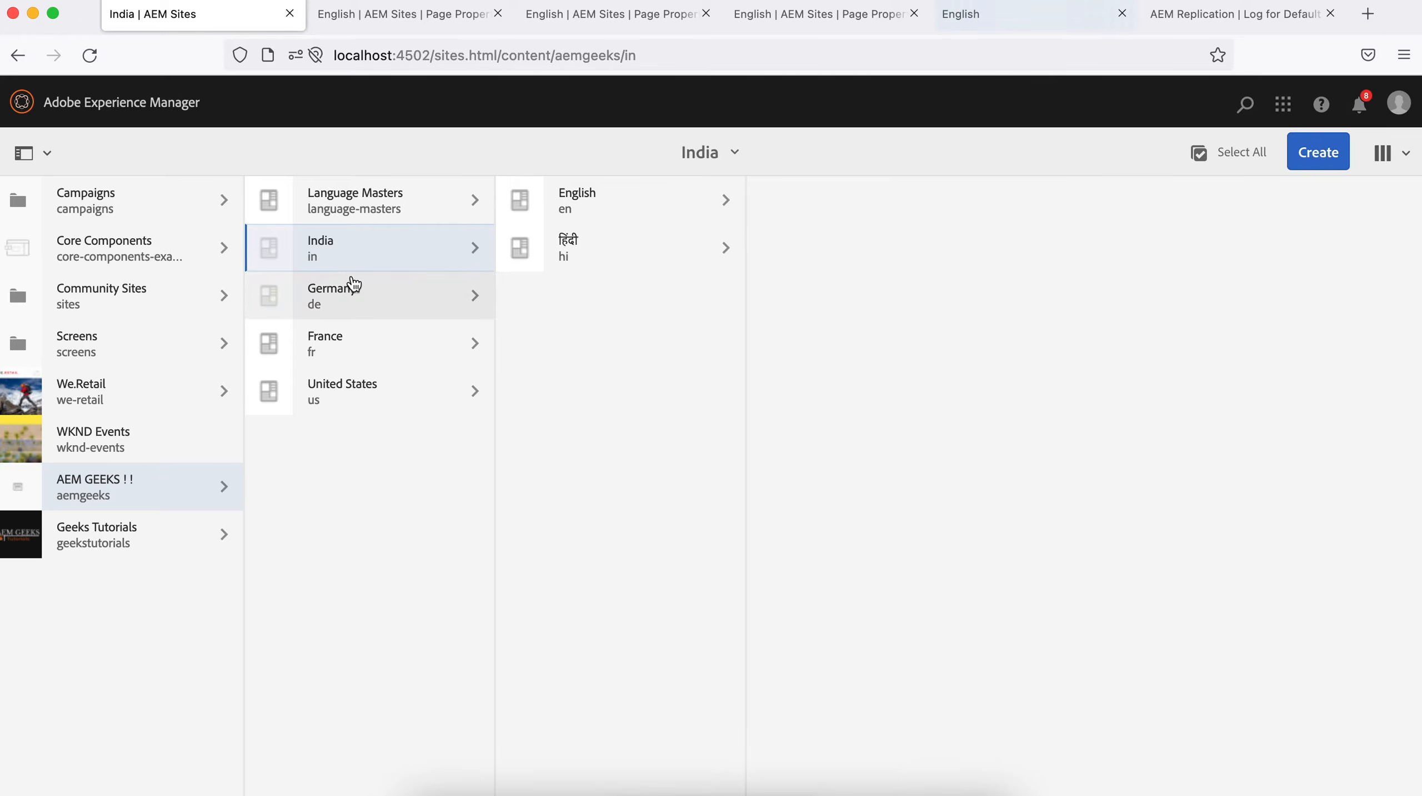
{"action": "mouse_move", "coordinate": [276, 257]}
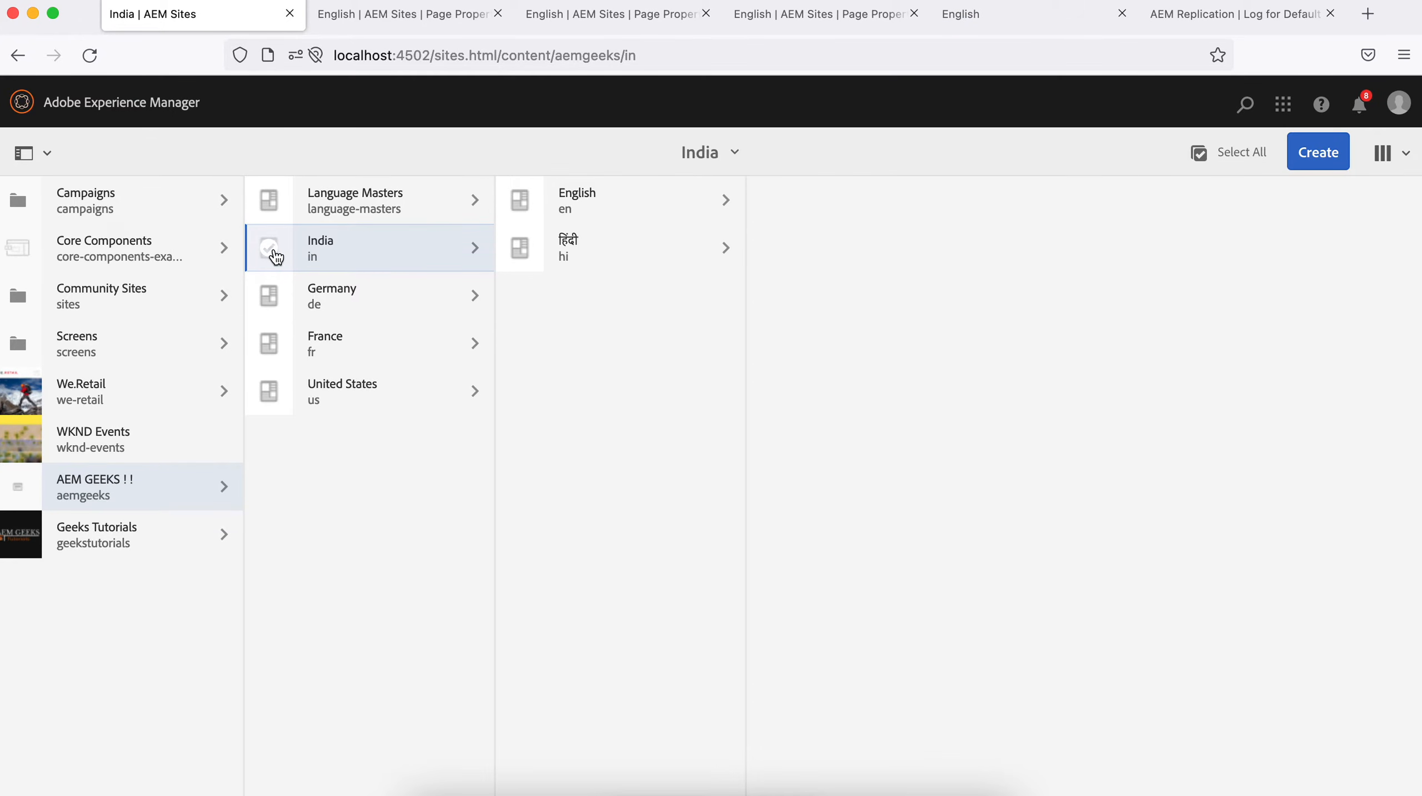
{"action": "left_click", "coordinate": [271, 256]}
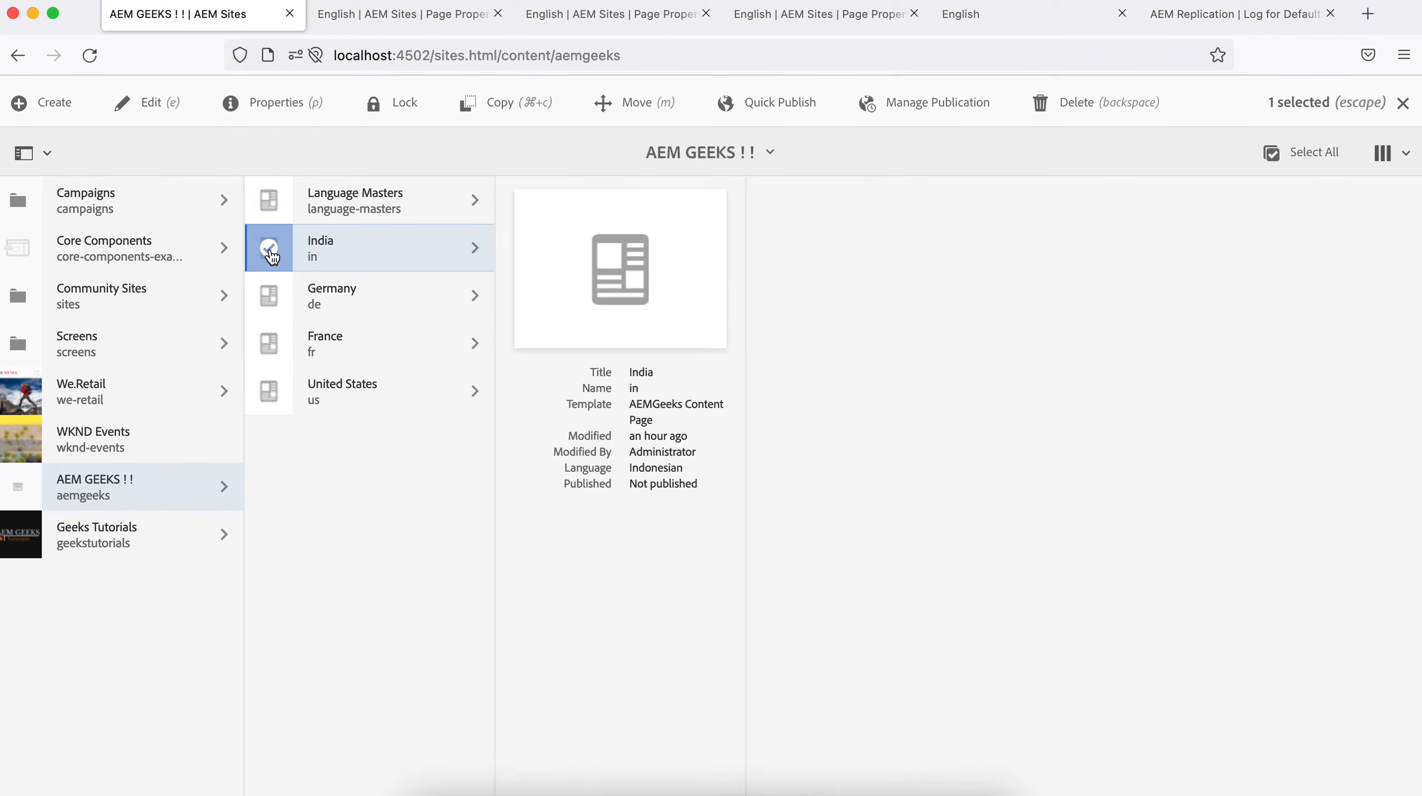
{"action": "left_click", "coordinate": [272, 105]}
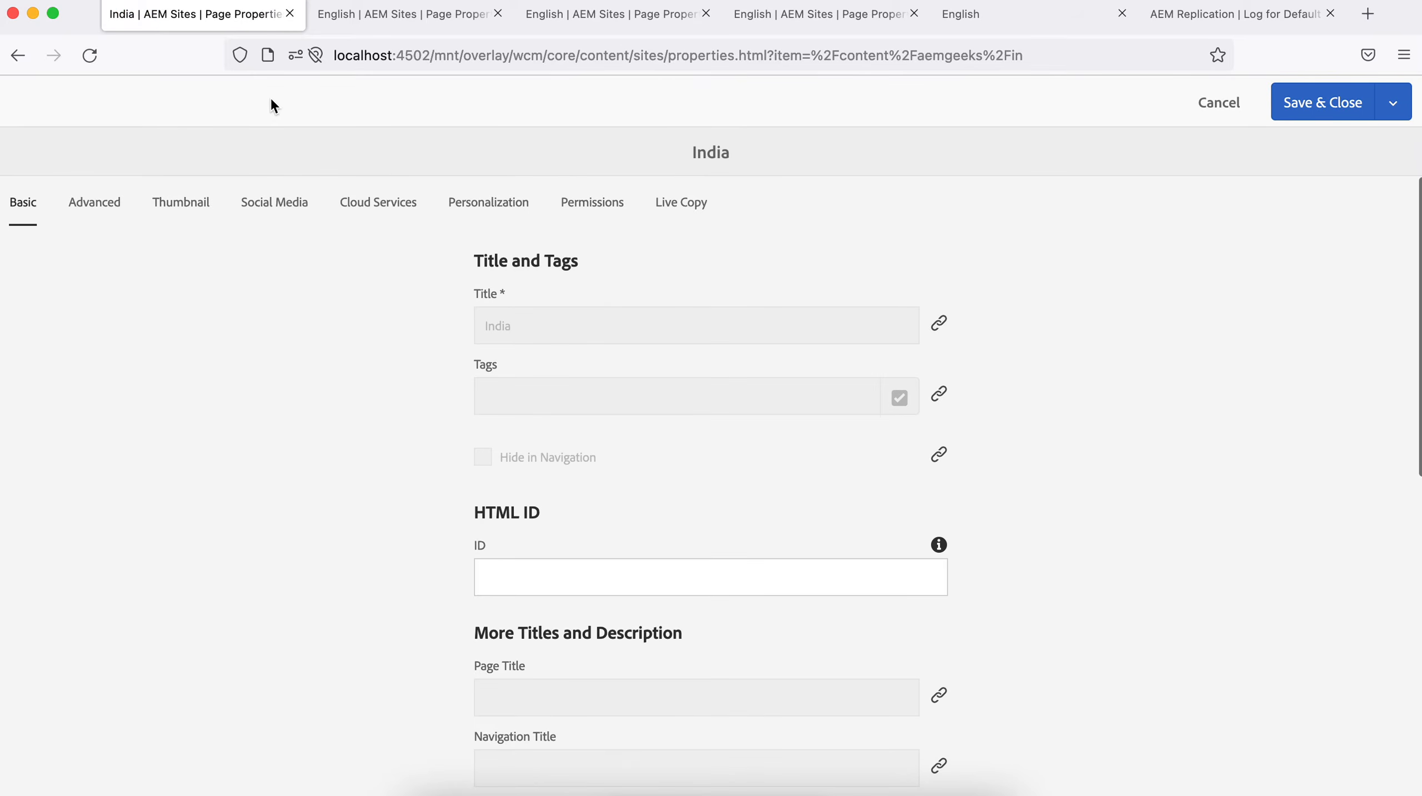
{"action": "left_click", "coordinate": [689, 205]}
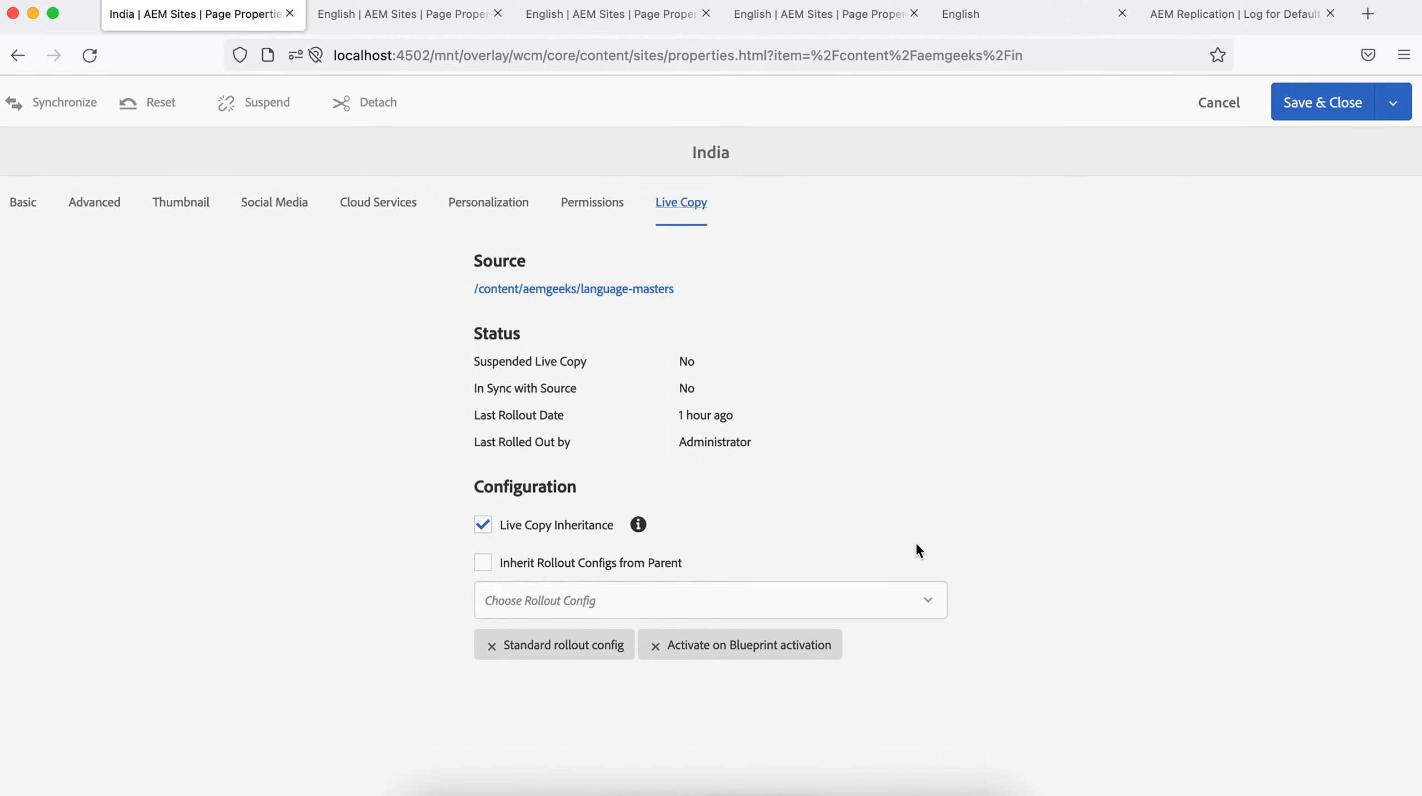
Close the browser tabs of the English pages and leave India's page properties without saving
{"action": "left_click", "coordinate": [1122, 14]}
{"action": "left_click", "coordinate": [914, 14]}
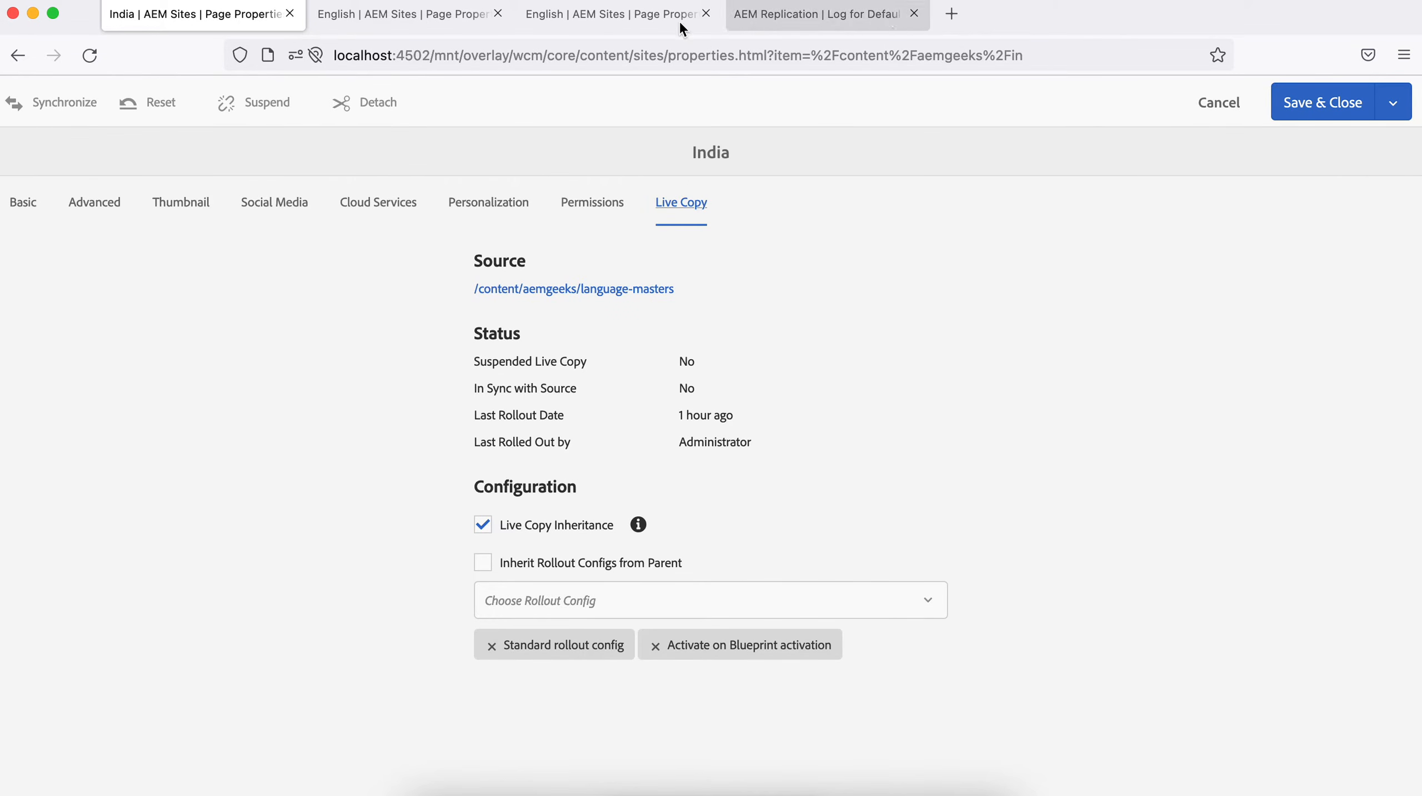
{"action": "left_click", "coordinate": [705, 14]}
{"action": "left_click", "coordinate": [498, 14]}
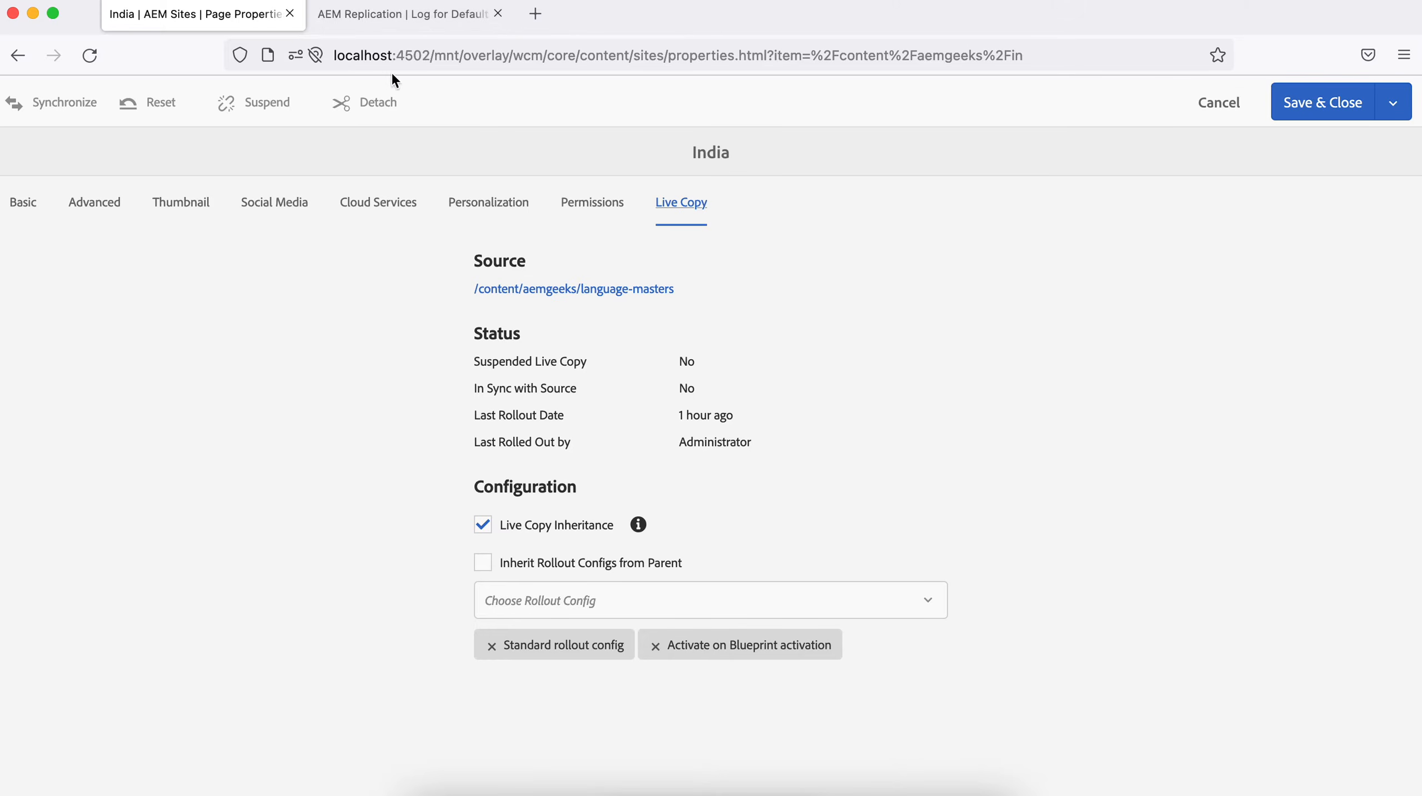
{"action": "left_click", "coordinate": [1220, 102]}
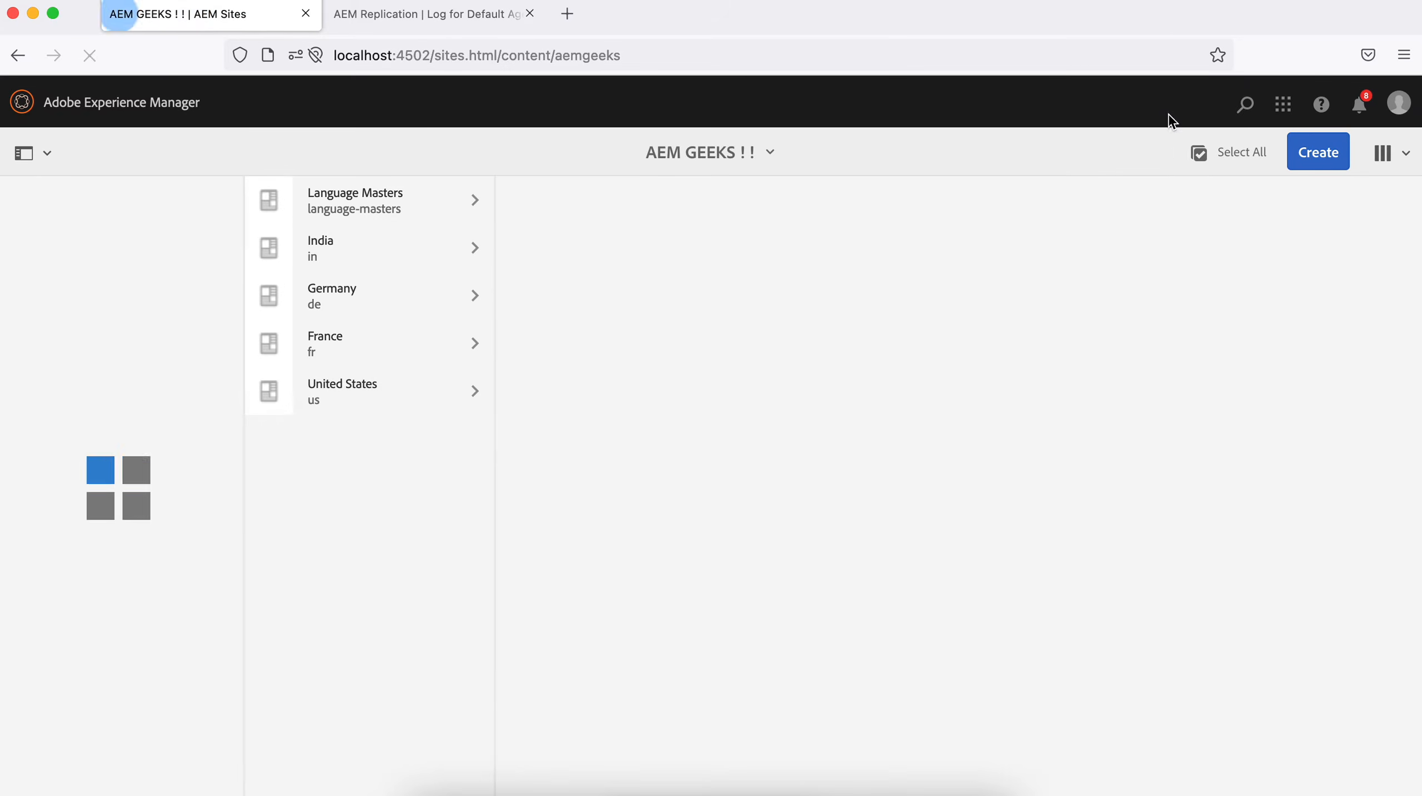
Start a new page under the English language master using the AEMGeeks Content Page template
{"action": "left_click", "coordinate": [405, 211]}
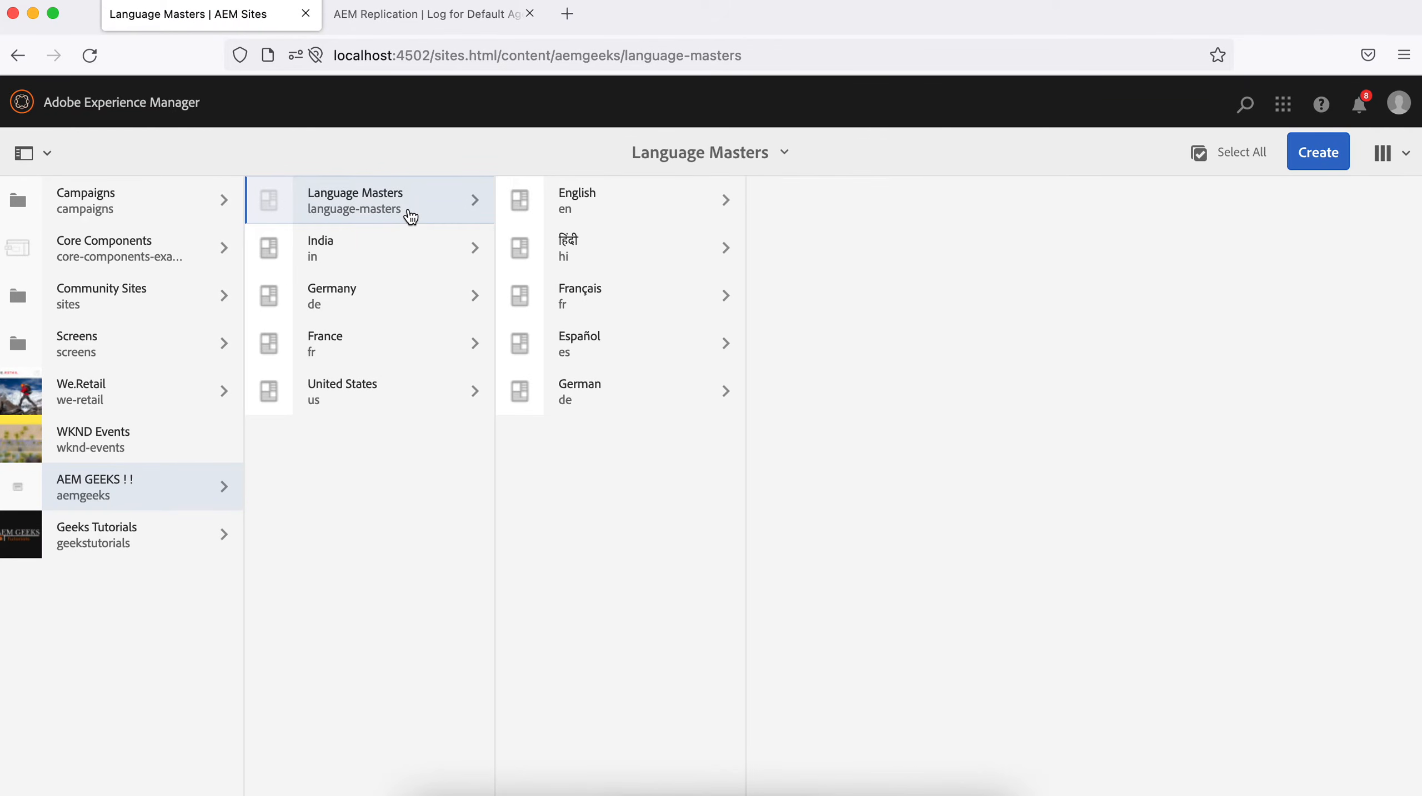
{"action": "left_click", "coordinate": [589, 215]}
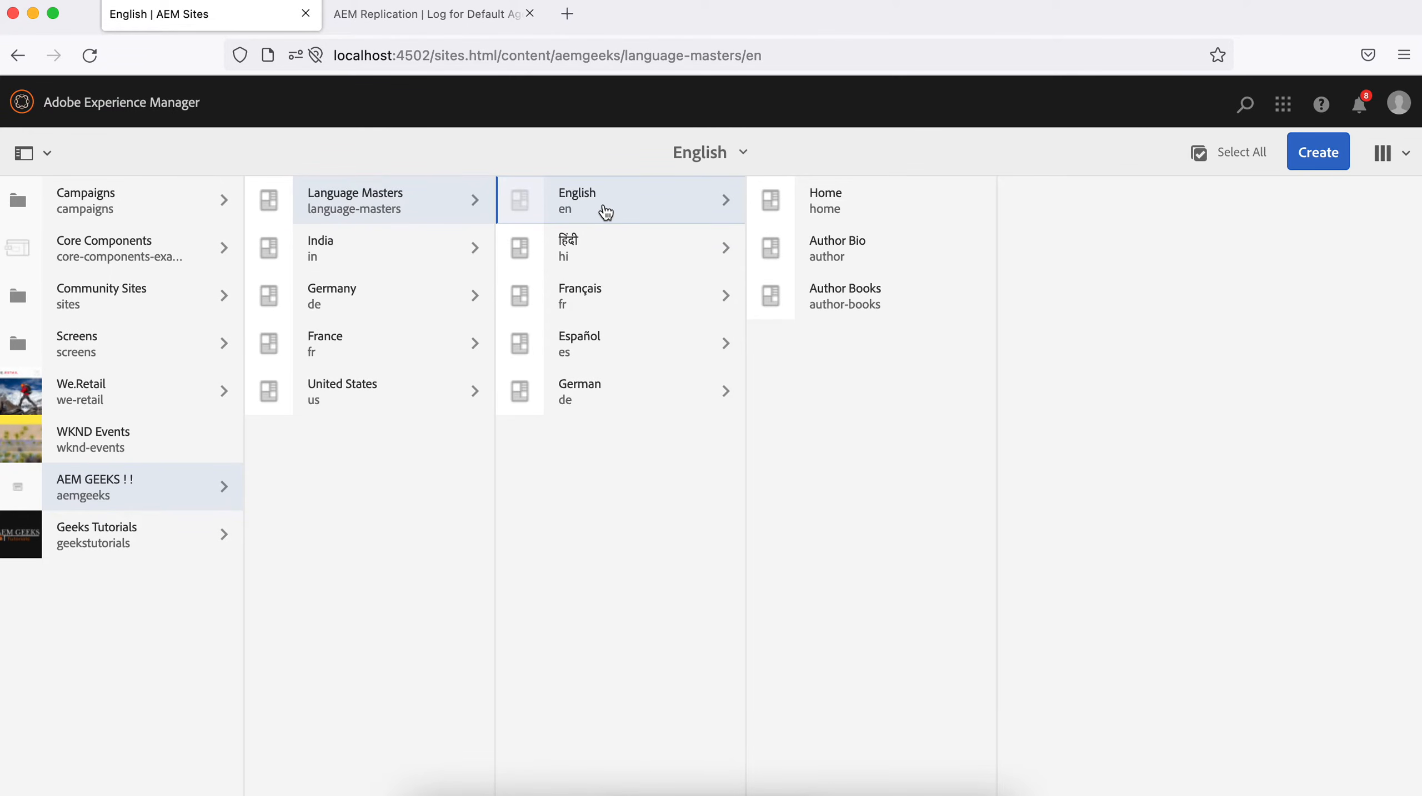
{"action": "left_click", "coordinate": [1317, 157]}
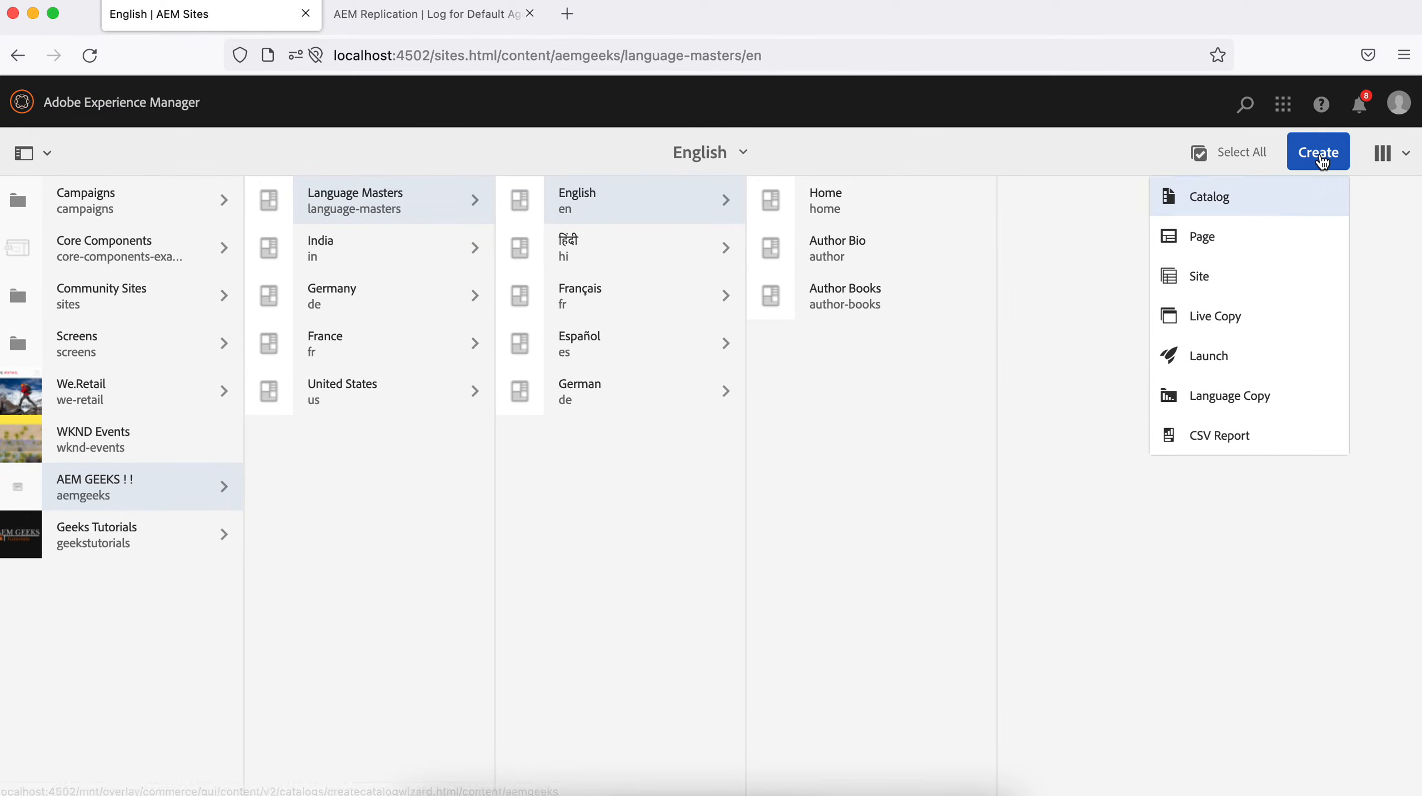
{"action": "left_click", "coordinate": [1255, 241]}
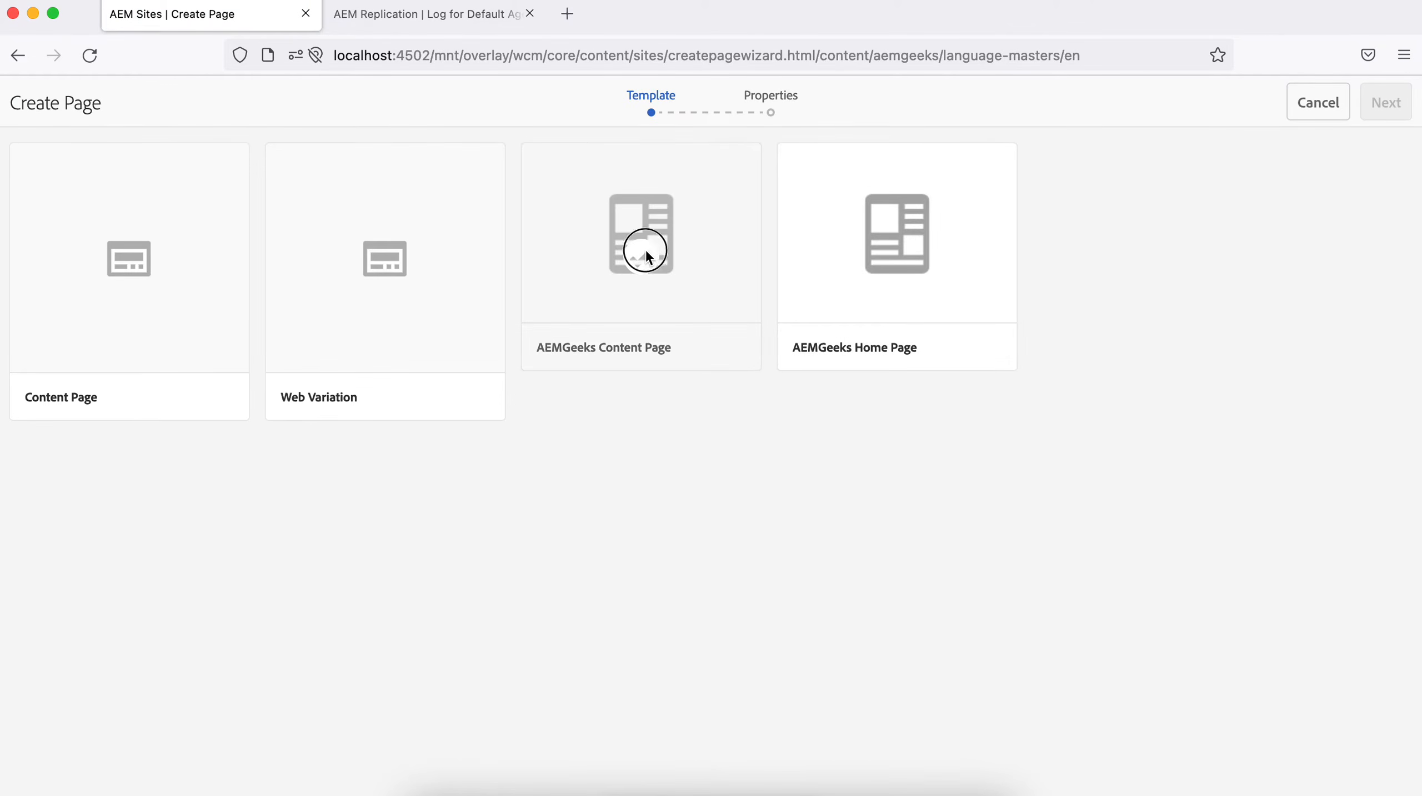
{"action": "left_click", "coordinate": [647, 256]}
{"action": "left_click", "coordinate": [1397, 111]}
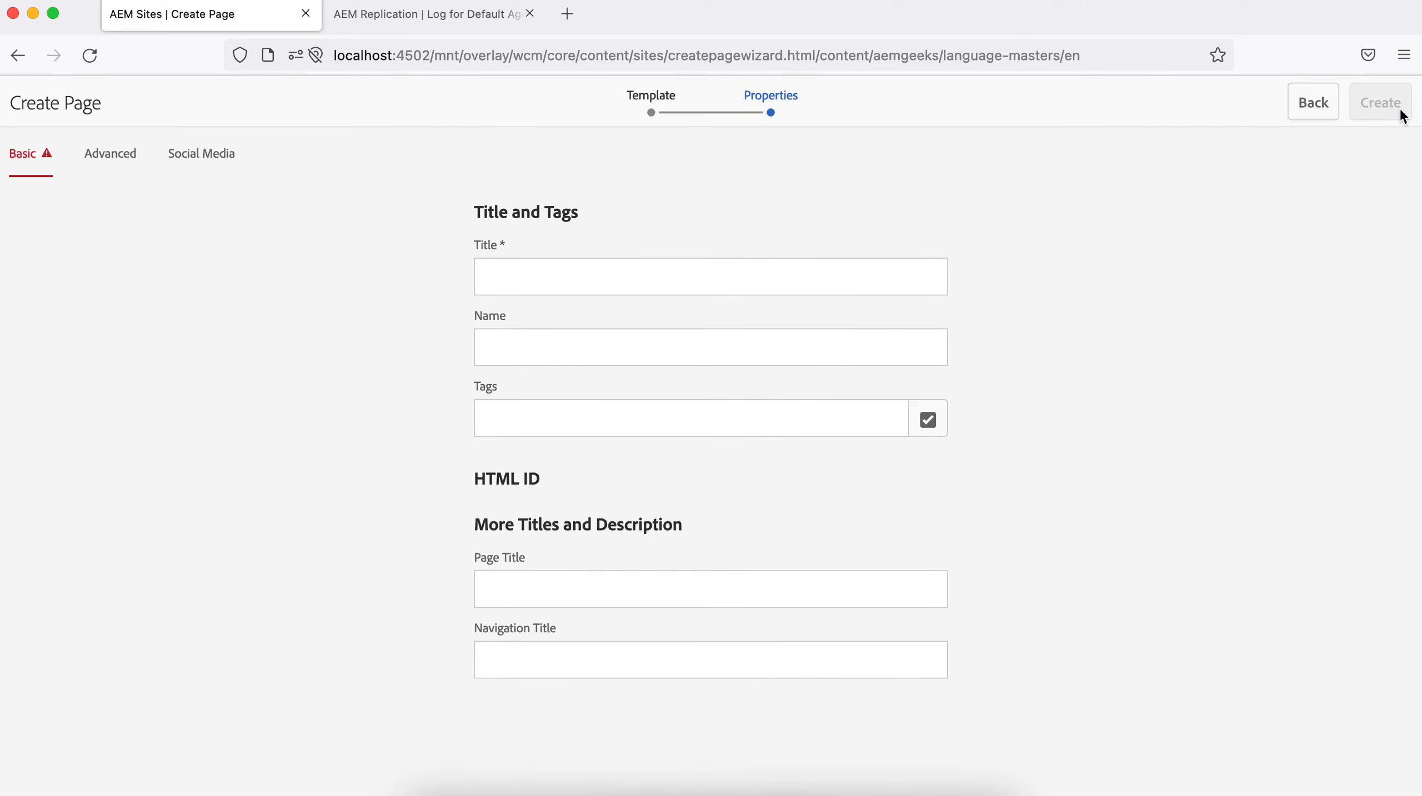
Title the new page Page 1, create it, and return to the Sites console
{"action": "left_click", "coordinate": [702, 288]}
{"action": "type", "text": "Page"}
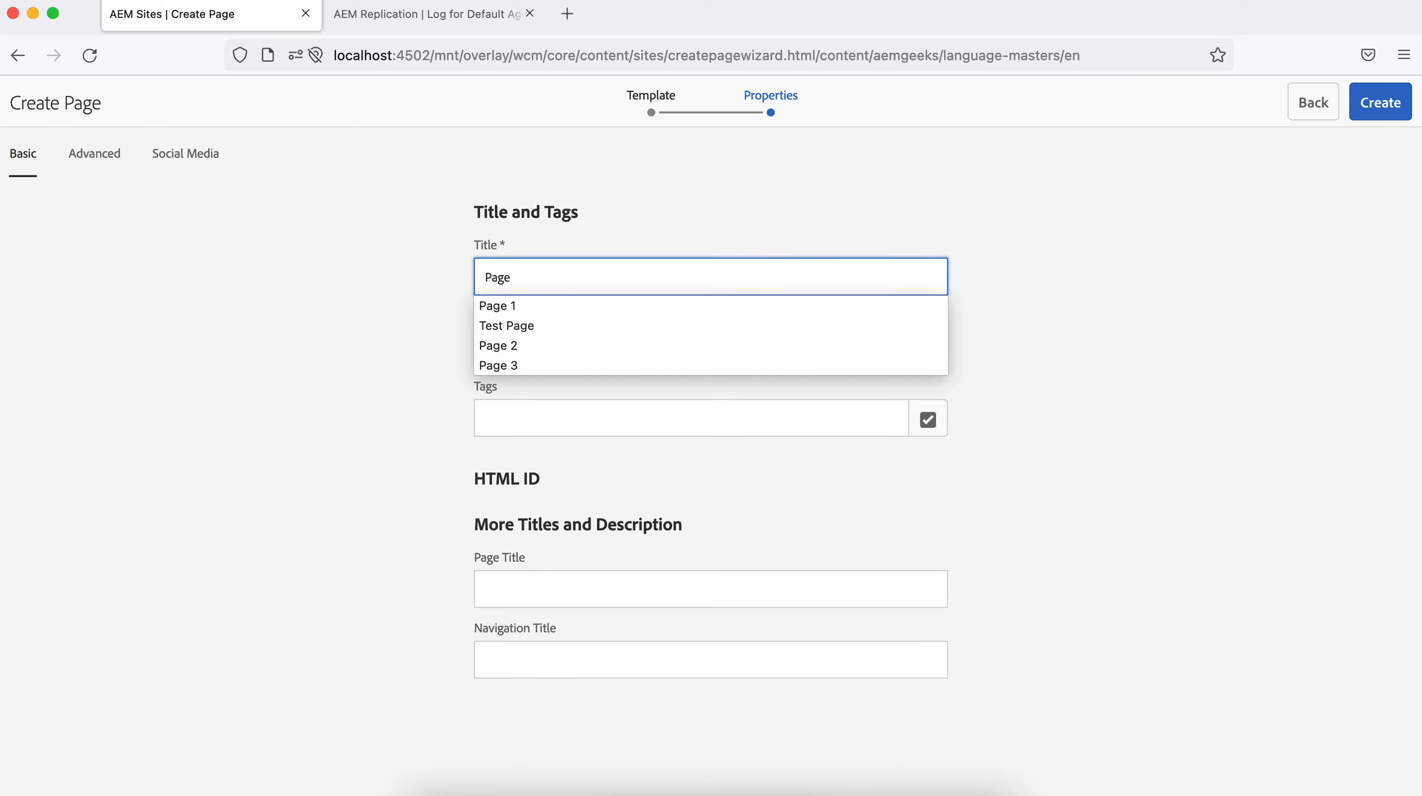
{"action": "type", "text": " 1"}
{"action": "left_click", "coordinate": [1196, 342]}
{"action": "left_click", "coordinate": [1380, 112]}
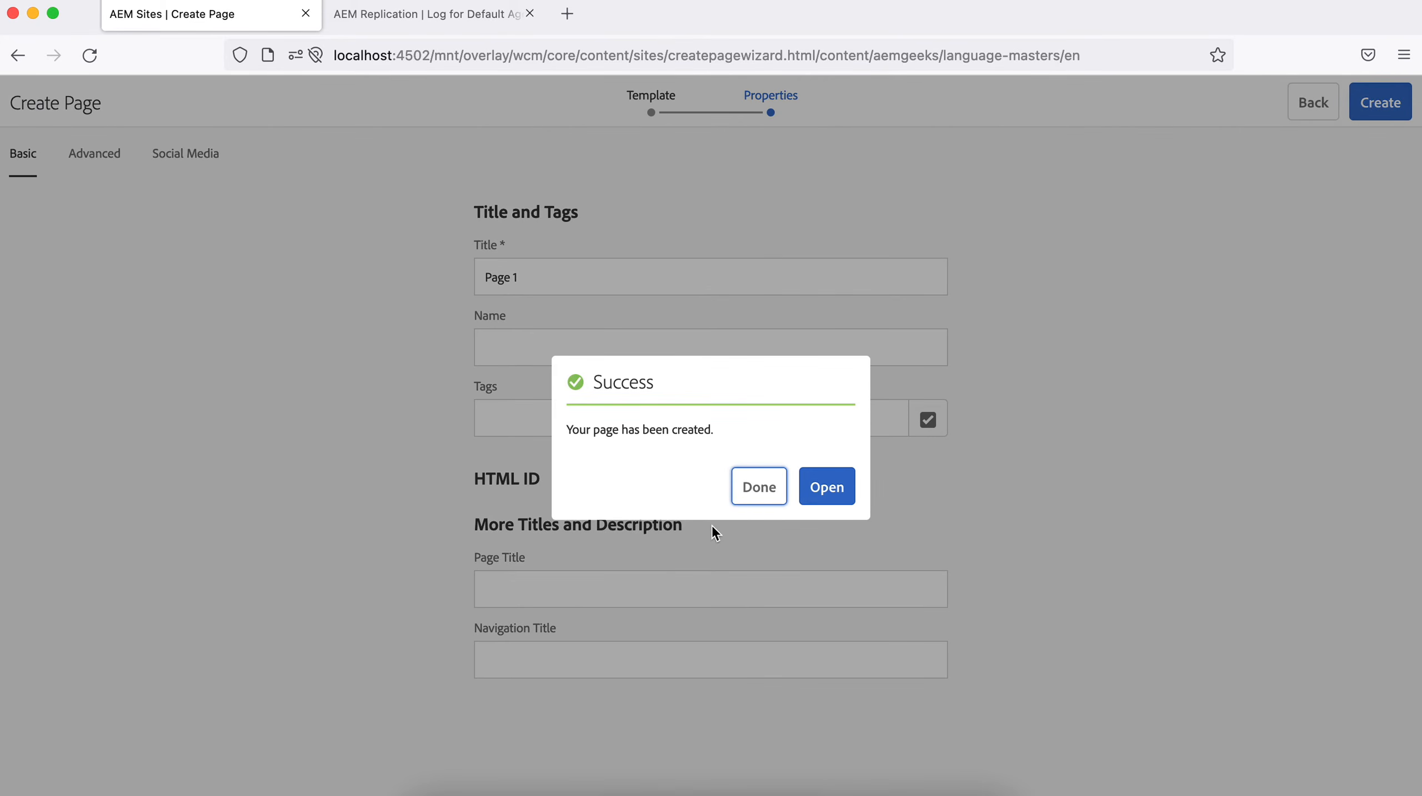
{"action": "left_click", "coordinate": [747, 494]}
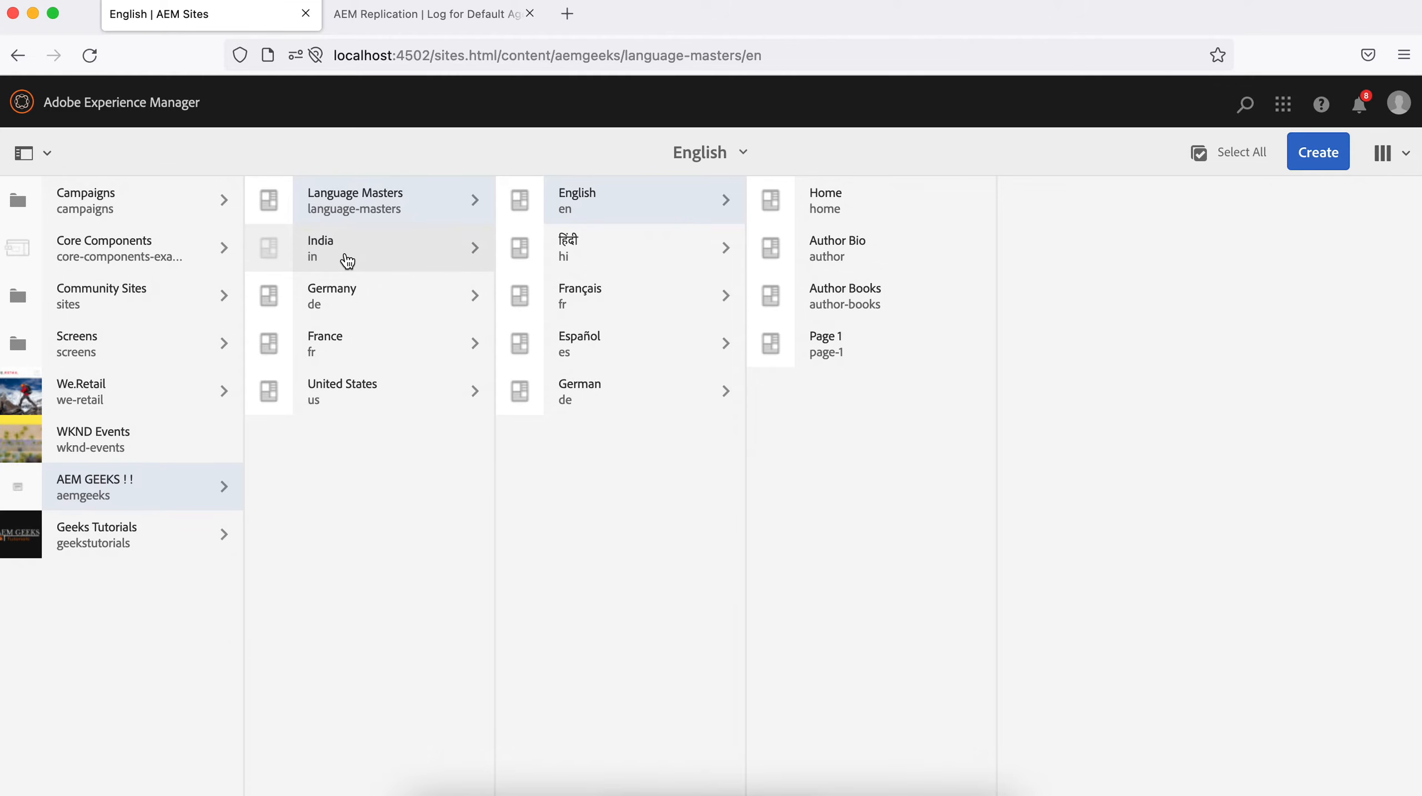
Check the English pages under France, Germany and India in the Sites console for a rolled-out Page 1
{"action": "left_click", "coordinate": [351, 320]}
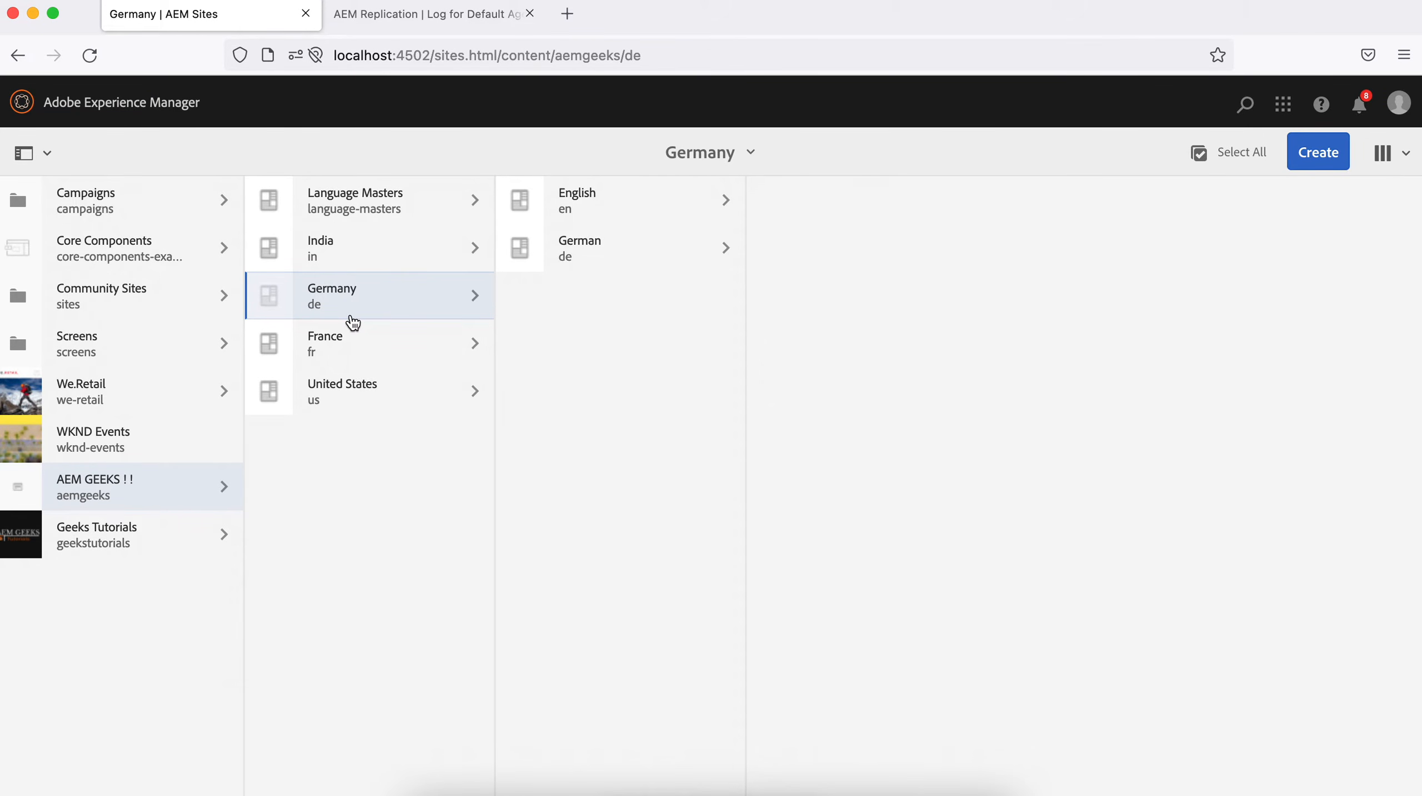
{"action": "left_click", "coordinate": [349, 356]}
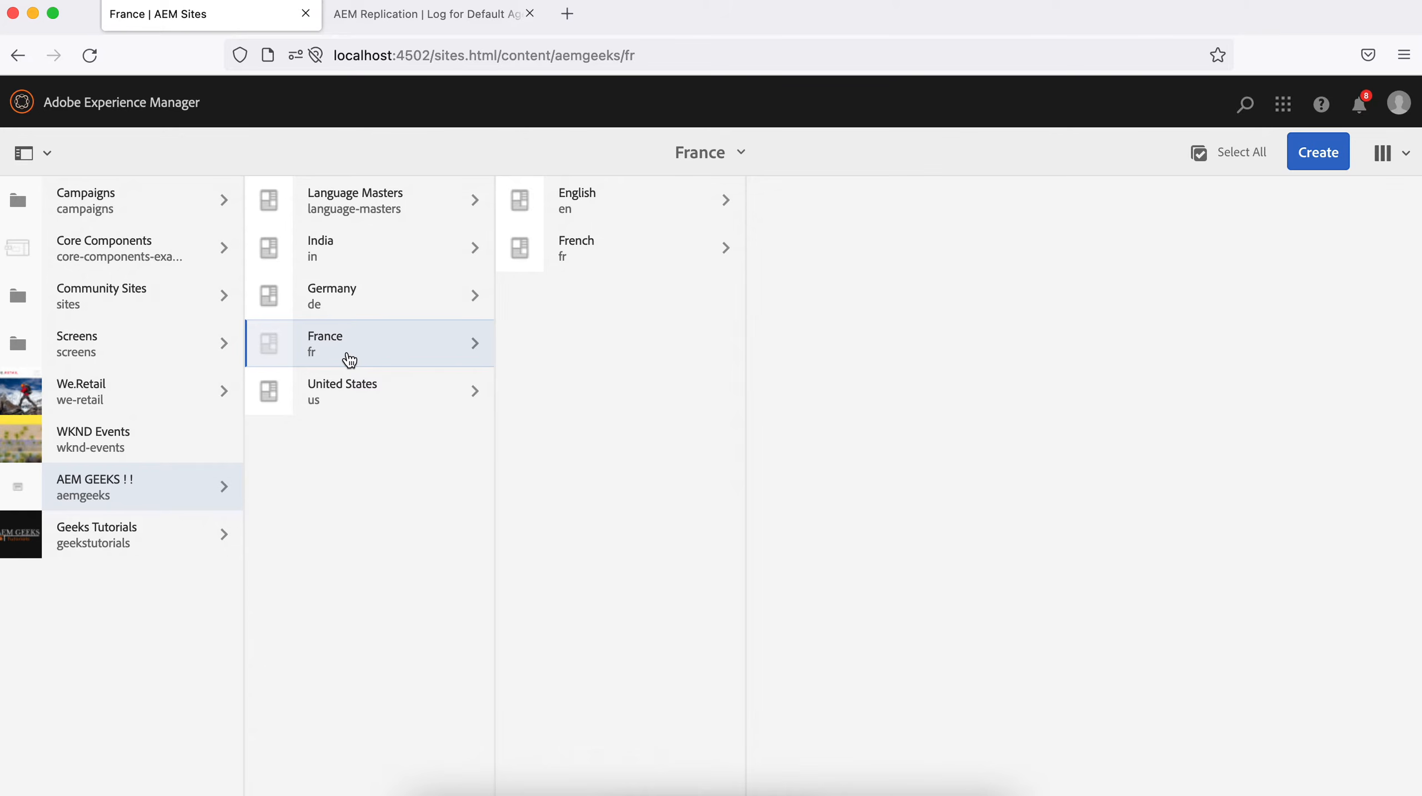
{"action": "left_click", "coordinate": [616, 215]}
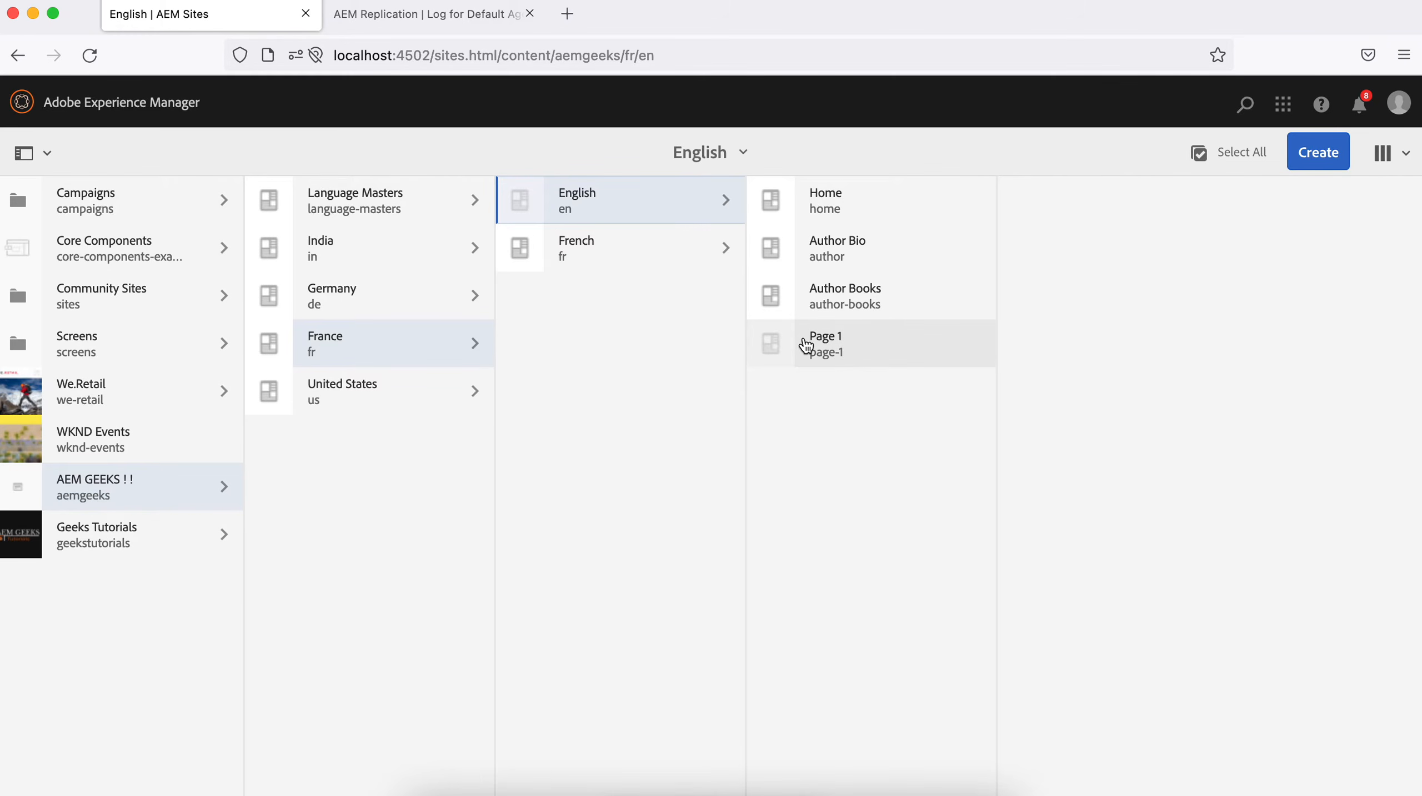
{"action": "left_click", "coordinate": [422, 295]}
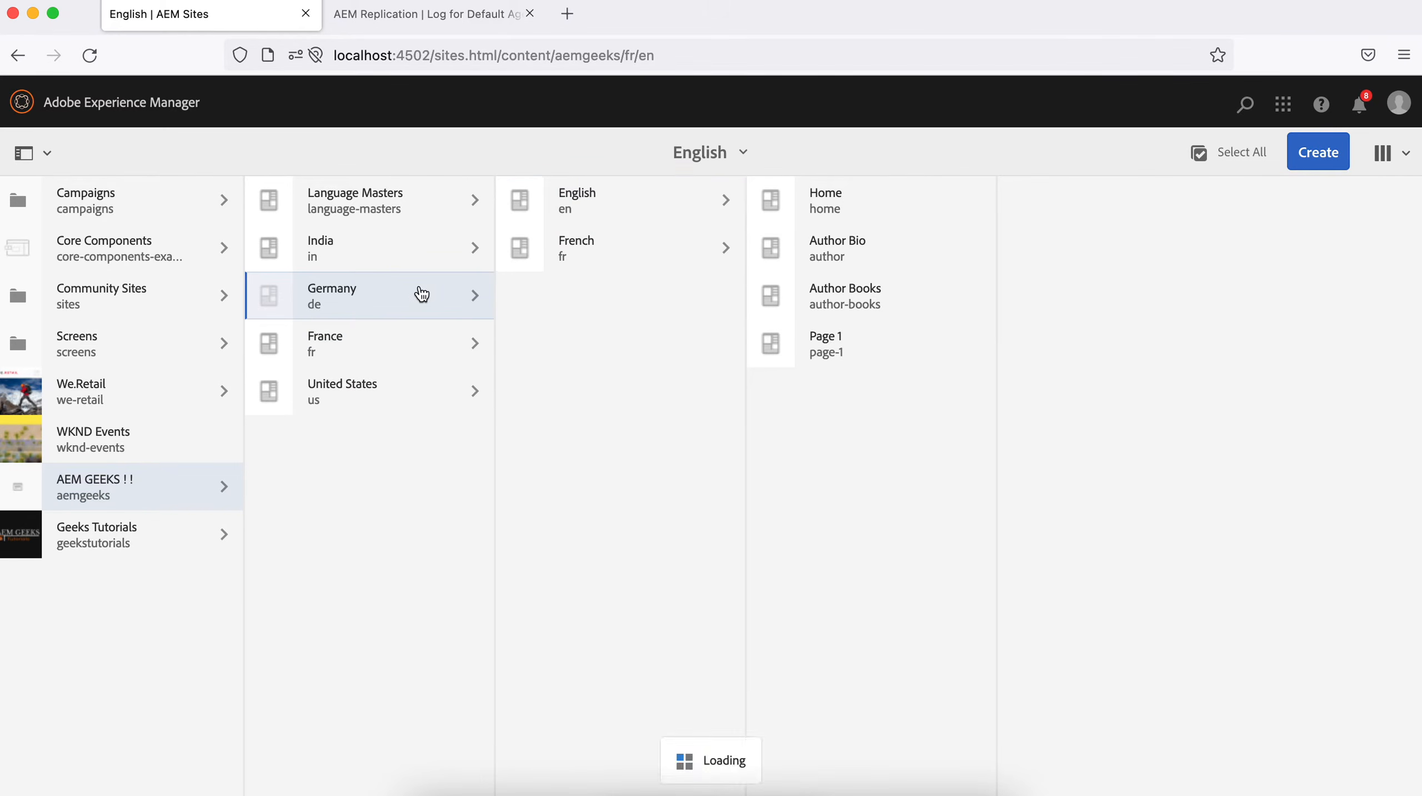
{"action": "left_click", "coordinate": [611, 215]}
{"action": "left_click", "coordinate": [422, 240]}
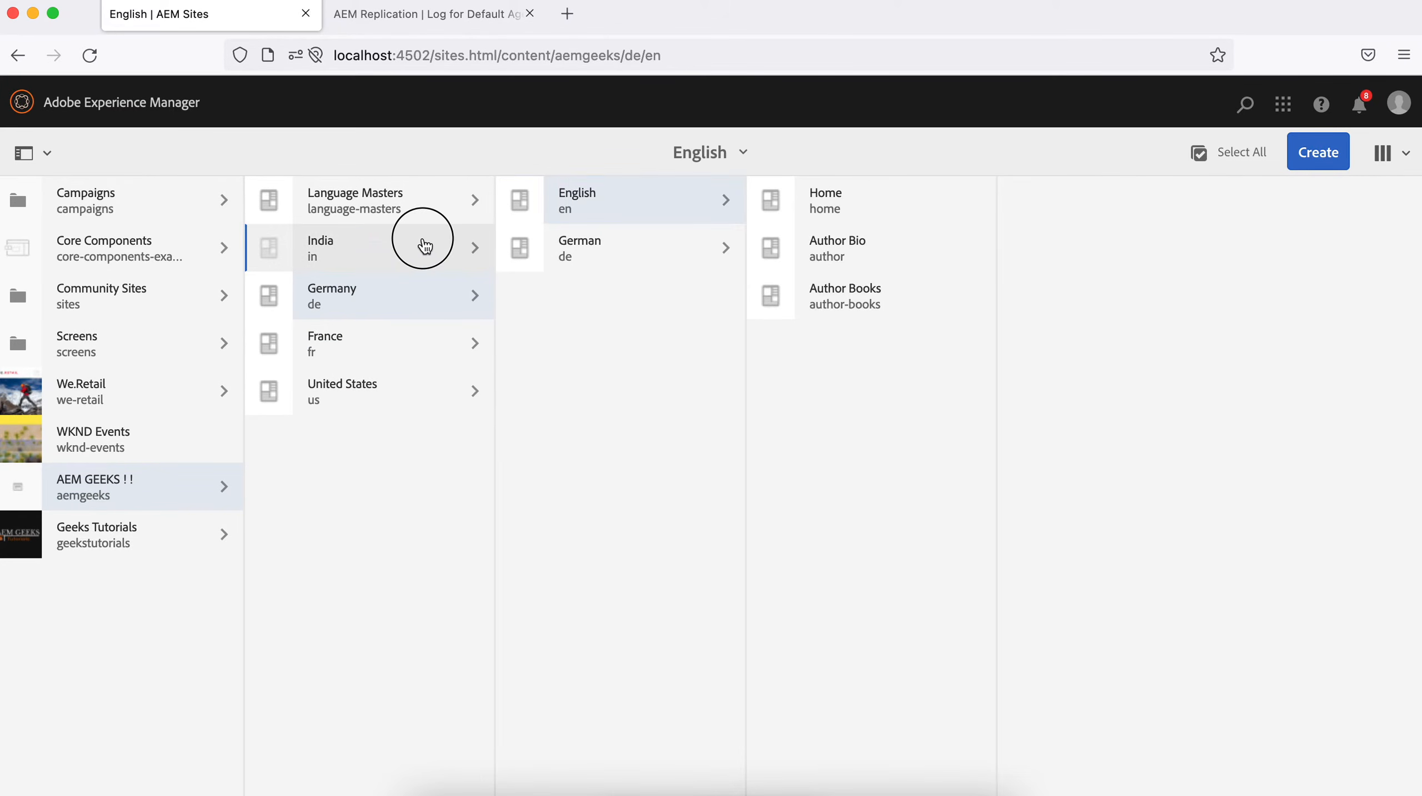
{"action": "left_click", "coordinate": [696, 207]}
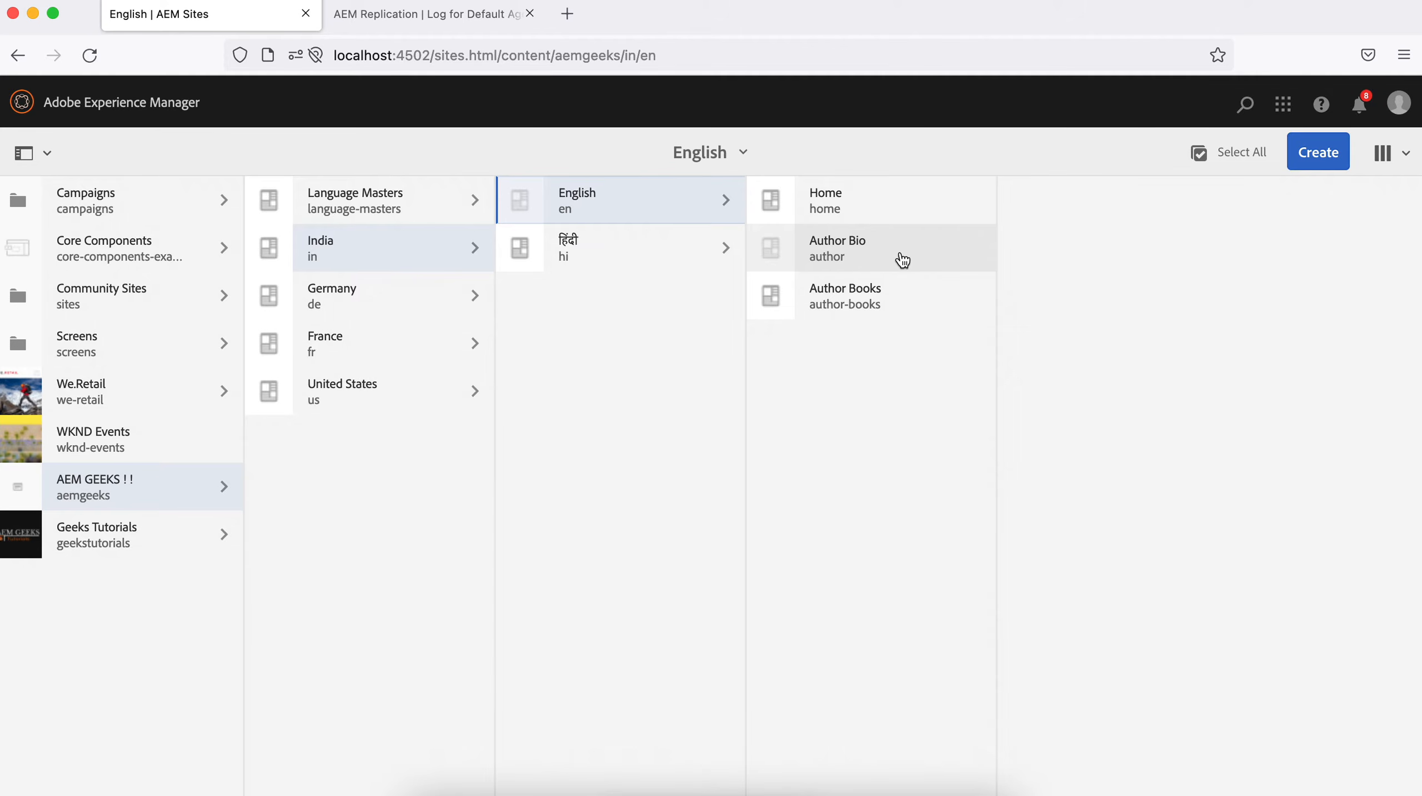
Open Page 1 from the English language master in the page editor
{"action": "left_click", "coordinate": [415, 211]}
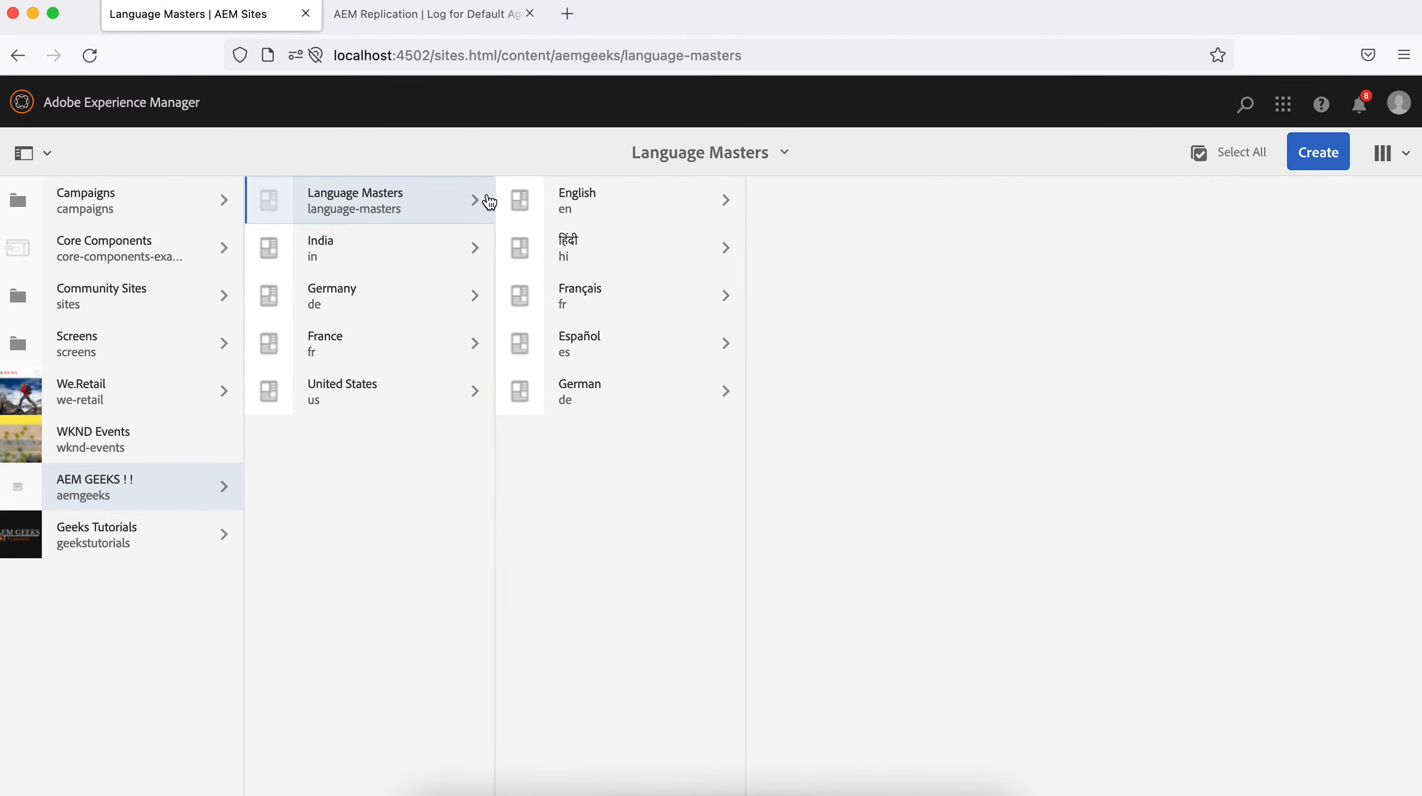
{"action": "left_click", "coordinate": [635, 214]}
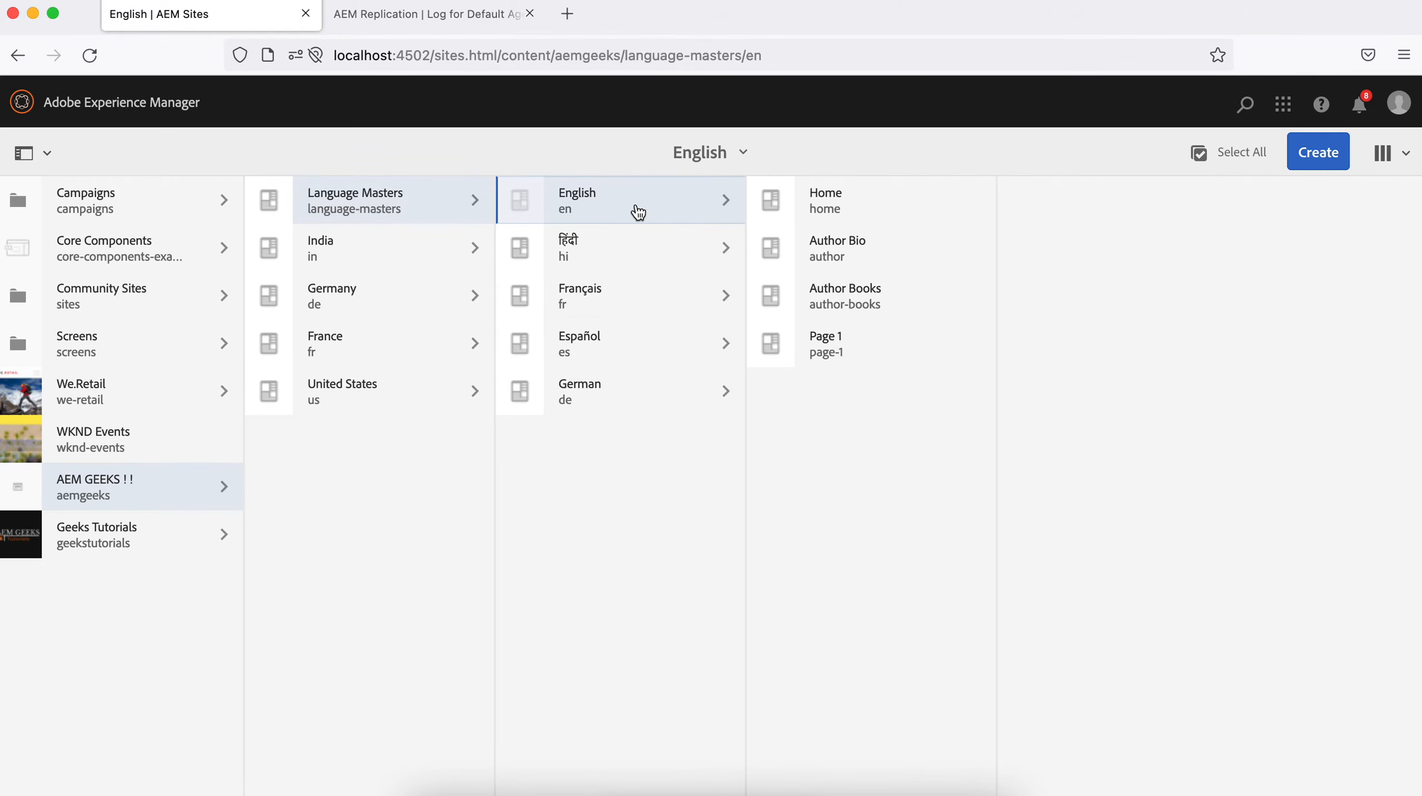
{"action": "left_click", "coordinate": [769, 346]}
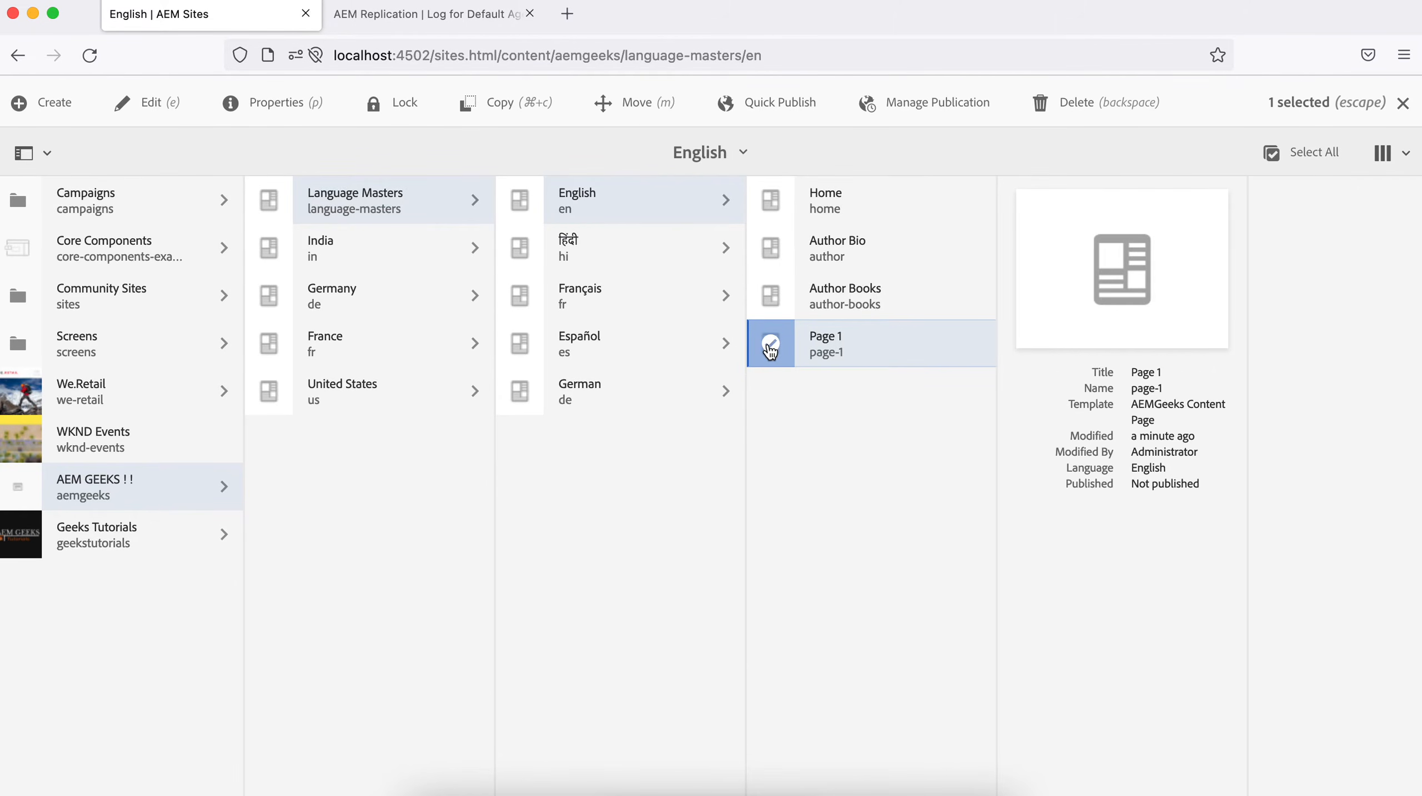
{"action": "left_click", "coordinate": [149, 102]}
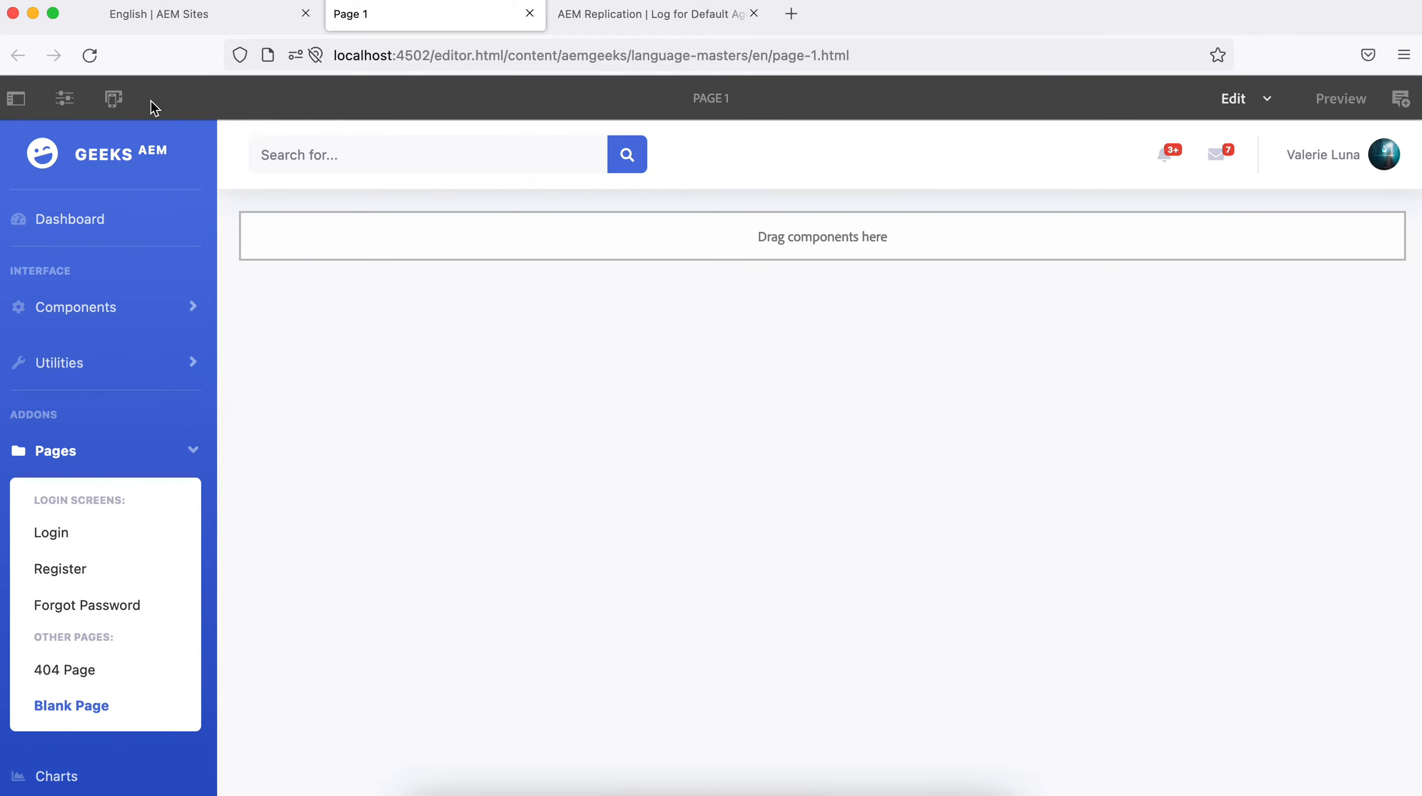
Roll out Page 1 immediately to its France, United States, Germany and India live copies, leaving sub pages out
{"action": "left_click", "coordinate": [65, 100]}
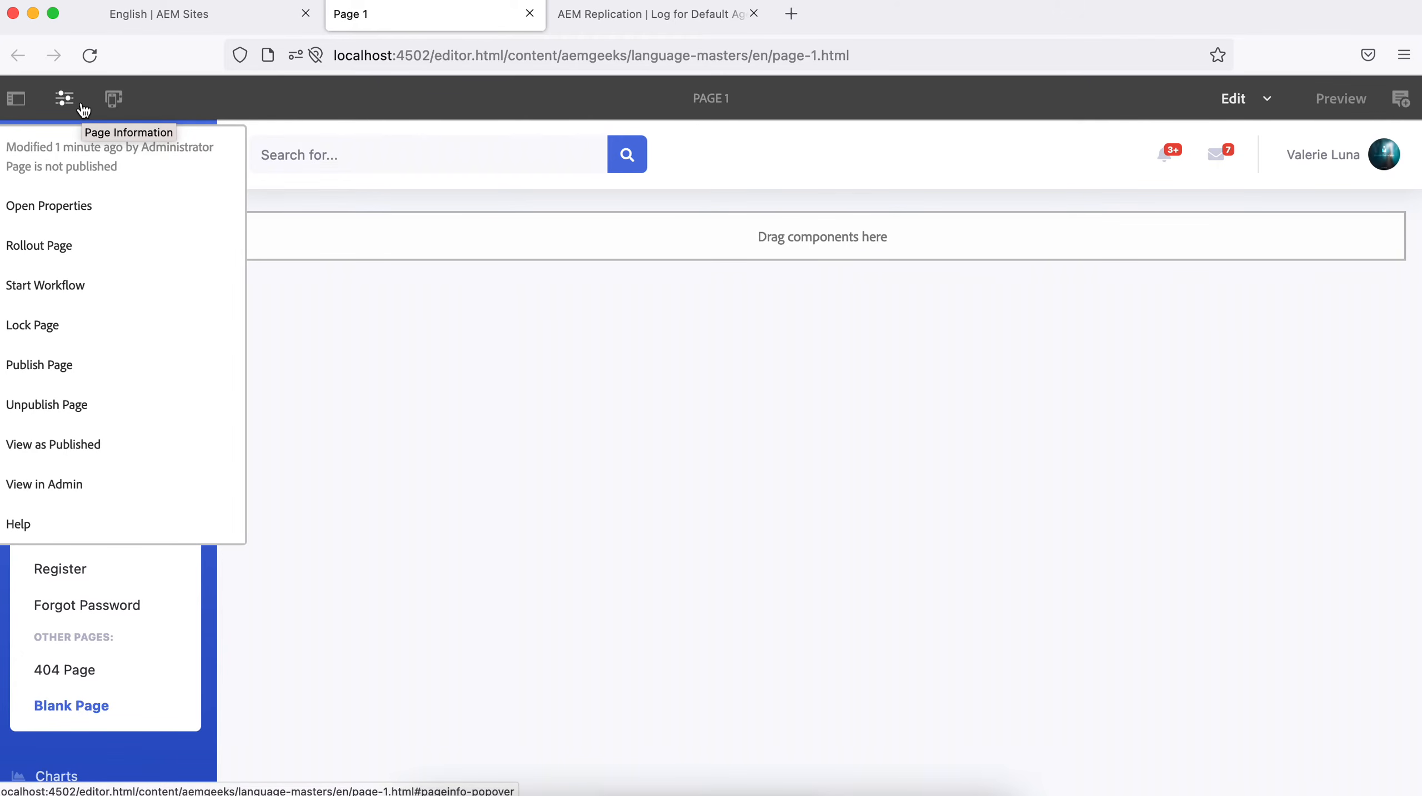
{"action": "left_click", "coordinate": [39, 246]}
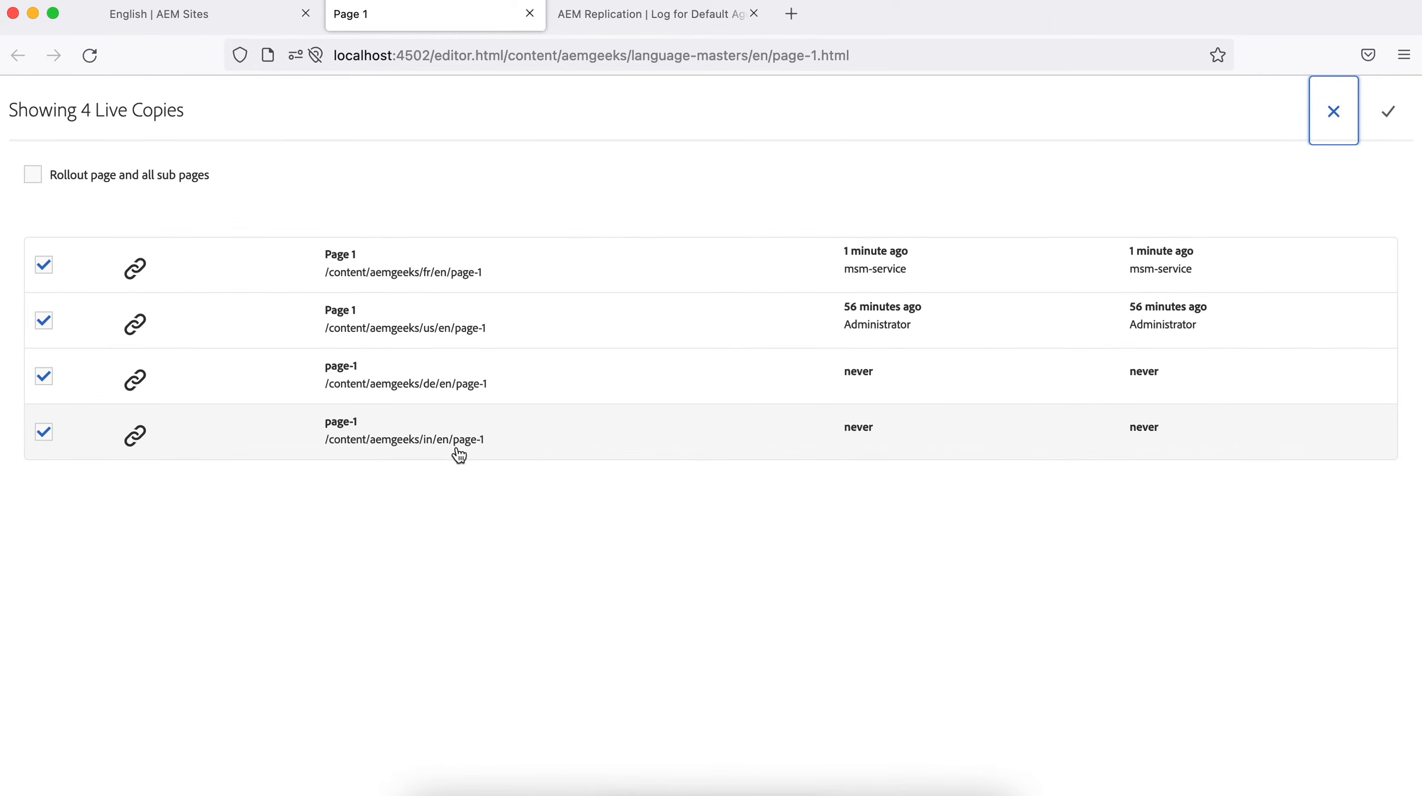
{"action": "left_click", "coordinate": [1391, 115]}
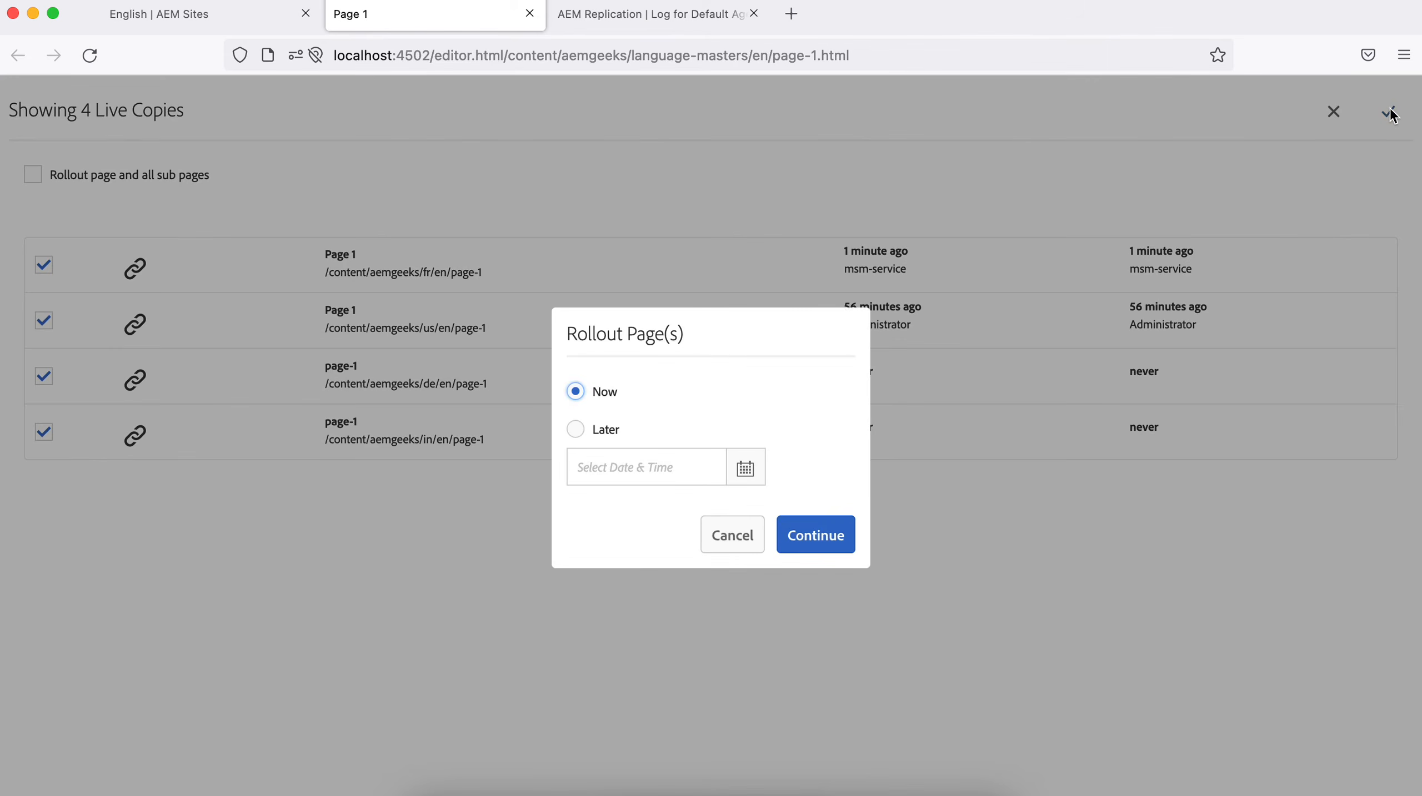
{"action": "left_click", "coordinate": [803, 538]}
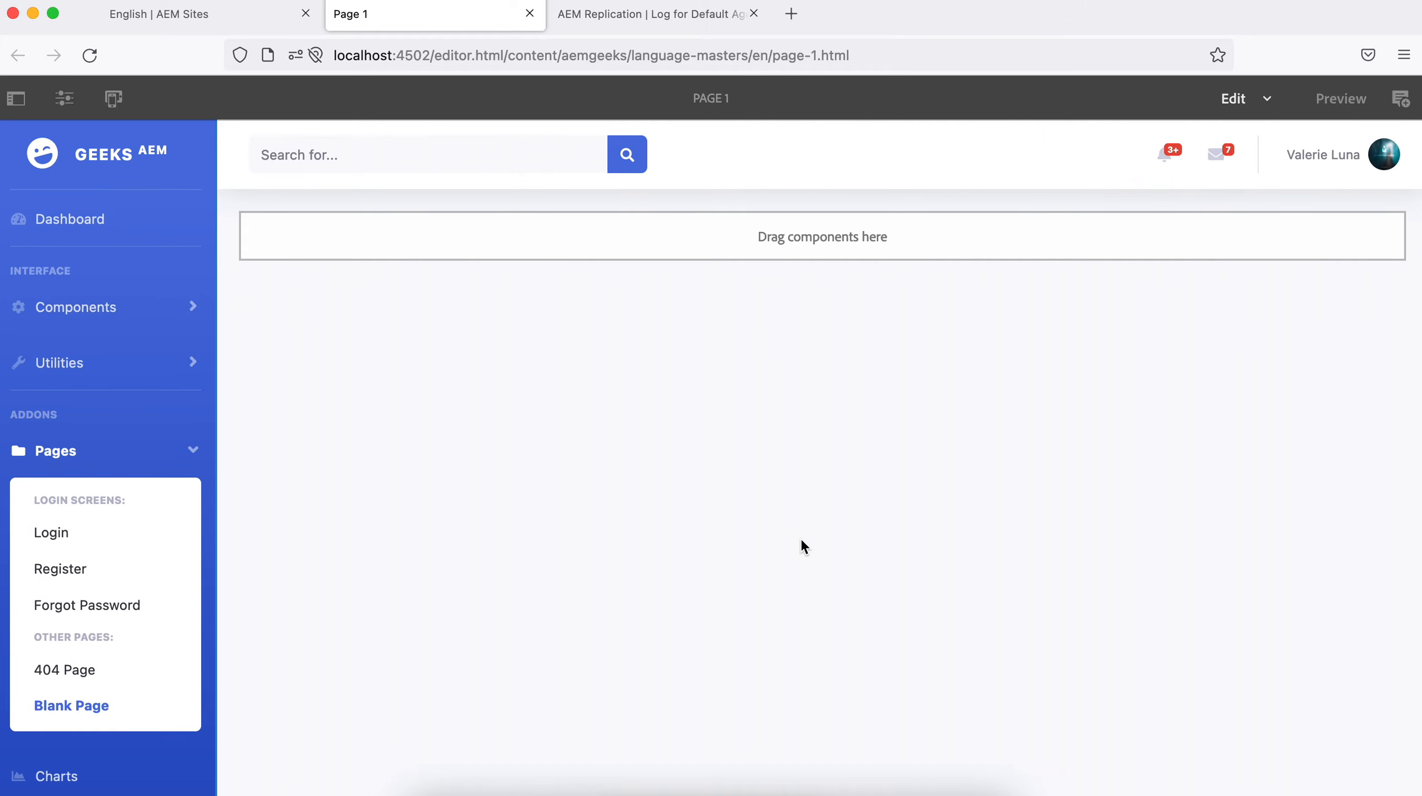
Return to the Sites console and check the English pages under India and Germany for the rolled-out Page 1
{"action": "left_click", "coordinate": [172, 21]}
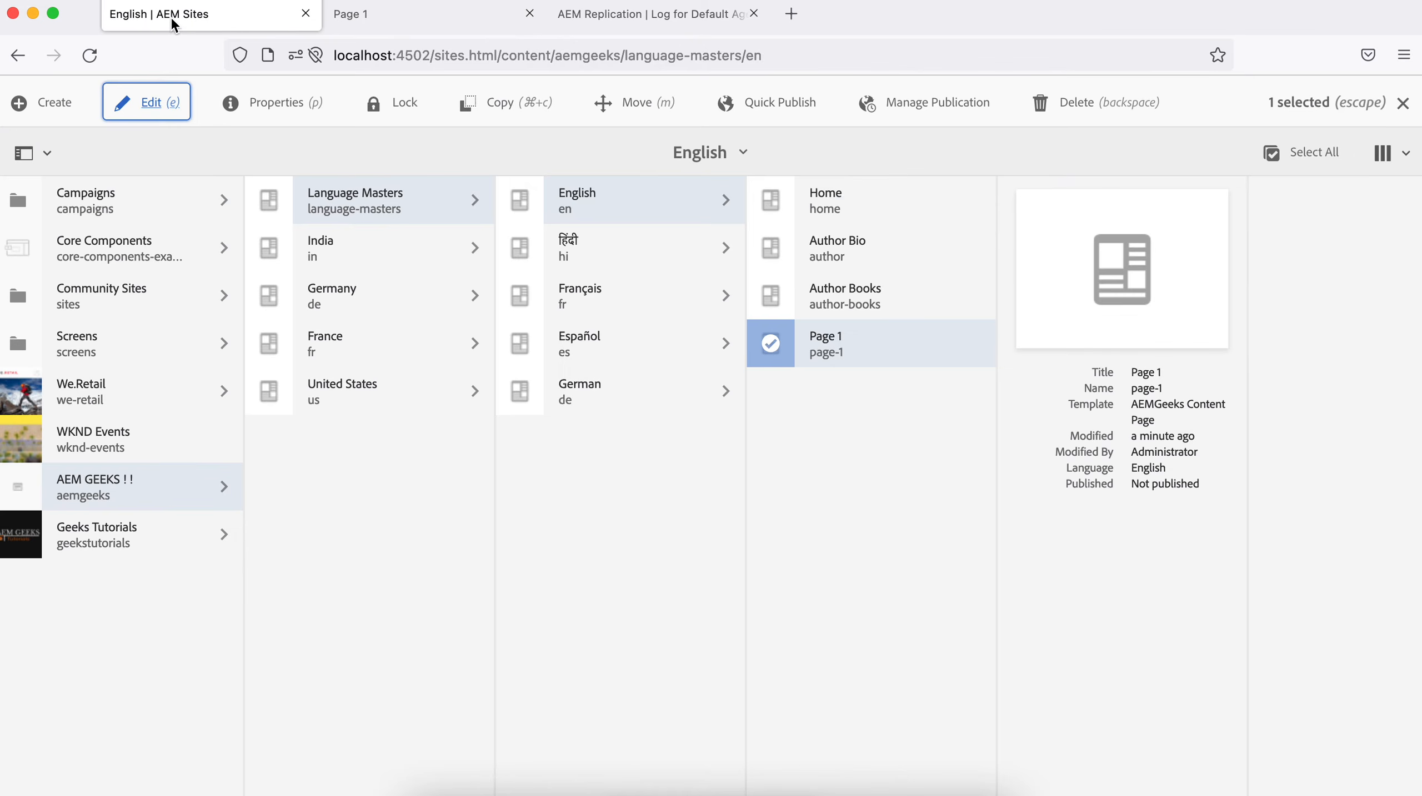
{"action": "left_click", "coordinate": [346, 244]}
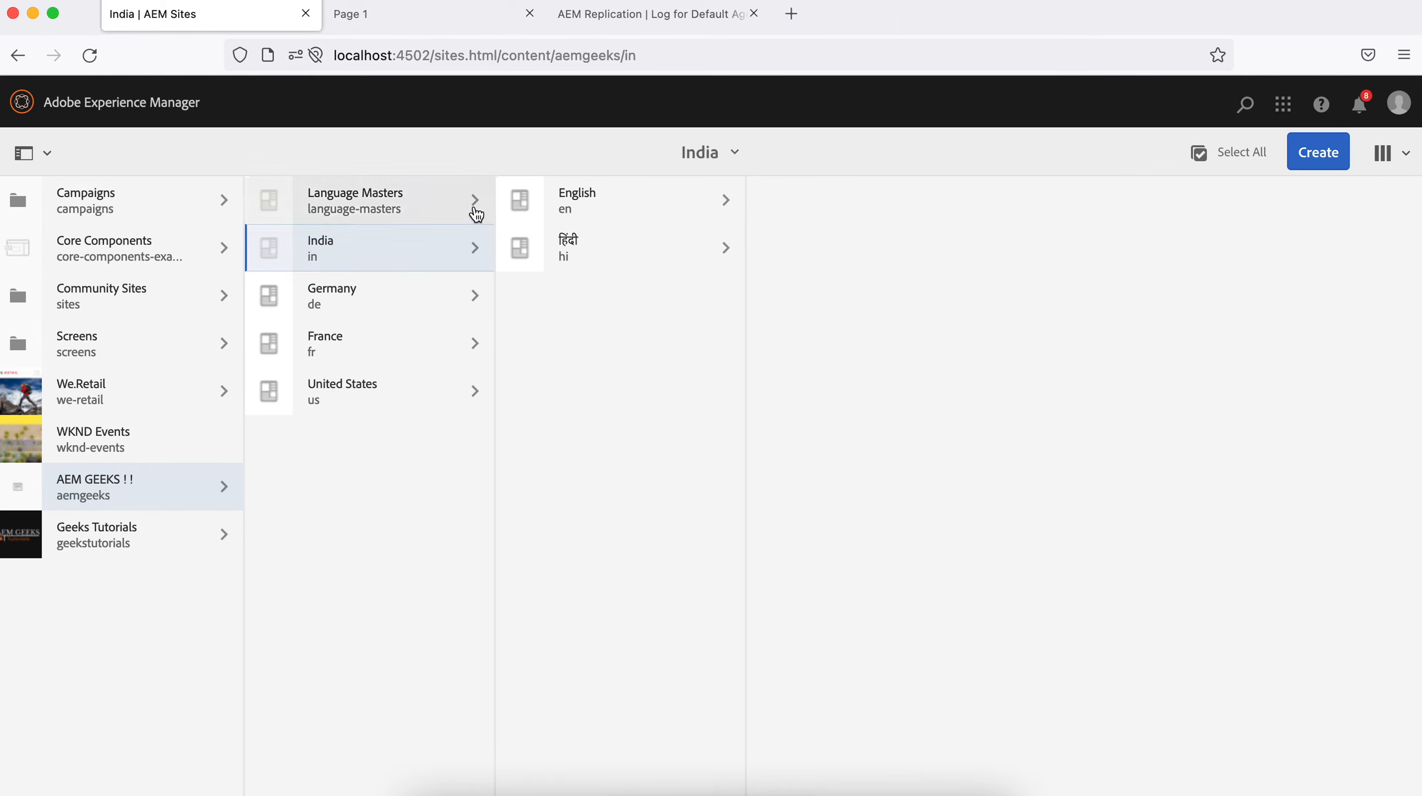
{"action": "left_click", "coordinate": [566, 211]}
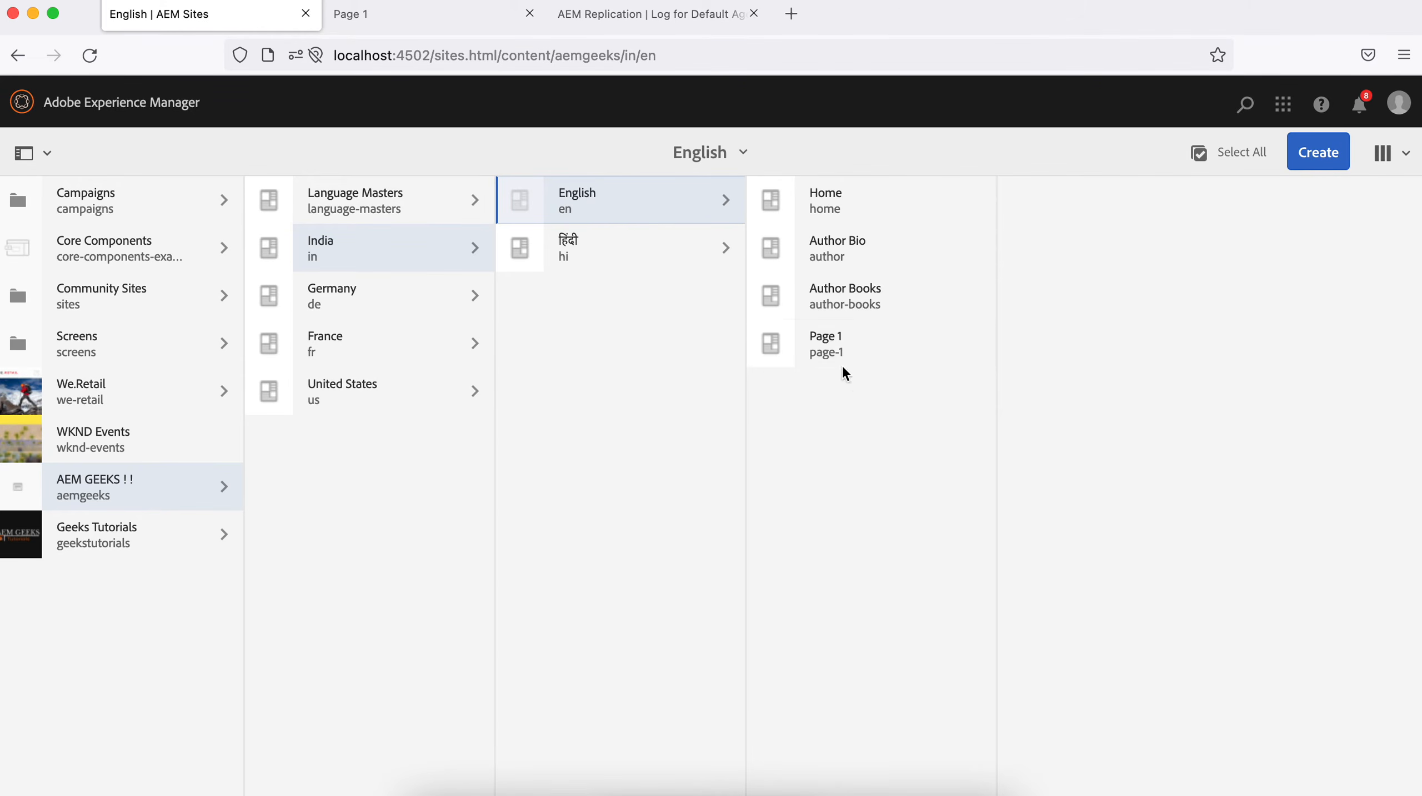
{"action": "left_click", "coordinate": [375, 299]}
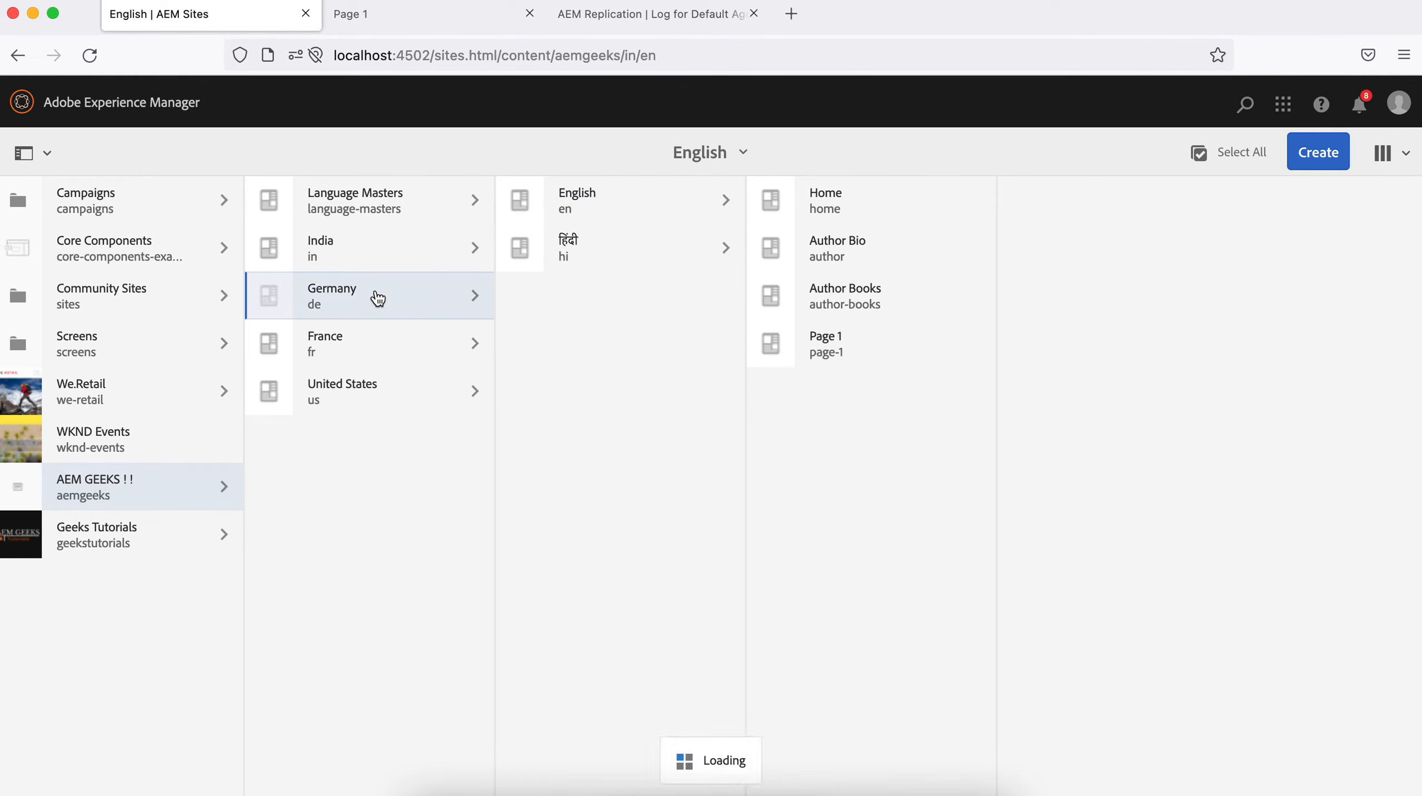
{"action": "left_click", "coordinate": [555, 212]}
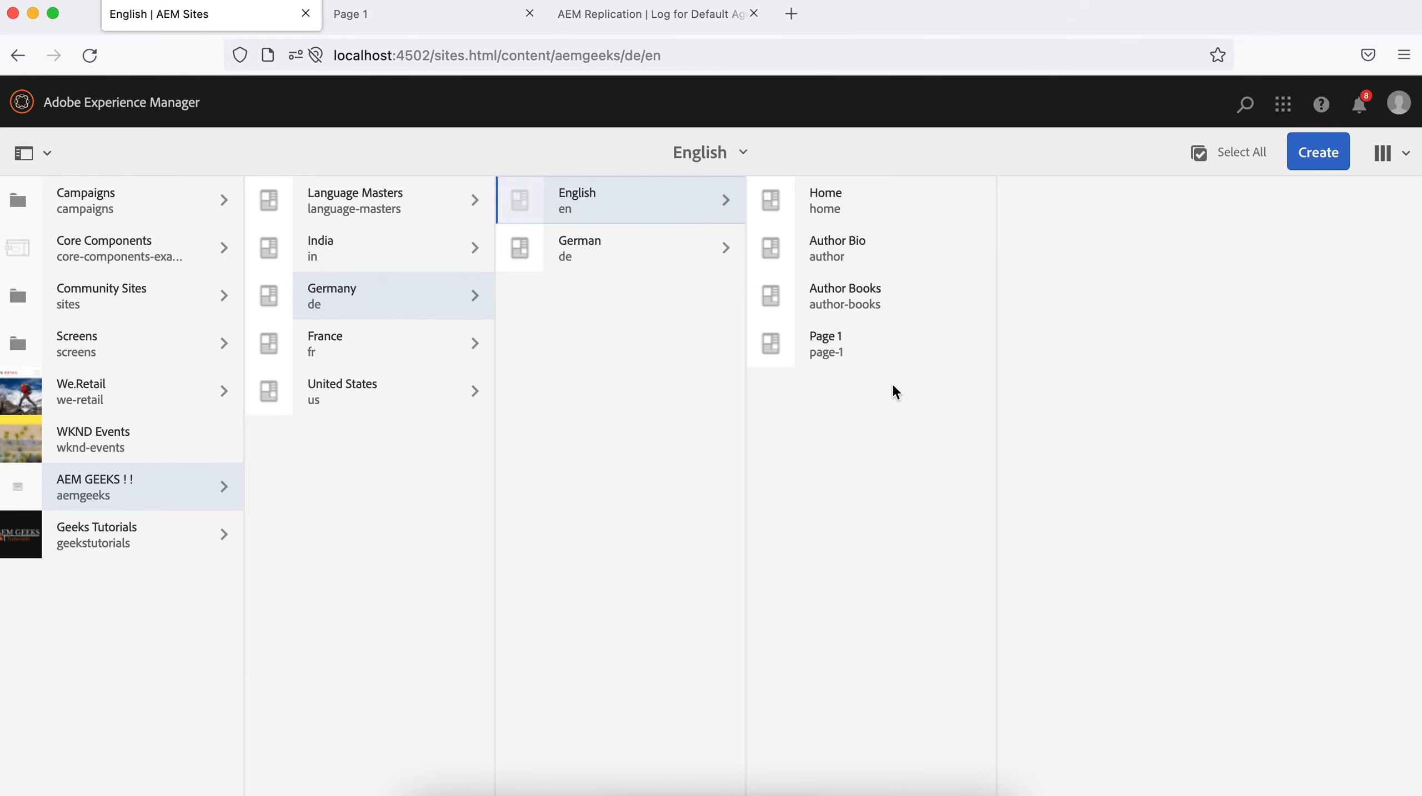
Quick Publish Page 1 from the English language master together with its references
{"action": "left_click", "coordinate": [389, 202]}
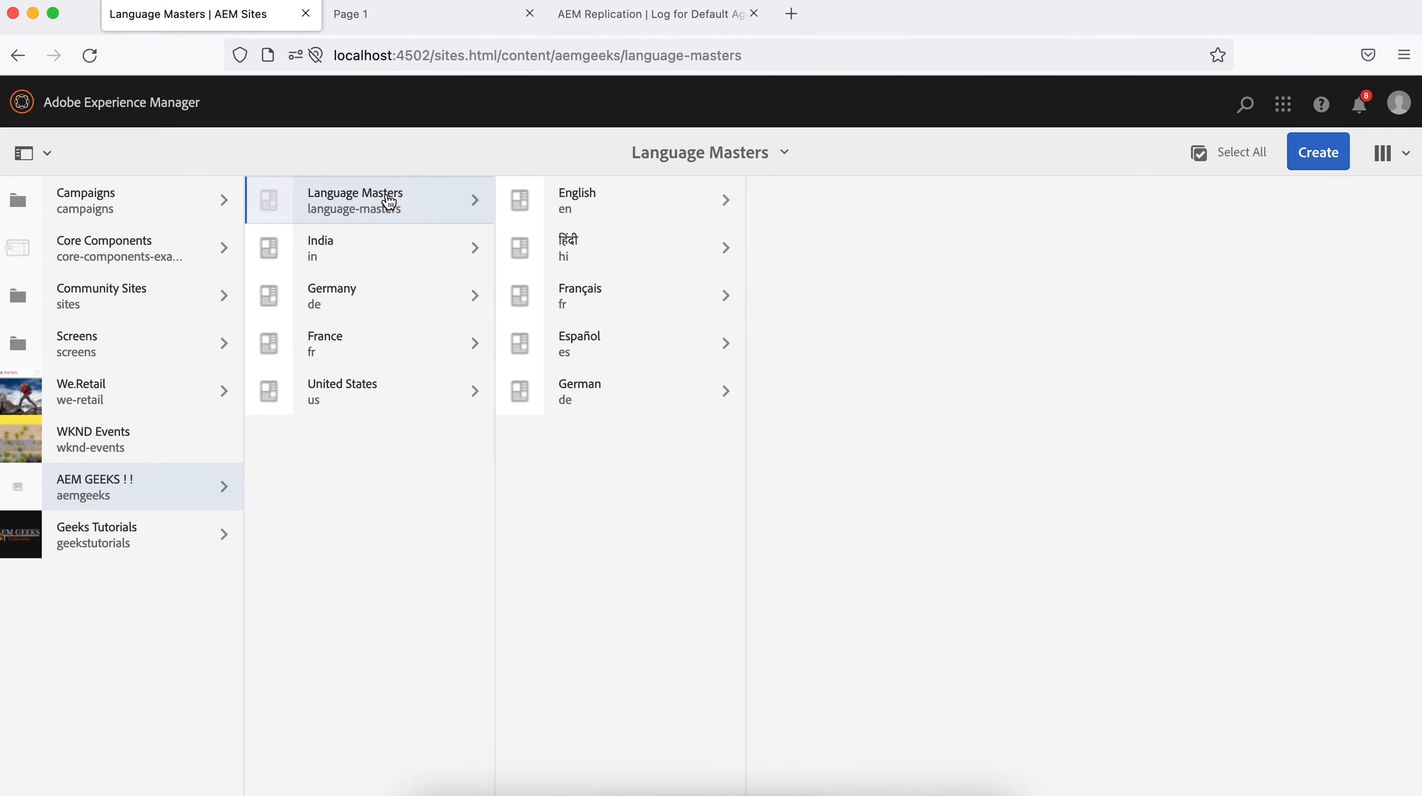
{"action": "left_click", "coordinate": [556, 211]}
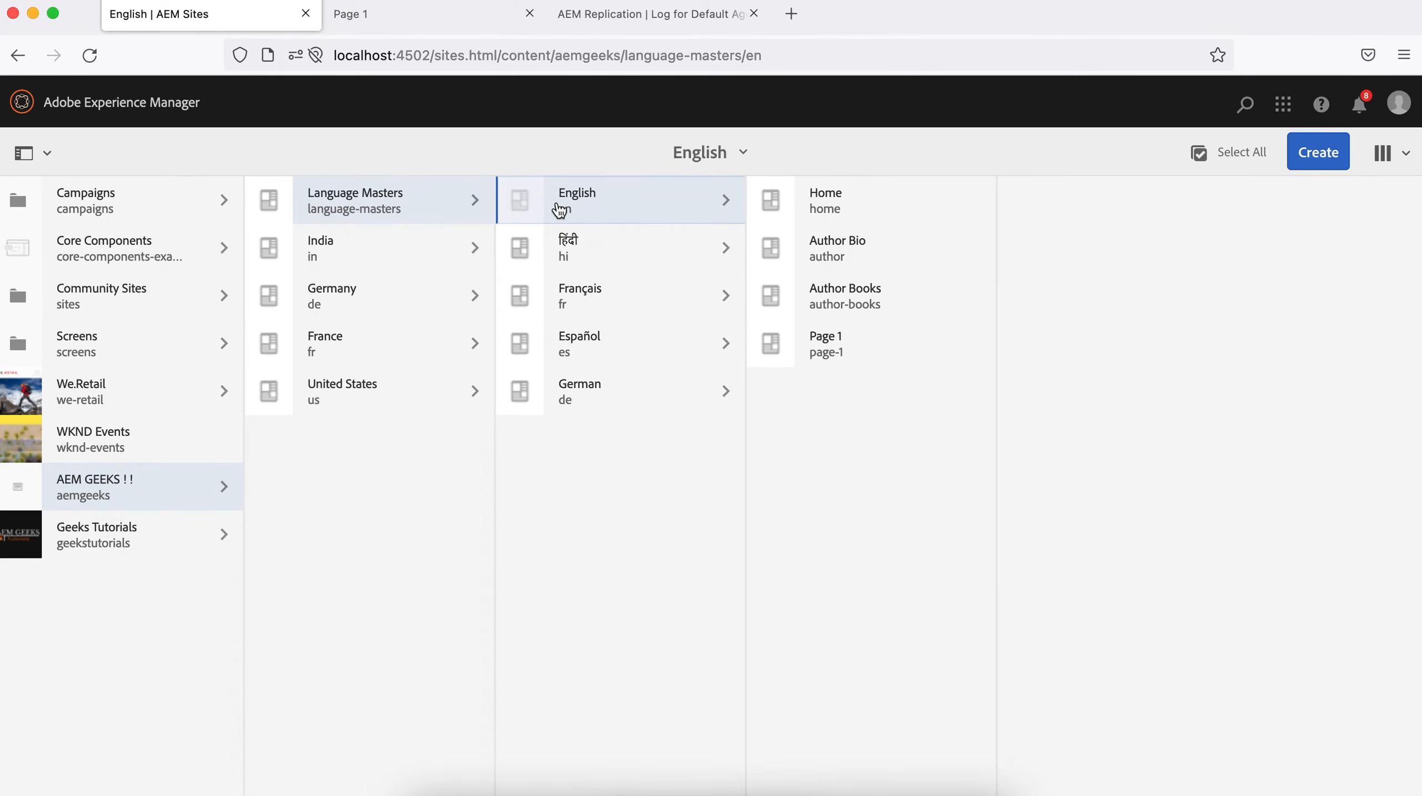
{"action": "left_click", "coordinate": [784, 349]}
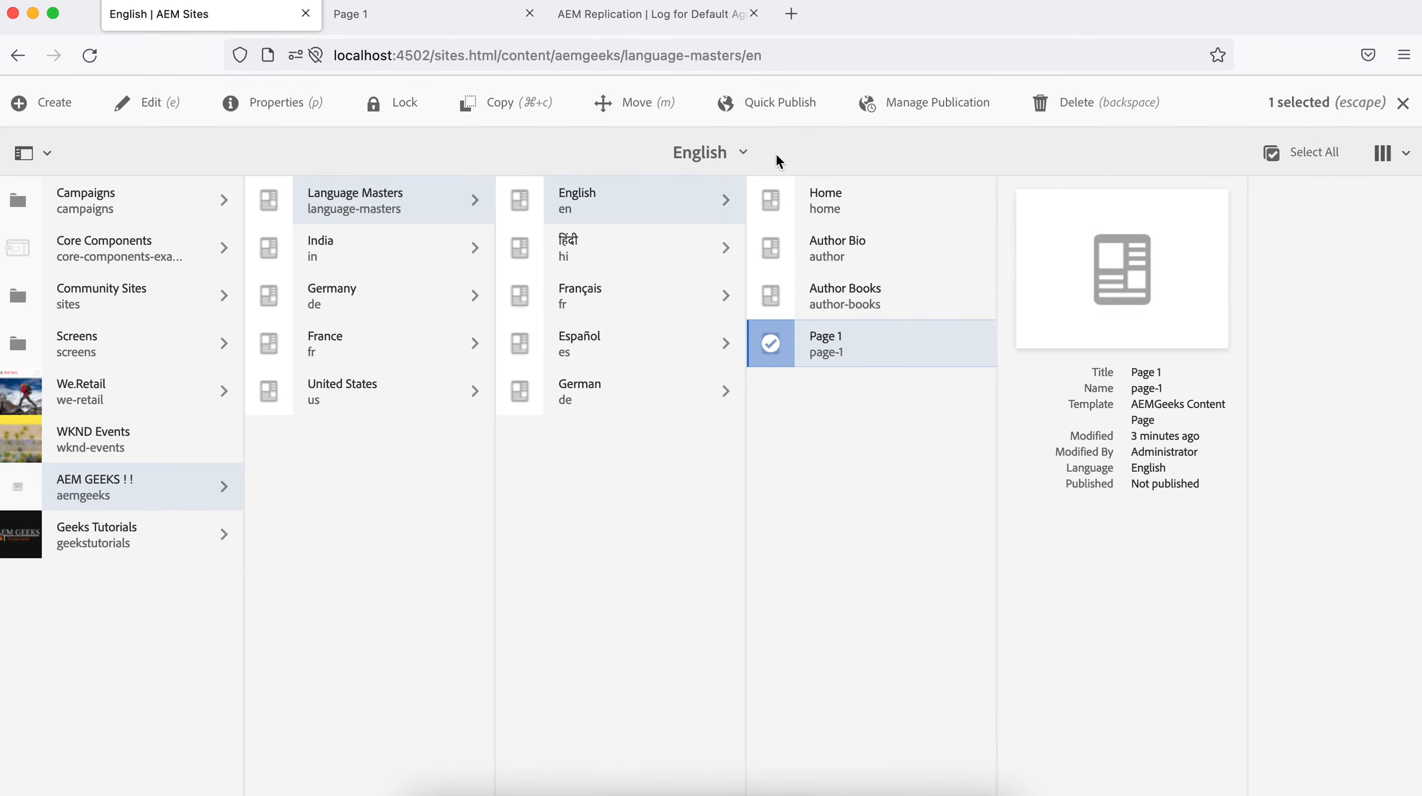
{"action": "left_click", "coordinate": [770, 109]}
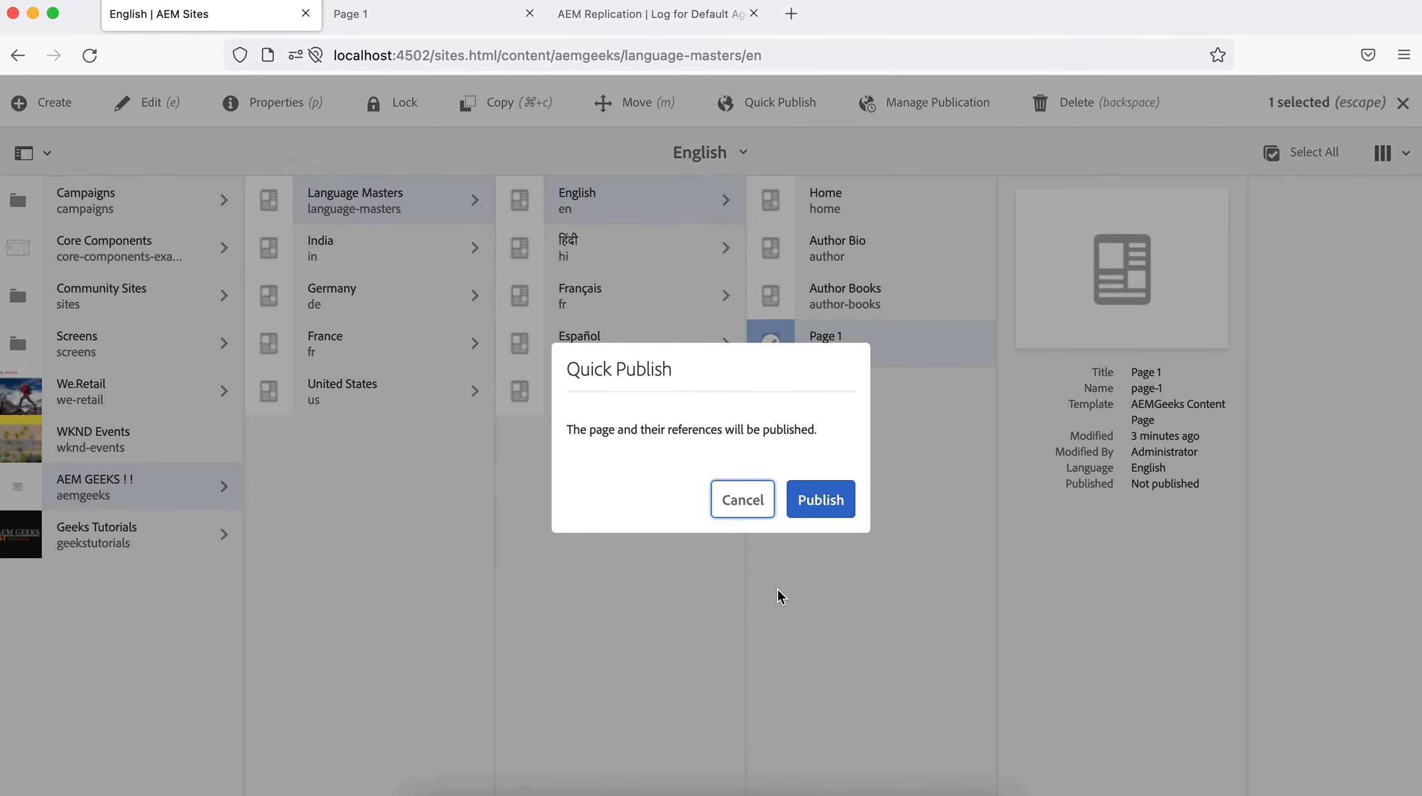
{"action": "left_click", "coordinate": [825, 501]}
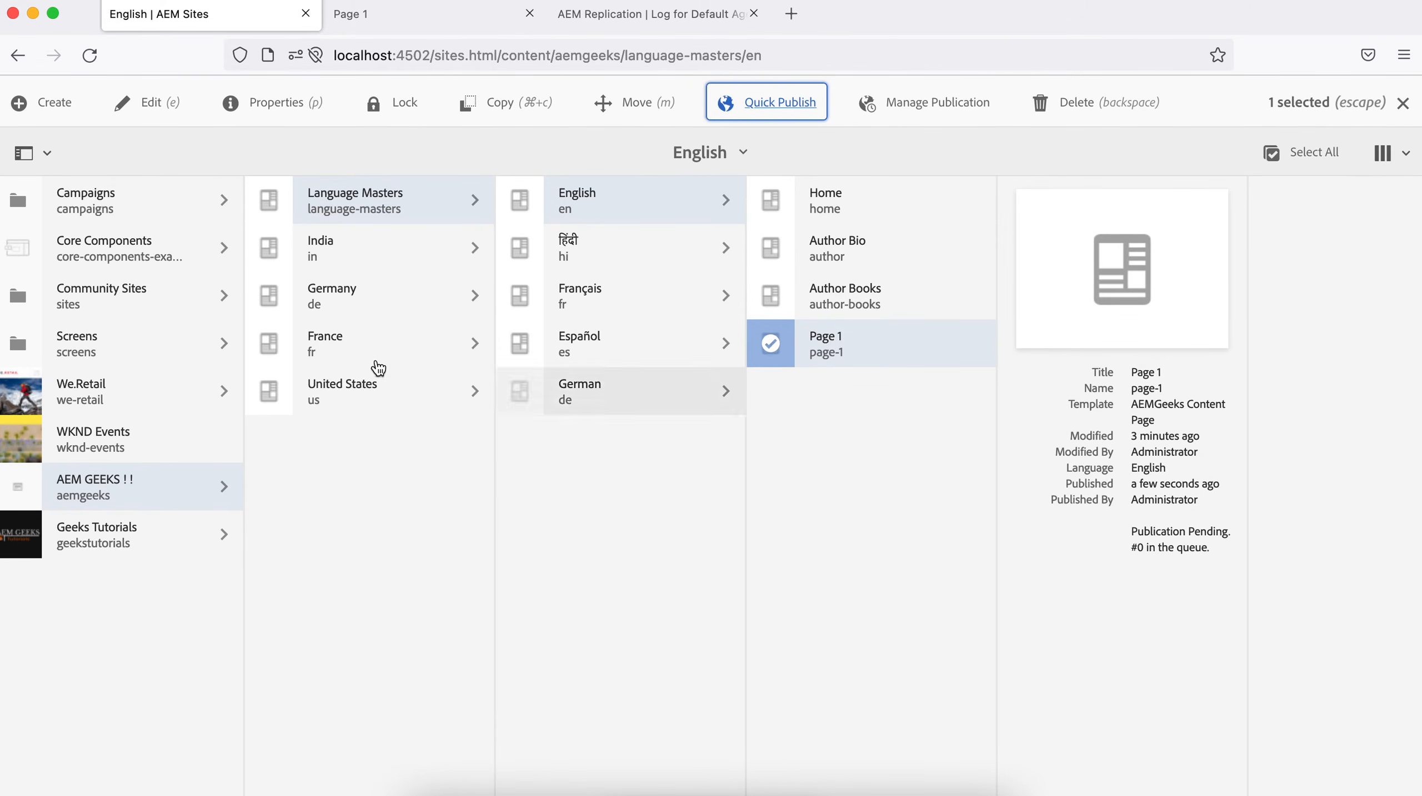
Review Page 1 under the English language master and under India's English site in the Sites console
{"action": "left_click", "coordinate": [380, 202]}
{"action": "left_click", "coordinate": [616, 198]}
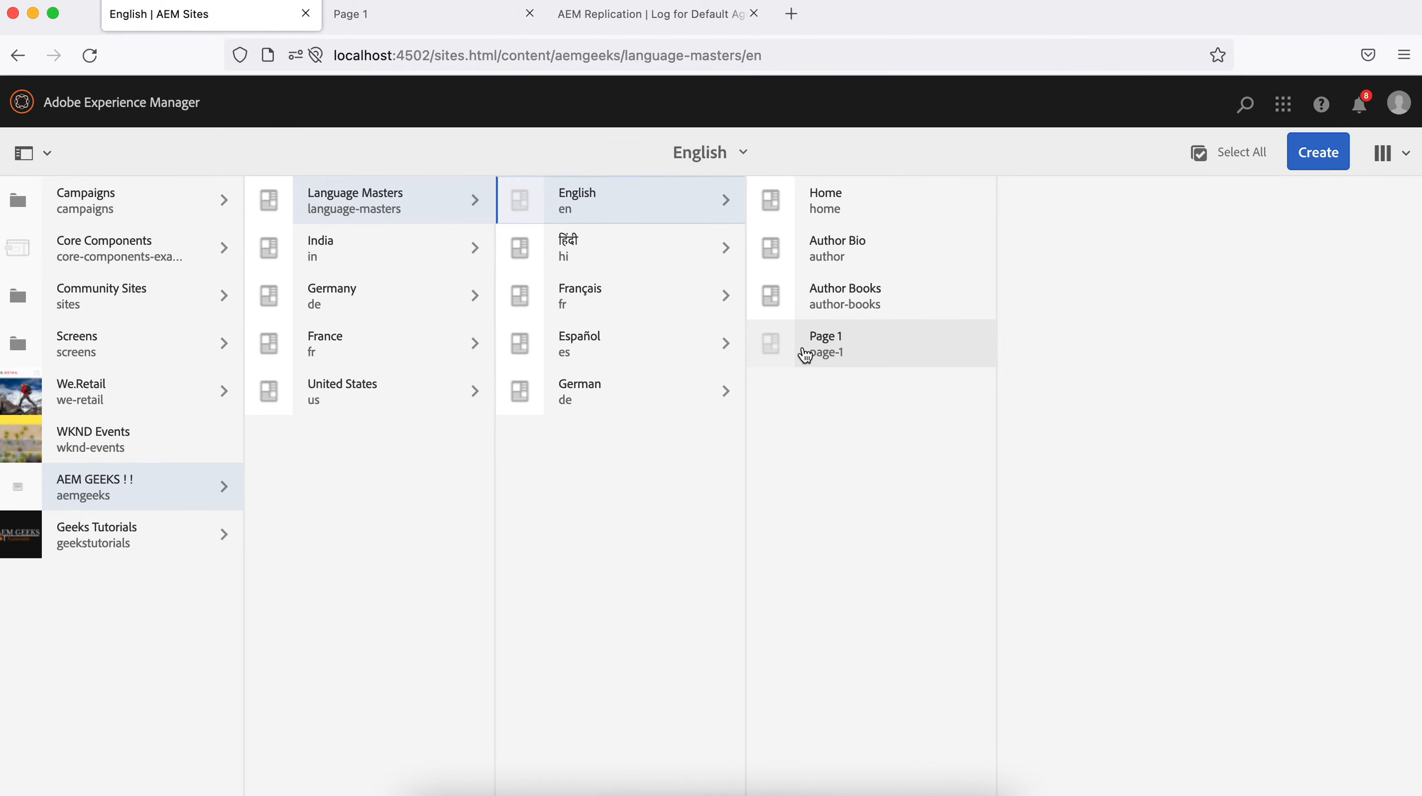
{"action": "left_click", "coordinate": [418, 243]}
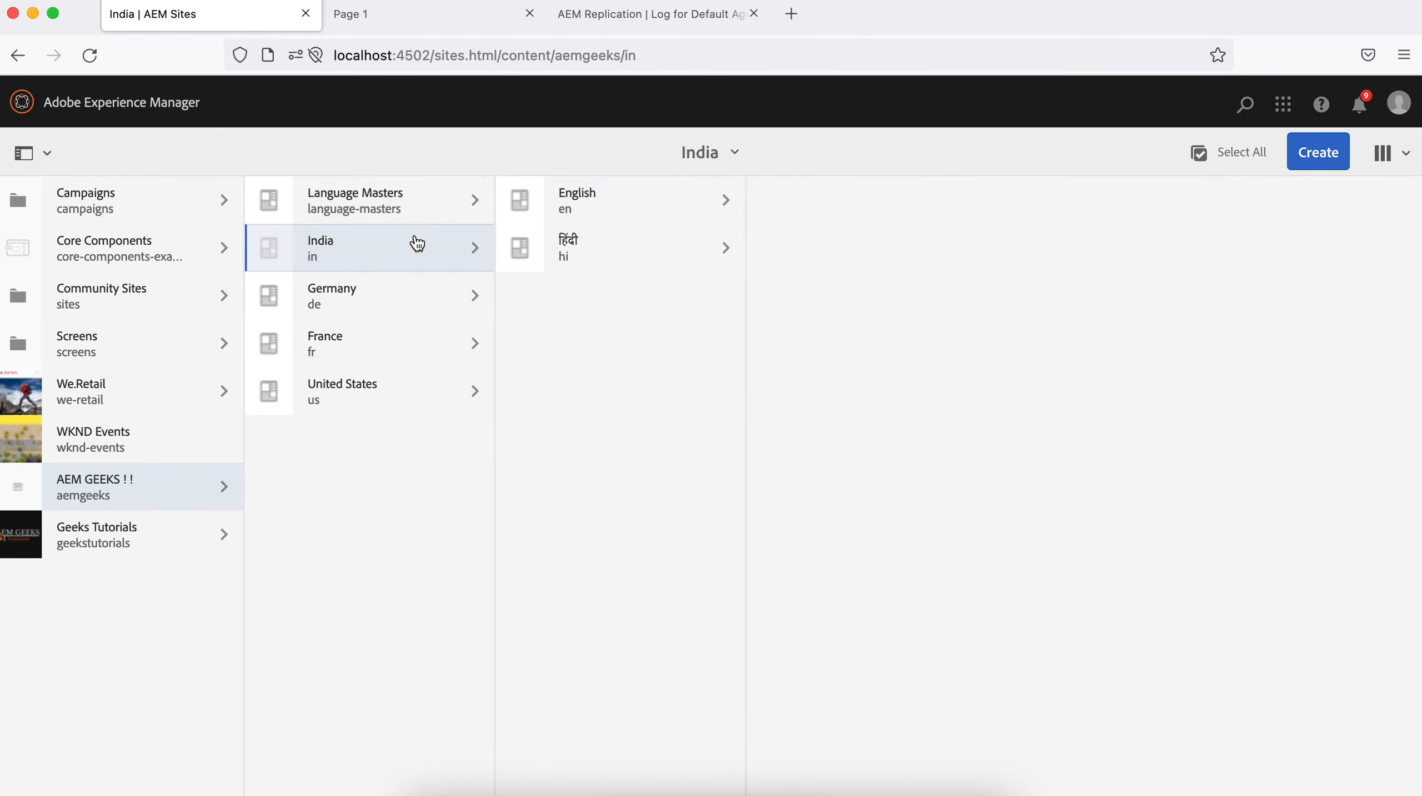
{"action": "left_click", "coordinate": [624, 222]}
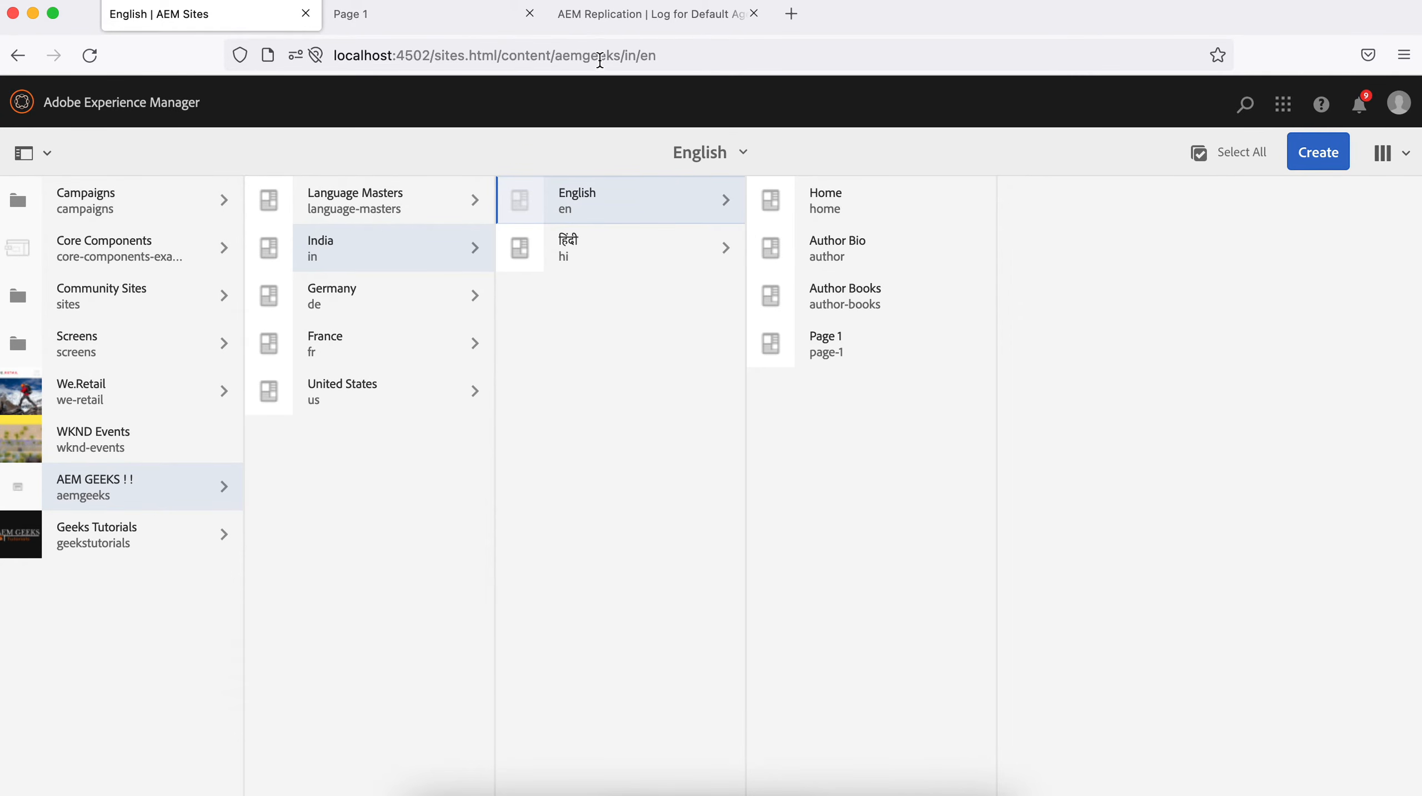
Reload the default agent's replication log and examine the content-creation entries for the language master and India copies of page-1
{"action": "left_click", "coordinate": [610, 11]}
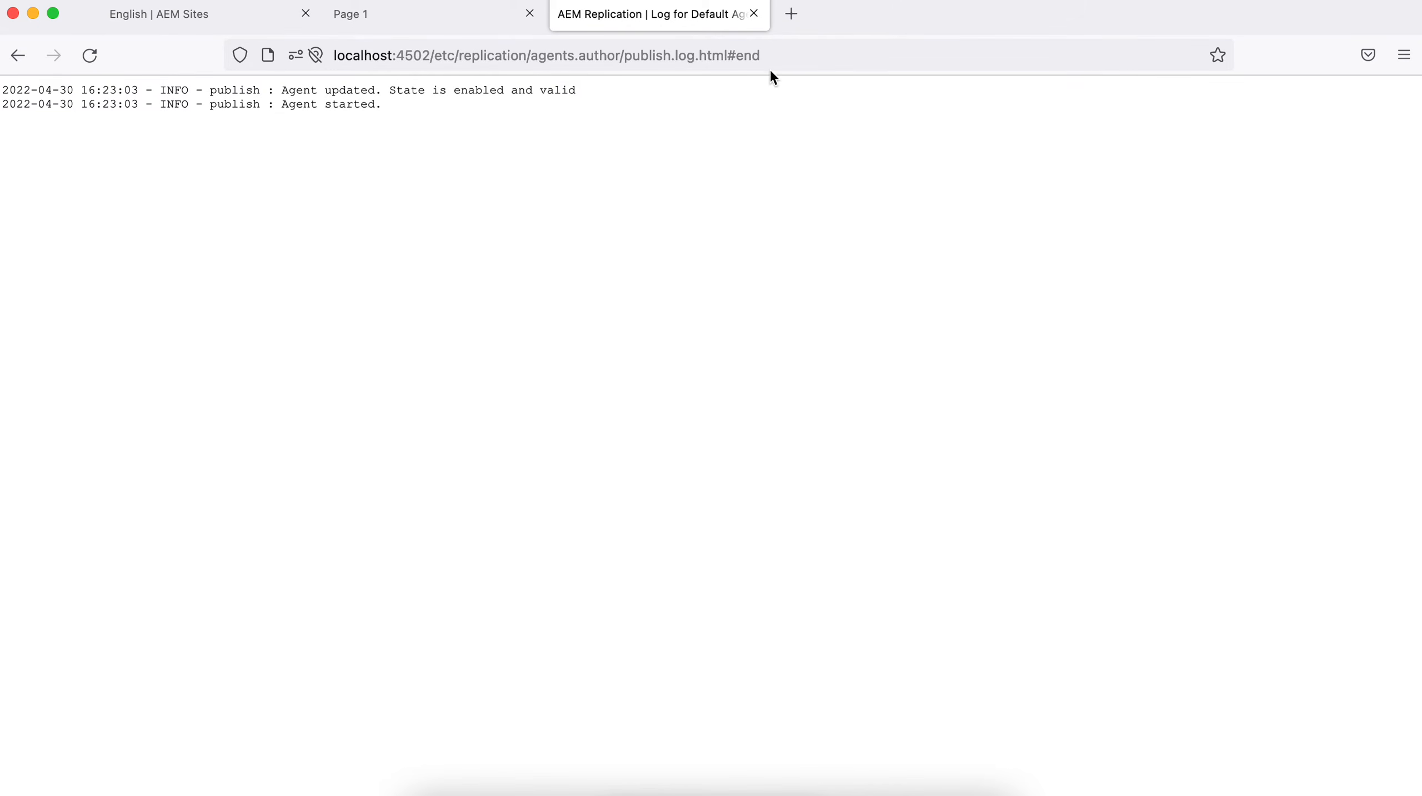
{"action": "left_click", "coordinate": [89, 59]}
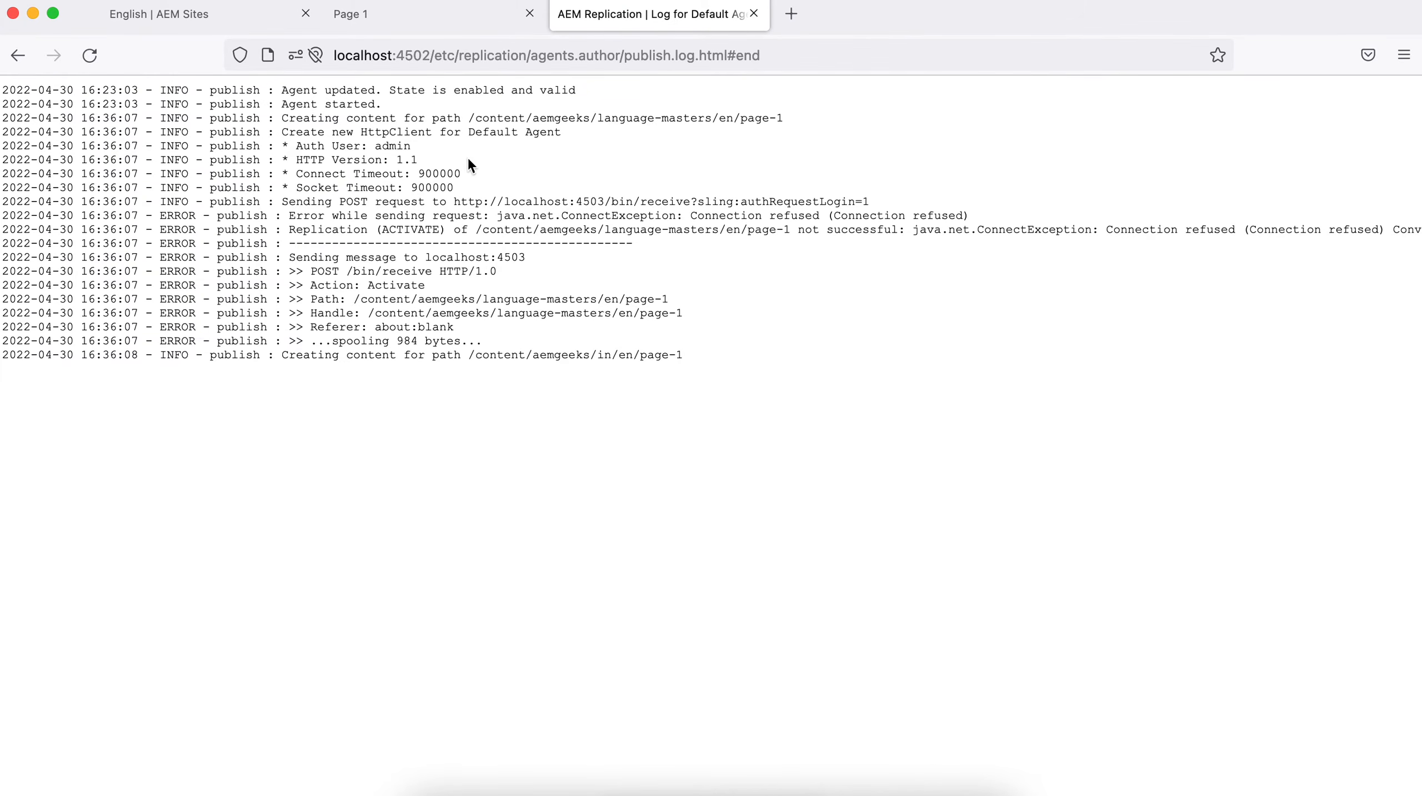
{"action": "left_click_drag", "start_coordinate": [468, 118], "coordinate": [795, 120]}
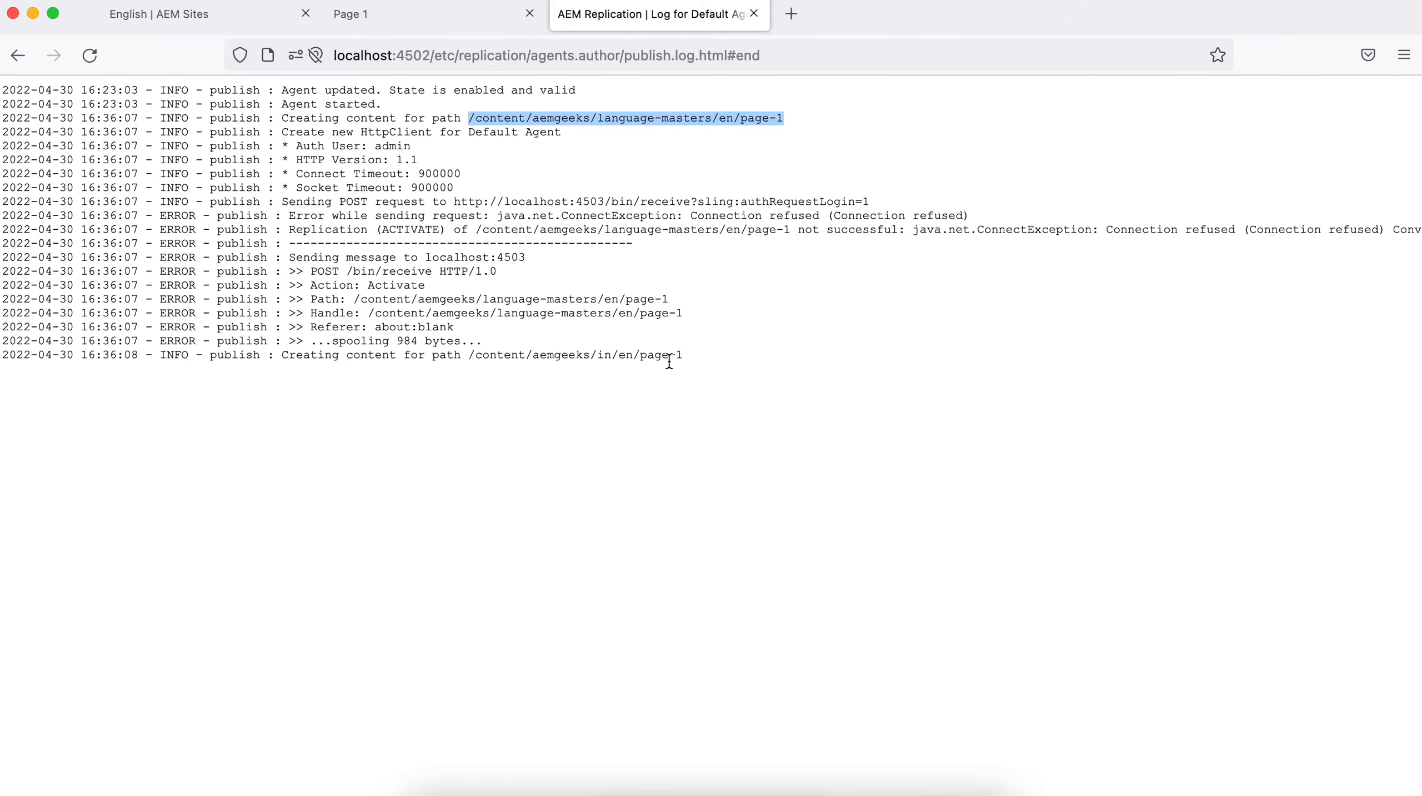
{"action": "left_click", "coordinate": [466, 116]}
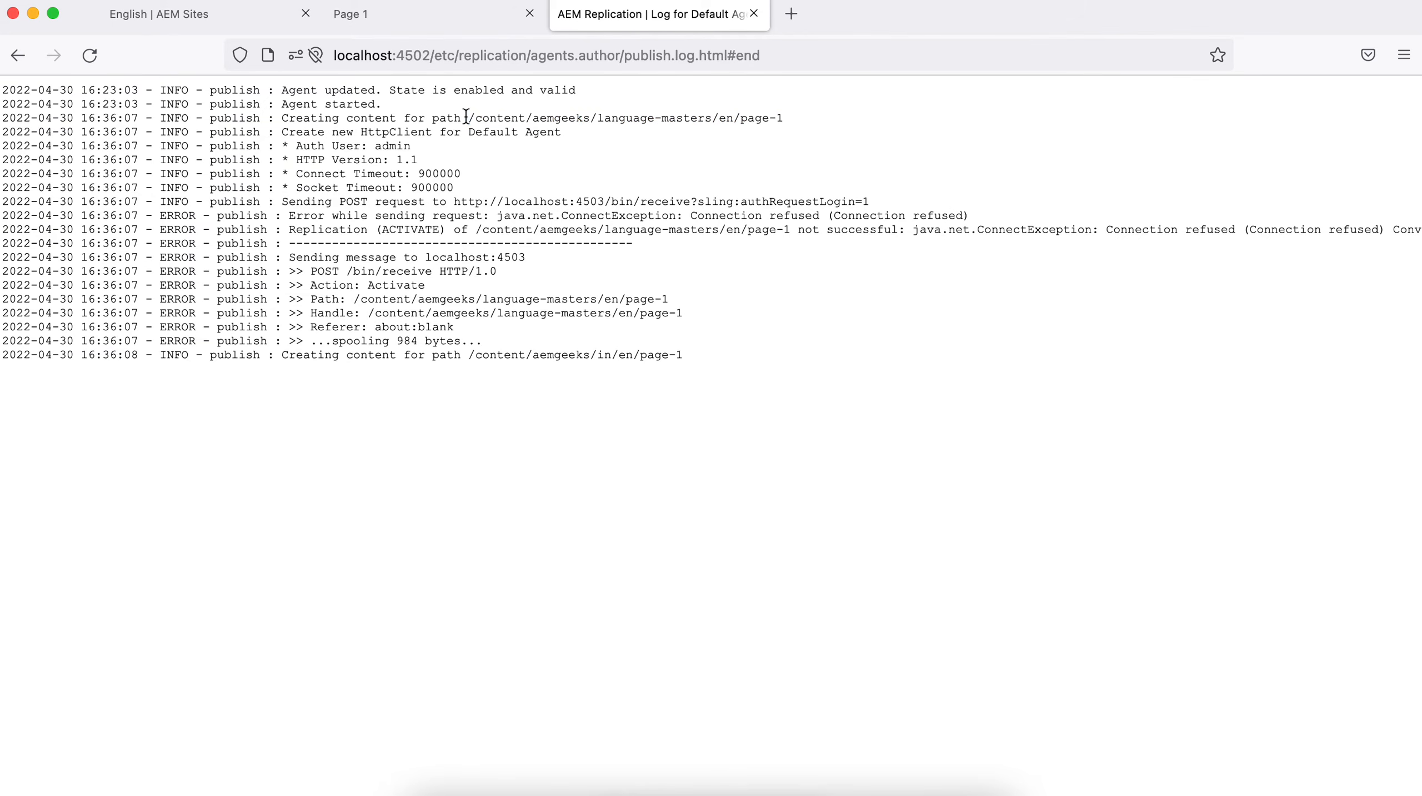
{"action": "left_click_drag", "start_coordinate": [466, 117], "coordinate": [783, 117]}
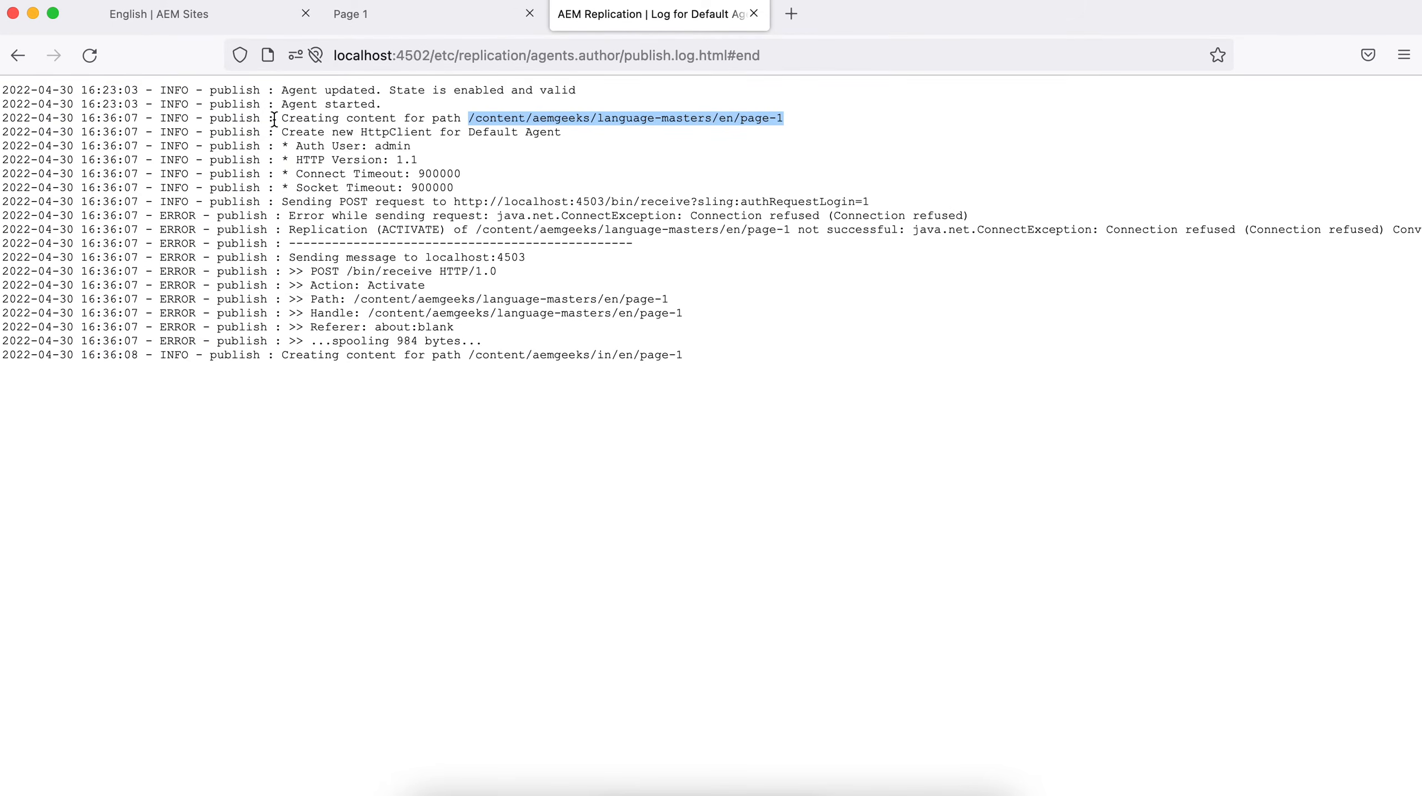
{"action": "left_click_drag", "start_coordinate": [274, 120], "coordinate": [844, 124]}
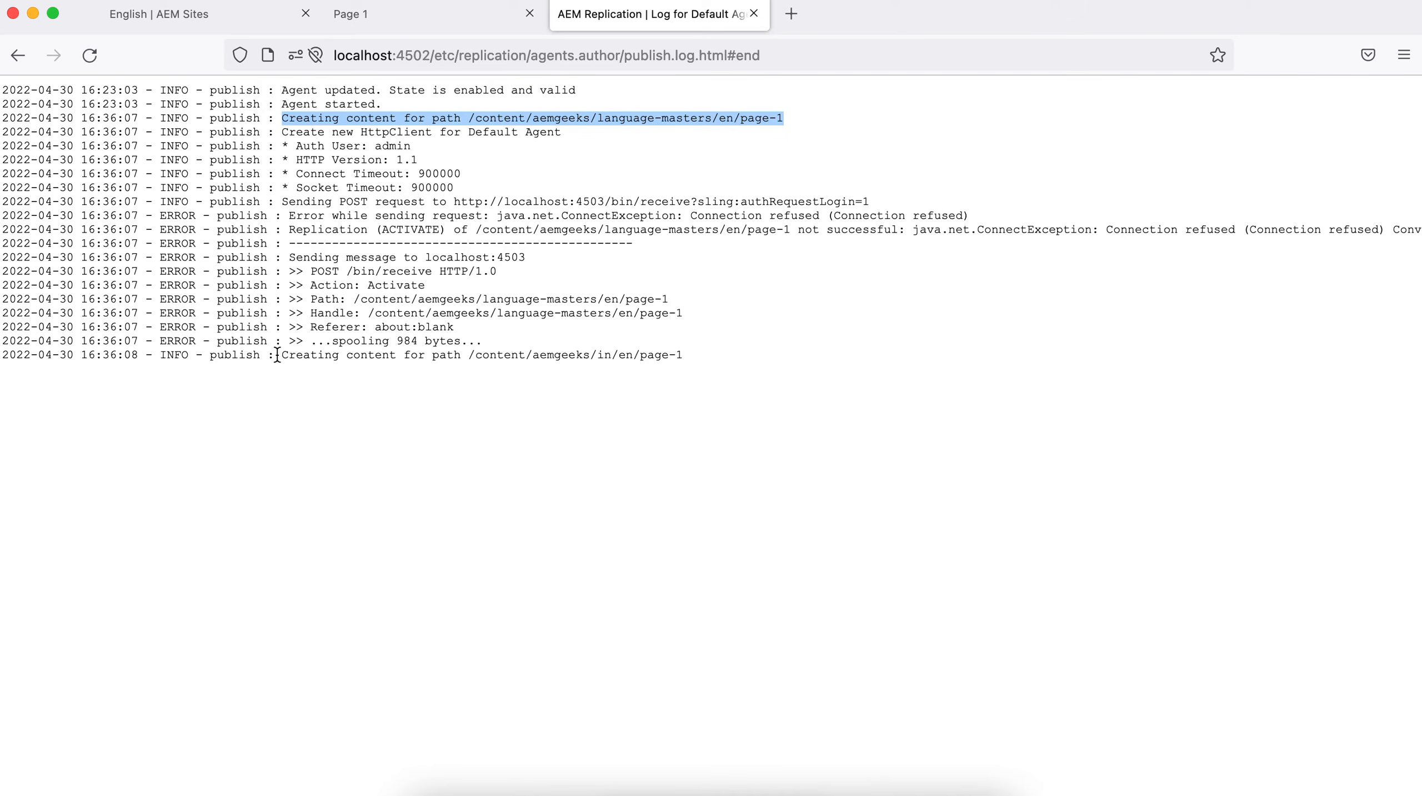
{"action": "left_click_drag", "start_coordinate": [276, 356], "coordinate": [689, 361]}
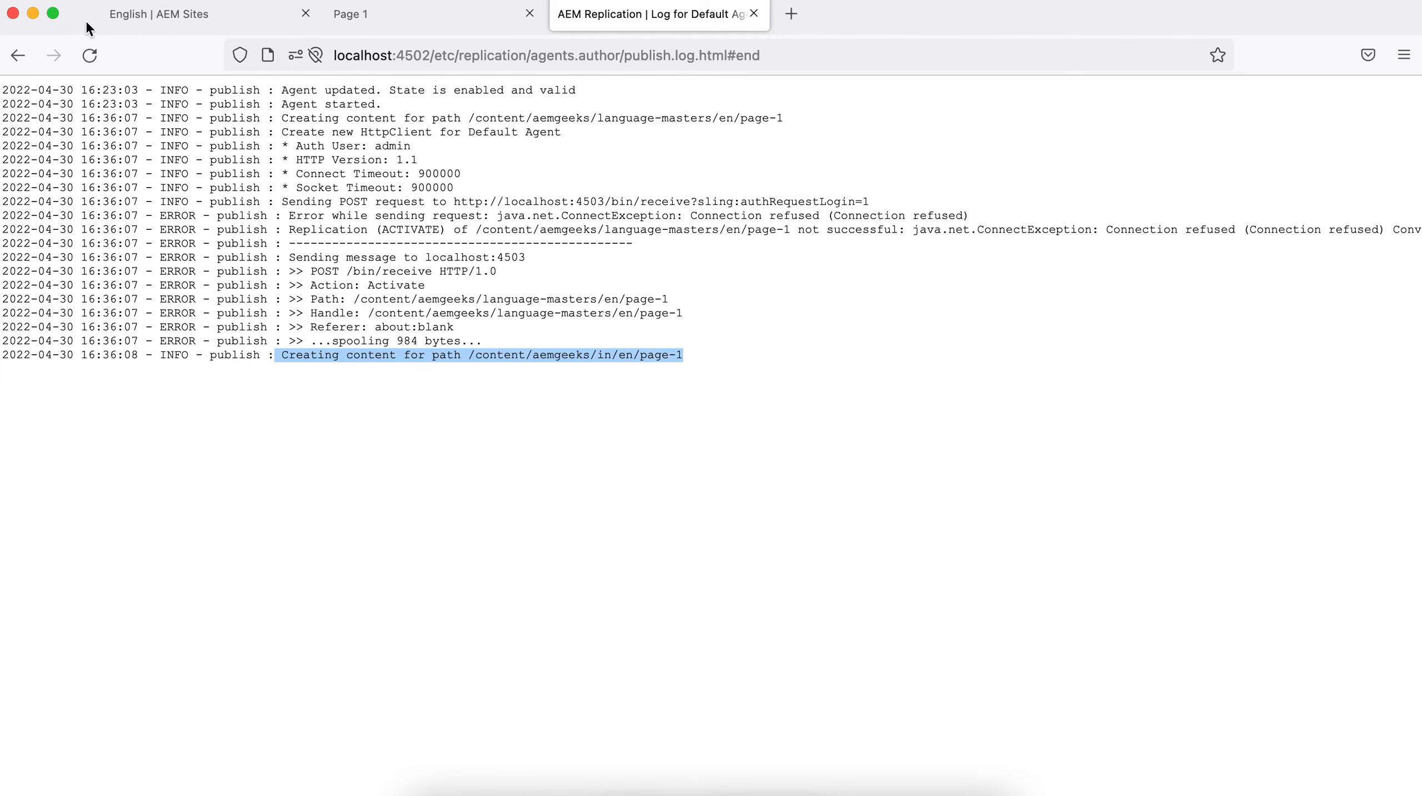
Go back to the Sites console and review the pages under India's English site and the English language master
{"action": "left_click", "coordinate": [140, 17]}
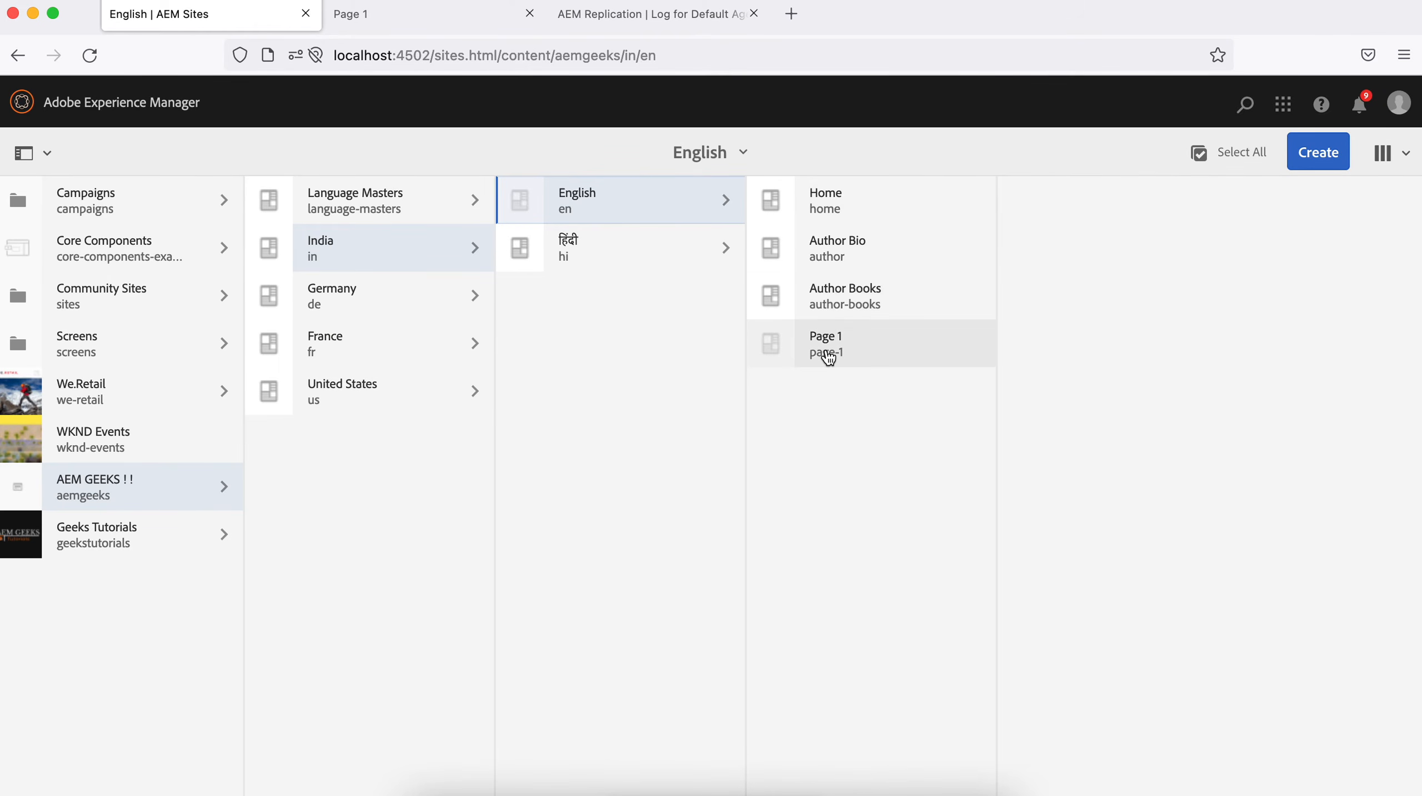
{"action": "left_click", "coordinate": [446, 259]}
{"action": "left_click", "coordinate": [638, 216]}
{"action": "left_click", "coordinate": [436, 216]}
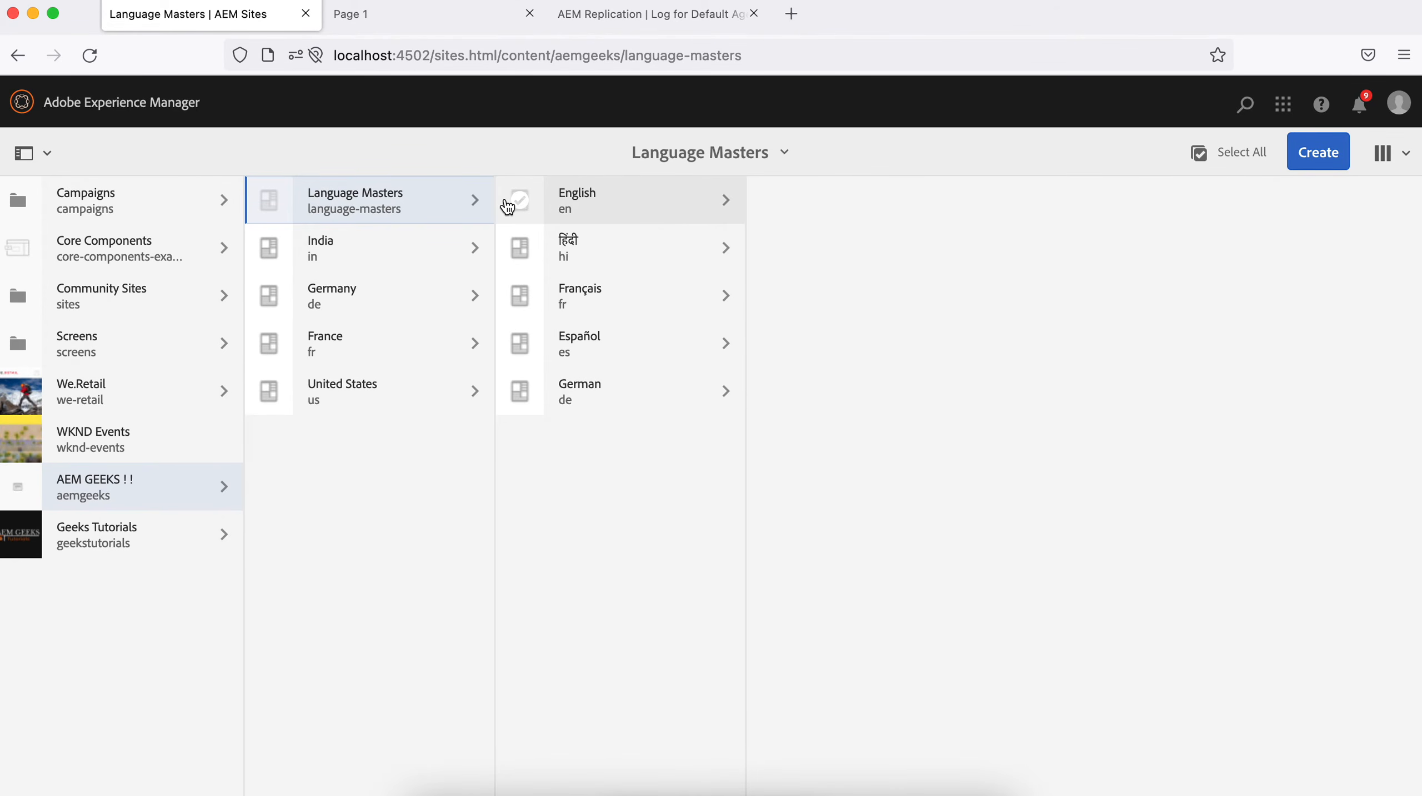
{"action": "left_click", "coordinate": [595, 196]}
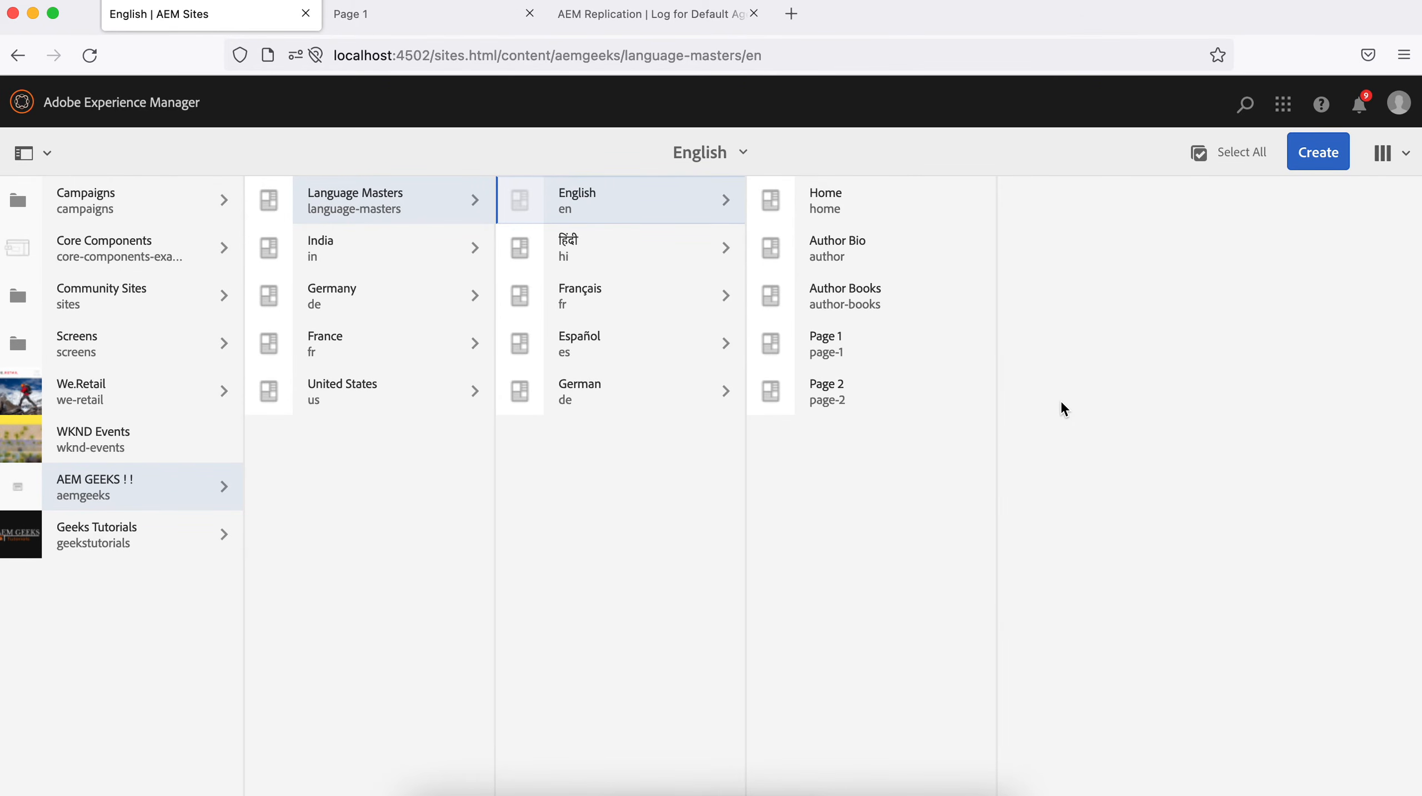
Check the English pages under France and India for a rolled-out Page 2
{"action": "left_click", "coordinate": [336, 355]}
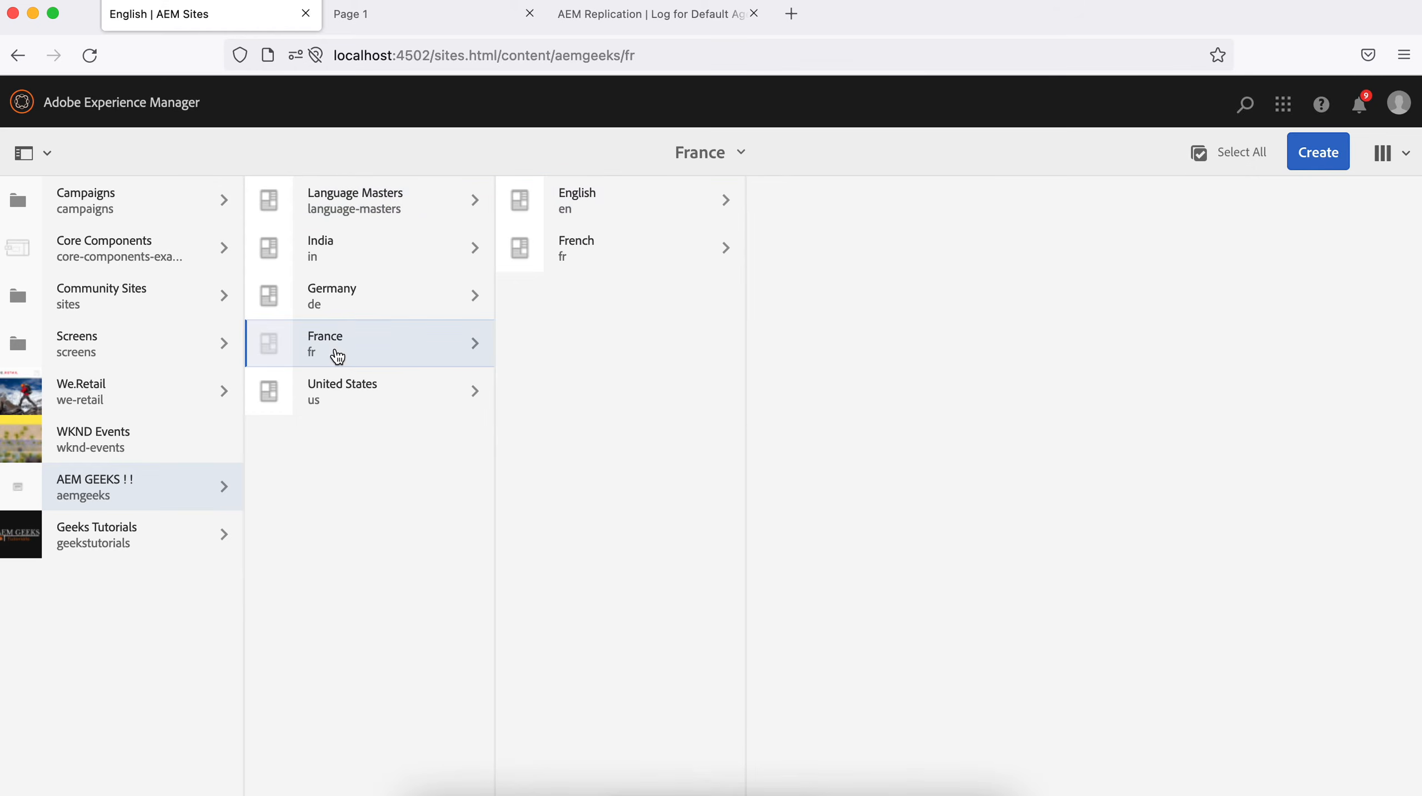
{"action": "left_click", "coordinate": [619, 212]}
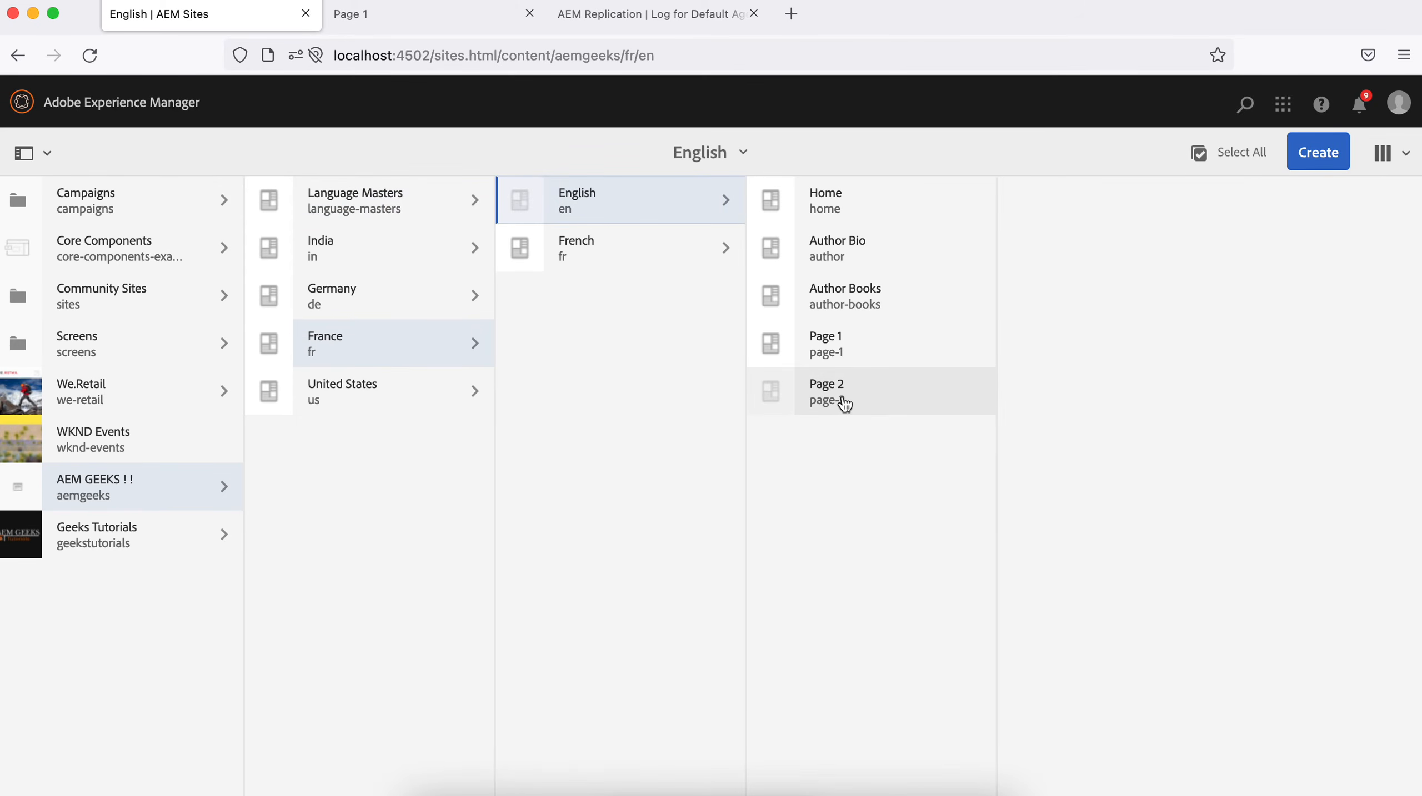
{"action": "left_click", "coordinate": [367, 262]}
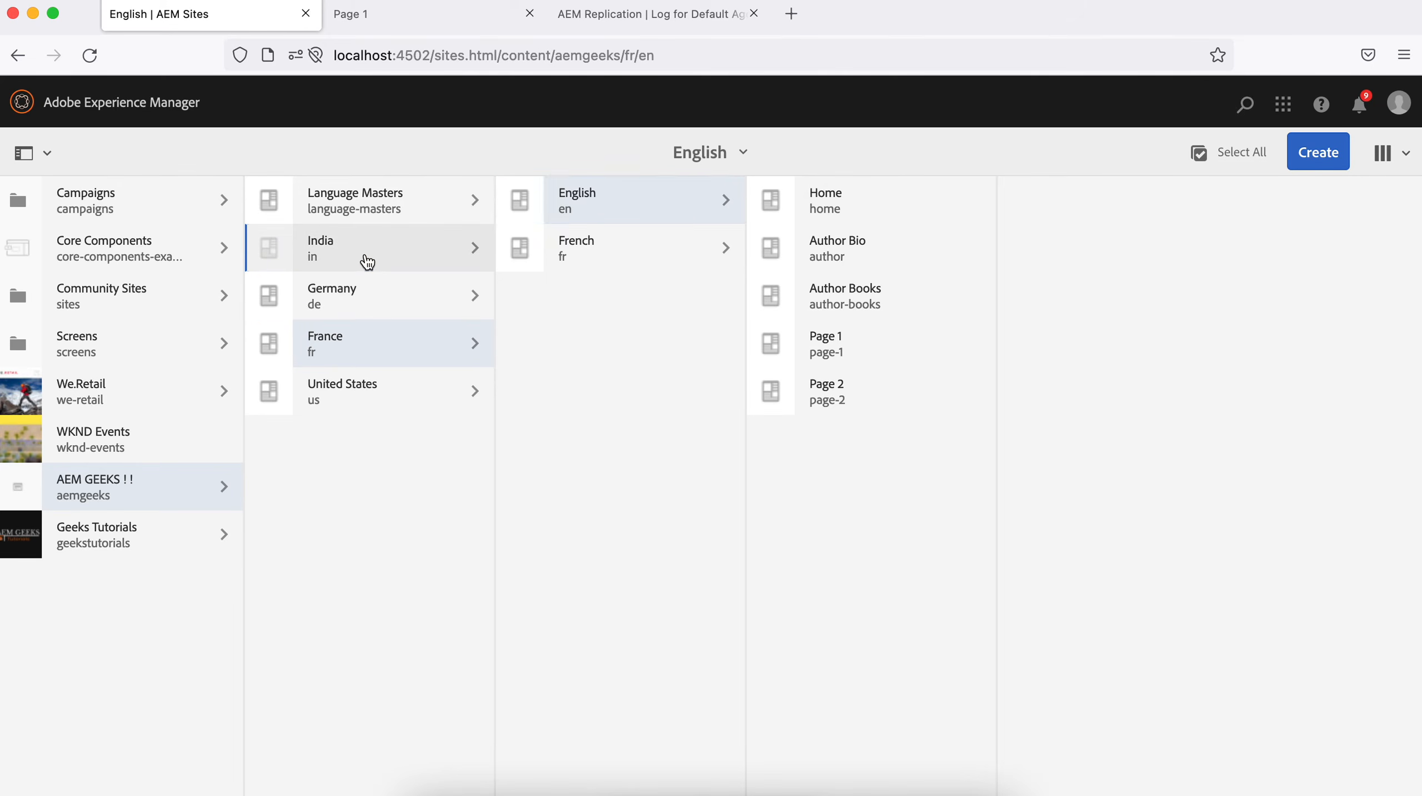
{"action": "left_click", "coordinate": [577, 211]}
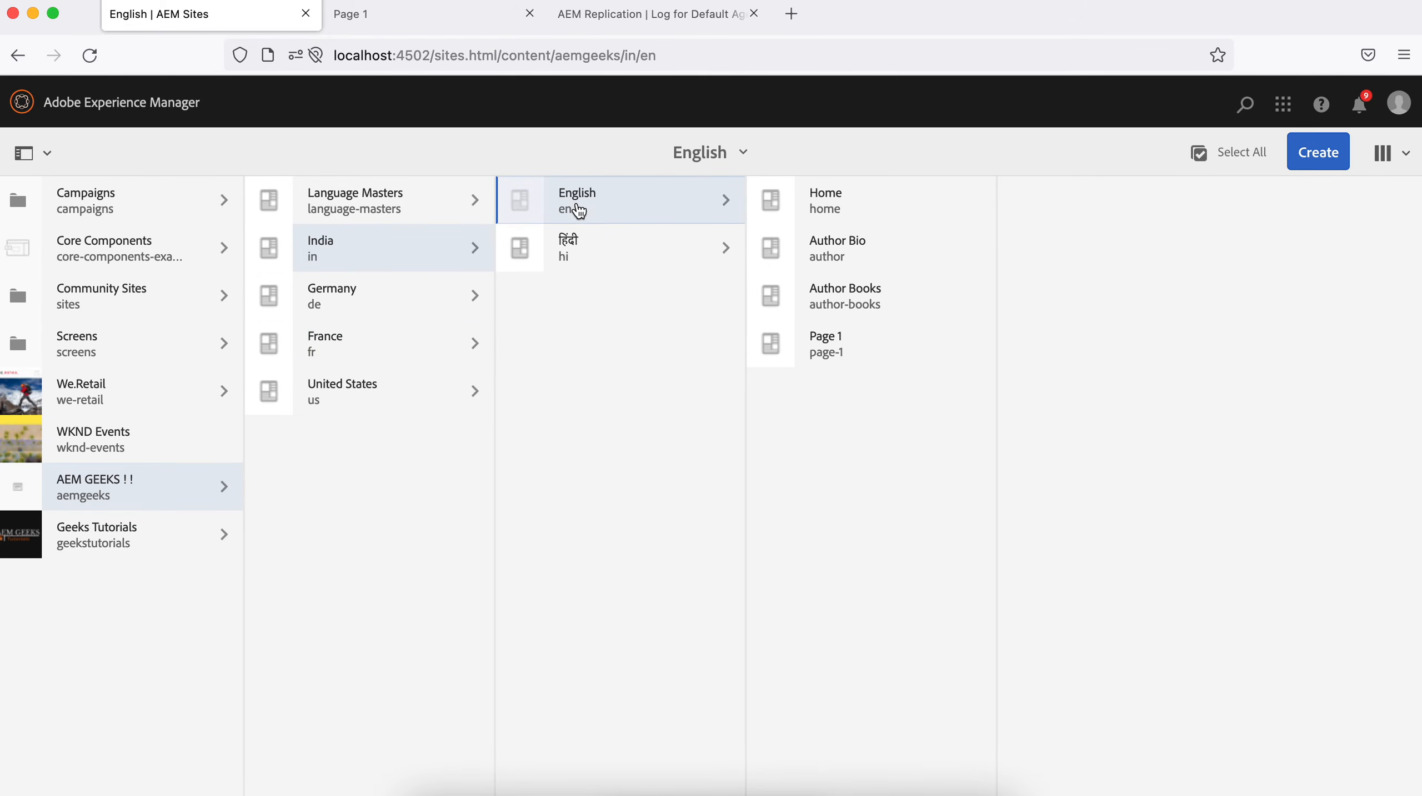
Synchronize India's English live copy with its source from the page properties
{"action": "left_click", "coordinate": [521, 202]}
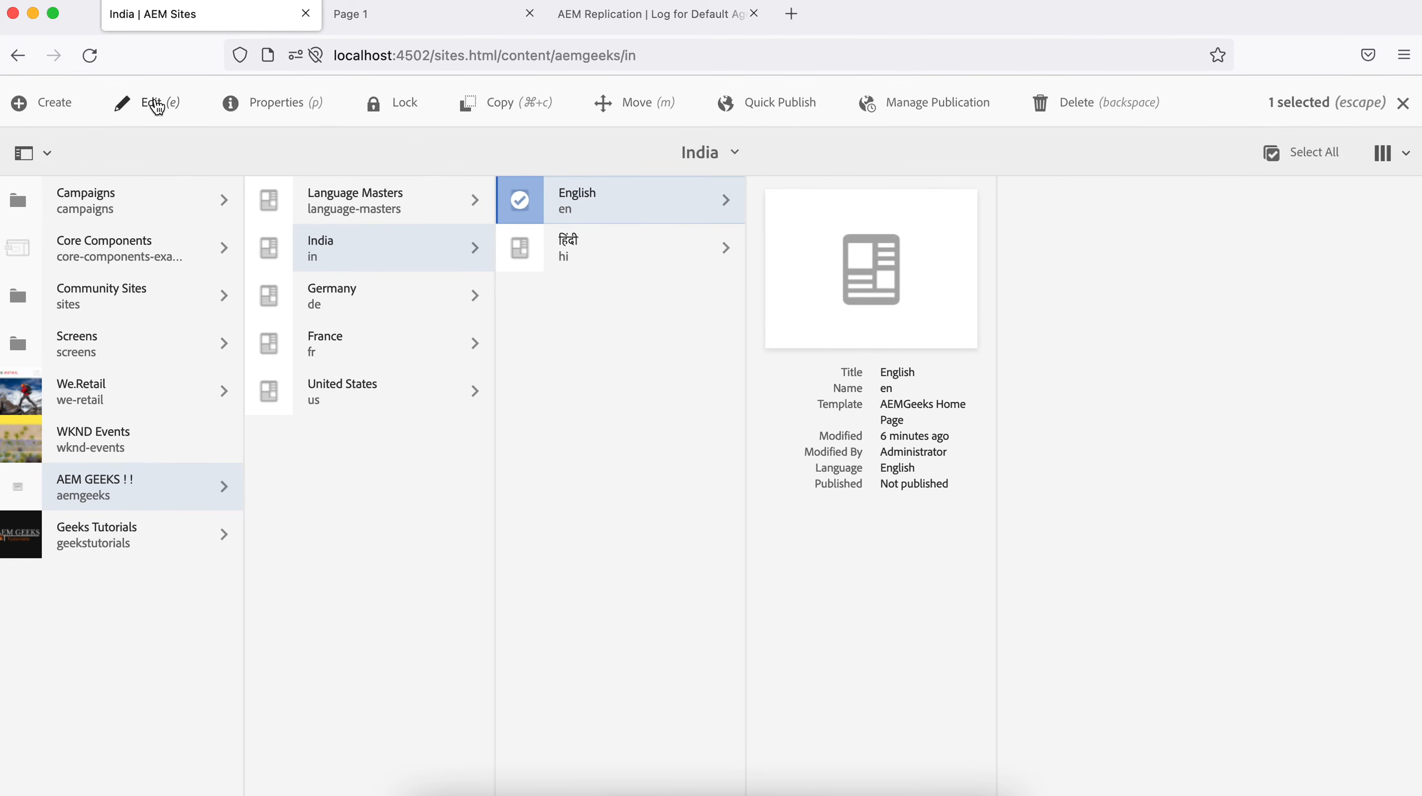
{"action": "key", "text": "p"}
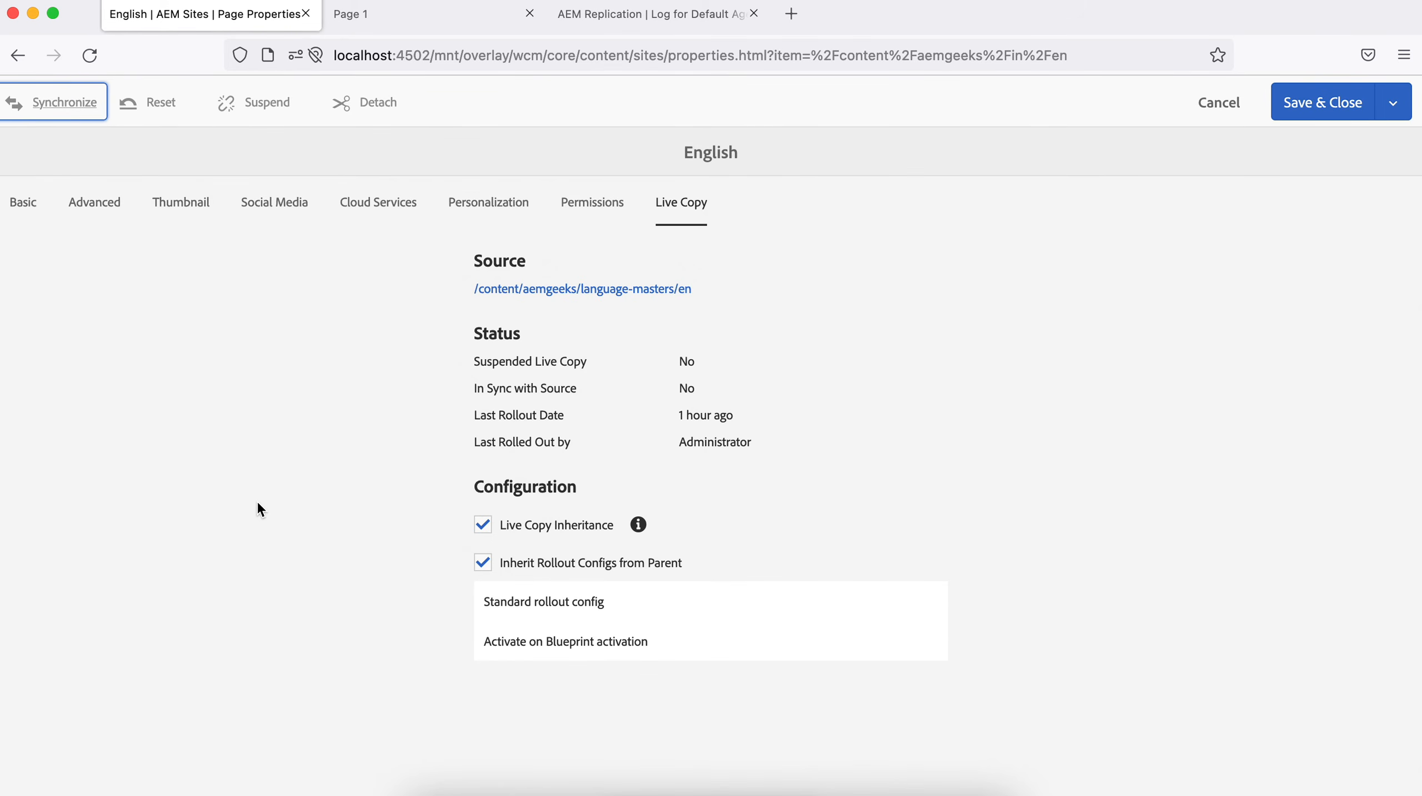
{"action": "left_click", "coordinate": [59, 101]}
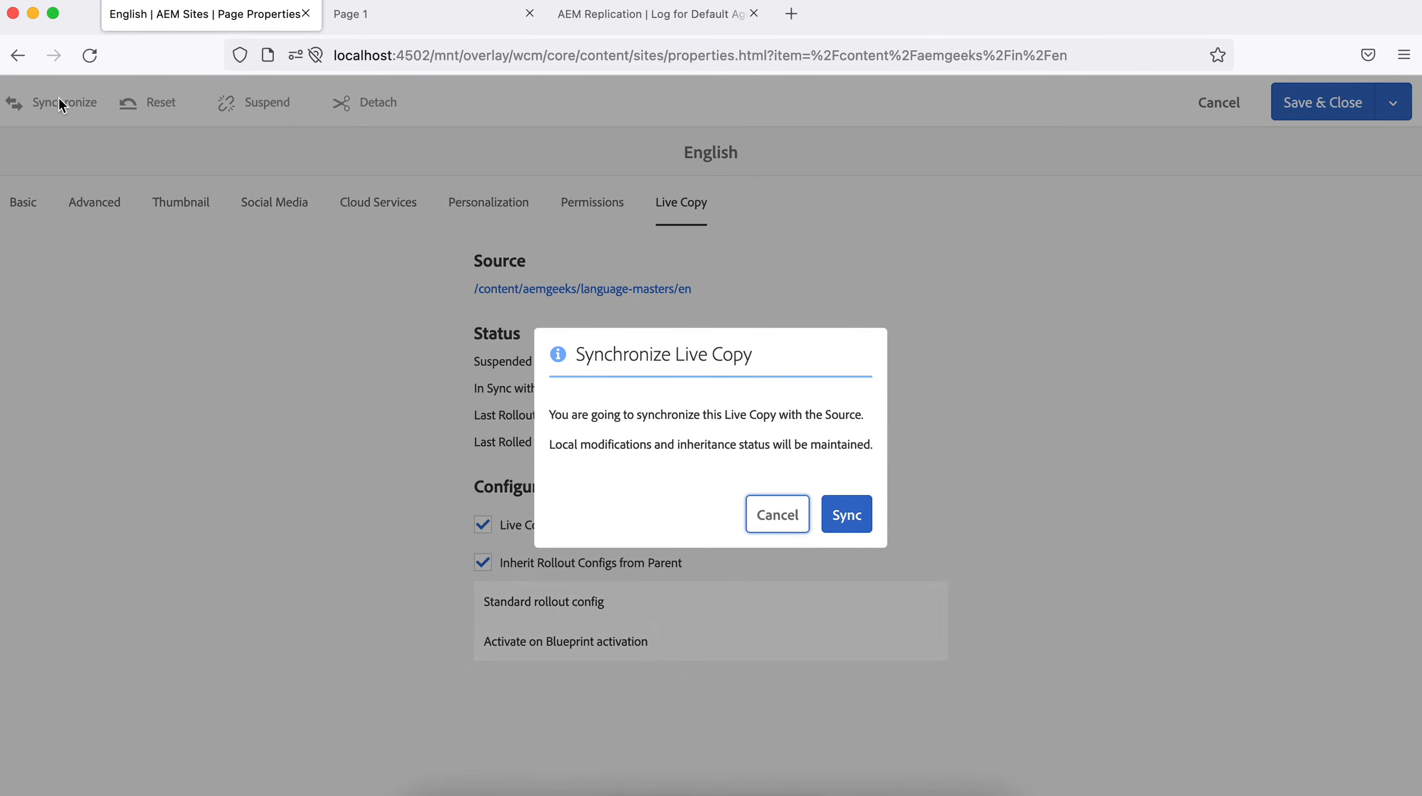
{"action": "left_click", "coordinate": [841, 514]}
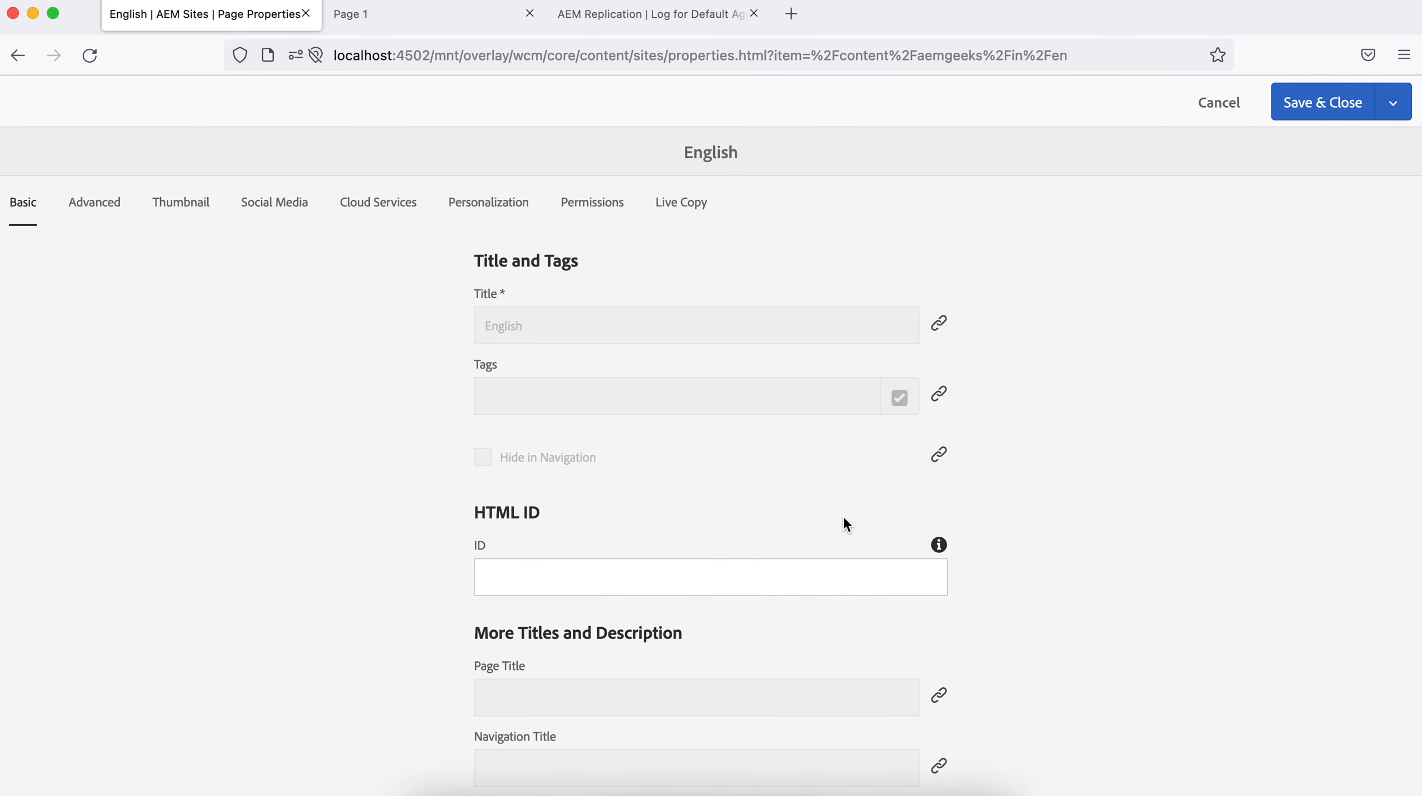
Reload the properties of India's English page to check its Live Copy sync status, and return to the pages beneath it
{"action": "left_click", "coordinate": [678, 211]}
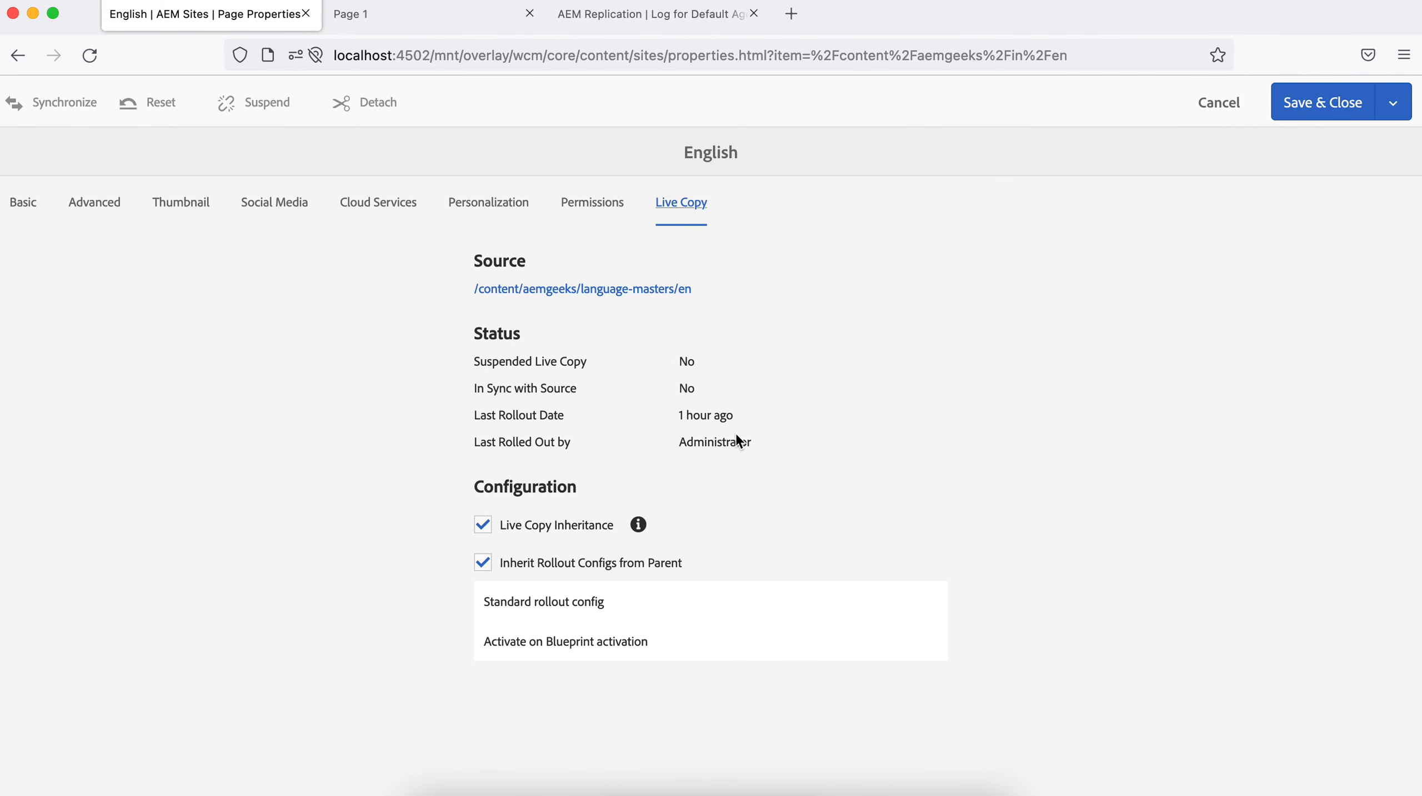
{"action": "left_click", "coordinate": [87, 62]}
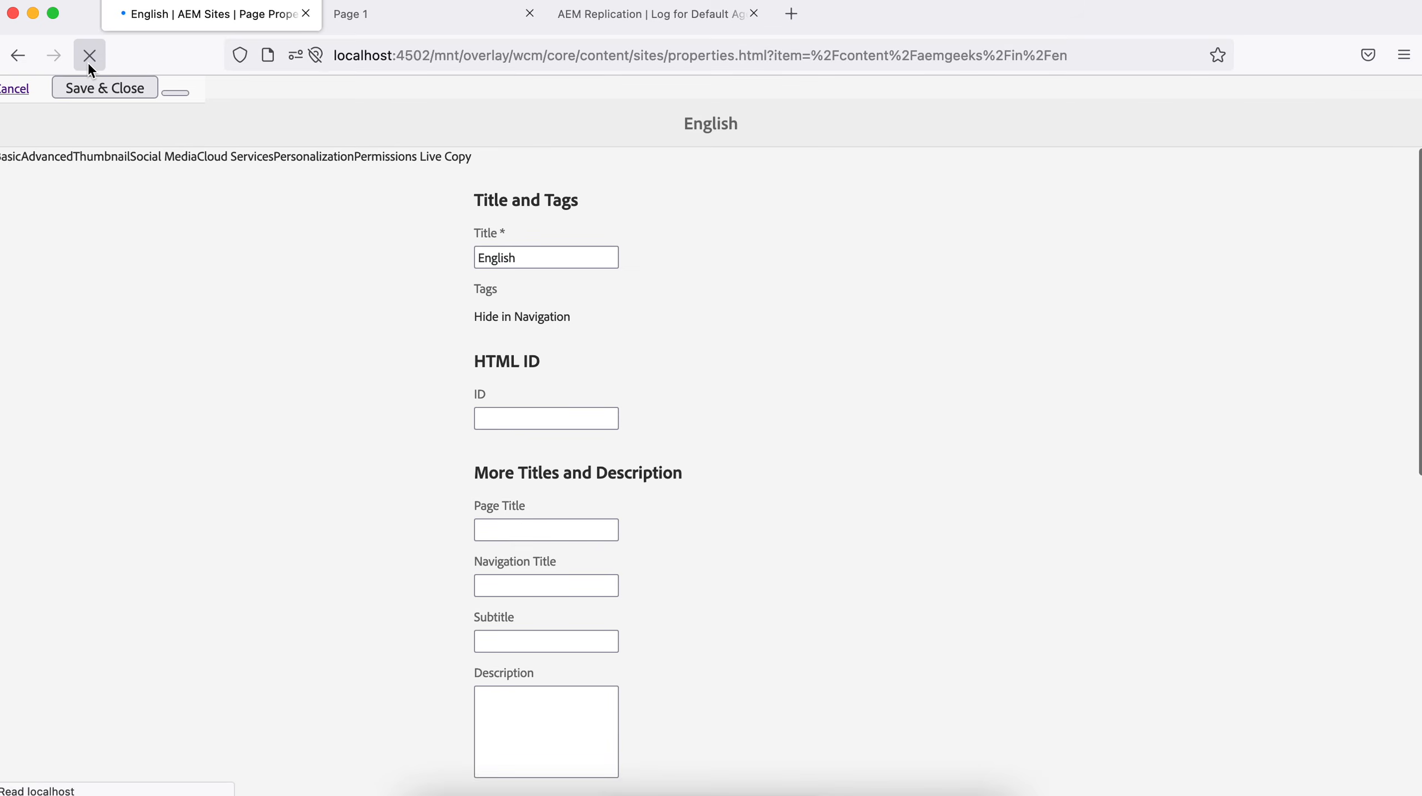
{"action": "left_click", "coordinate": [681, 215]}
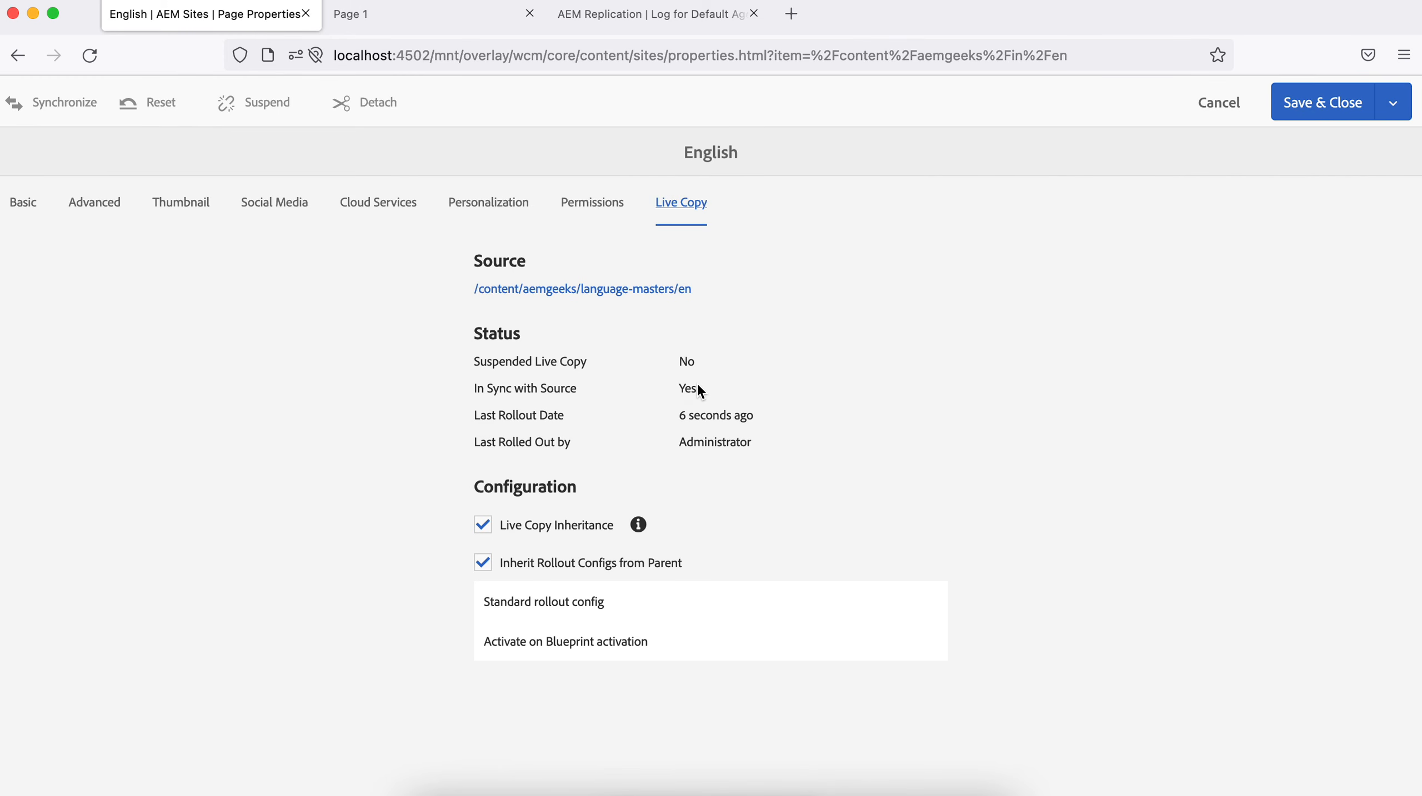
{"action": "left_click", "coordinate": [1220, 103]}
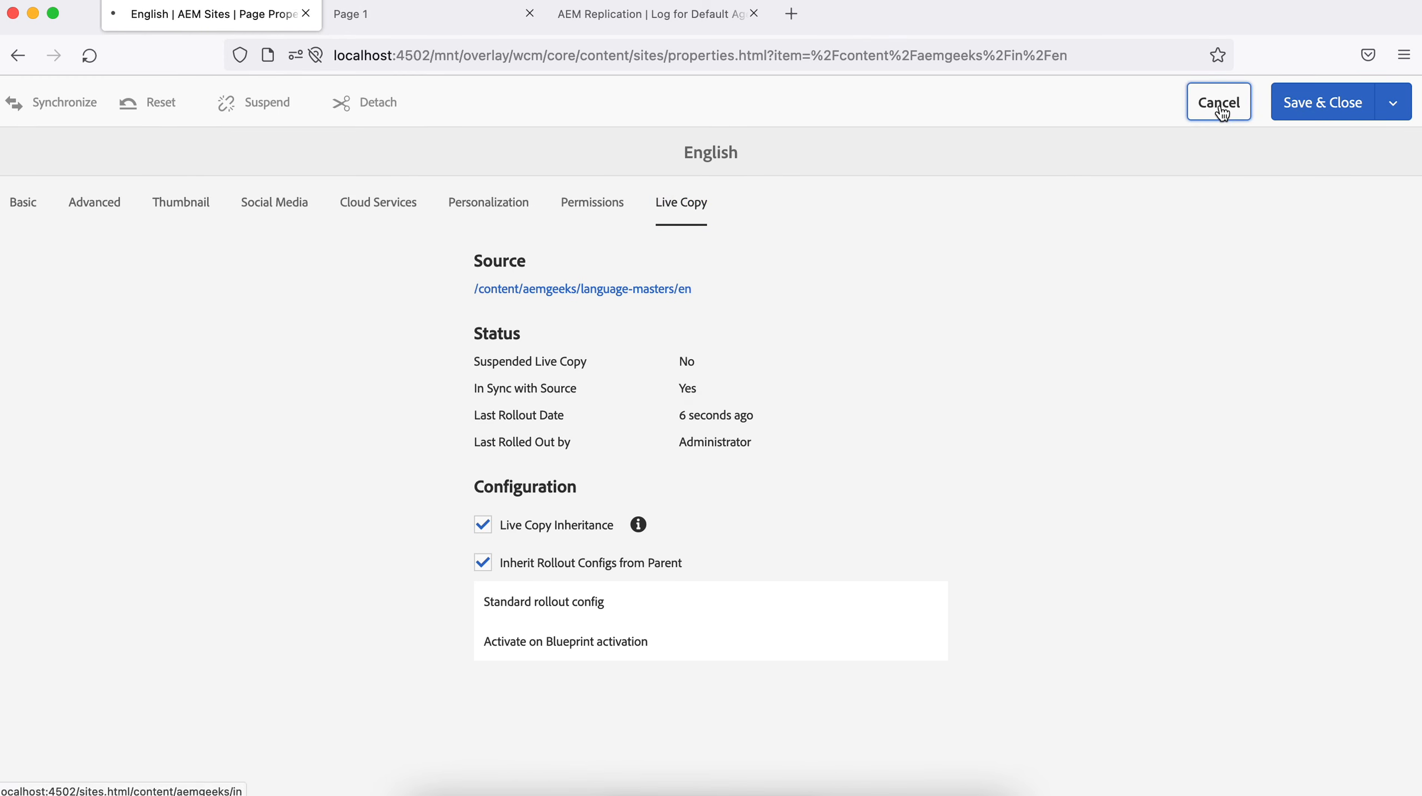
{"action": "left_click", "coordinate": [521, 201]}
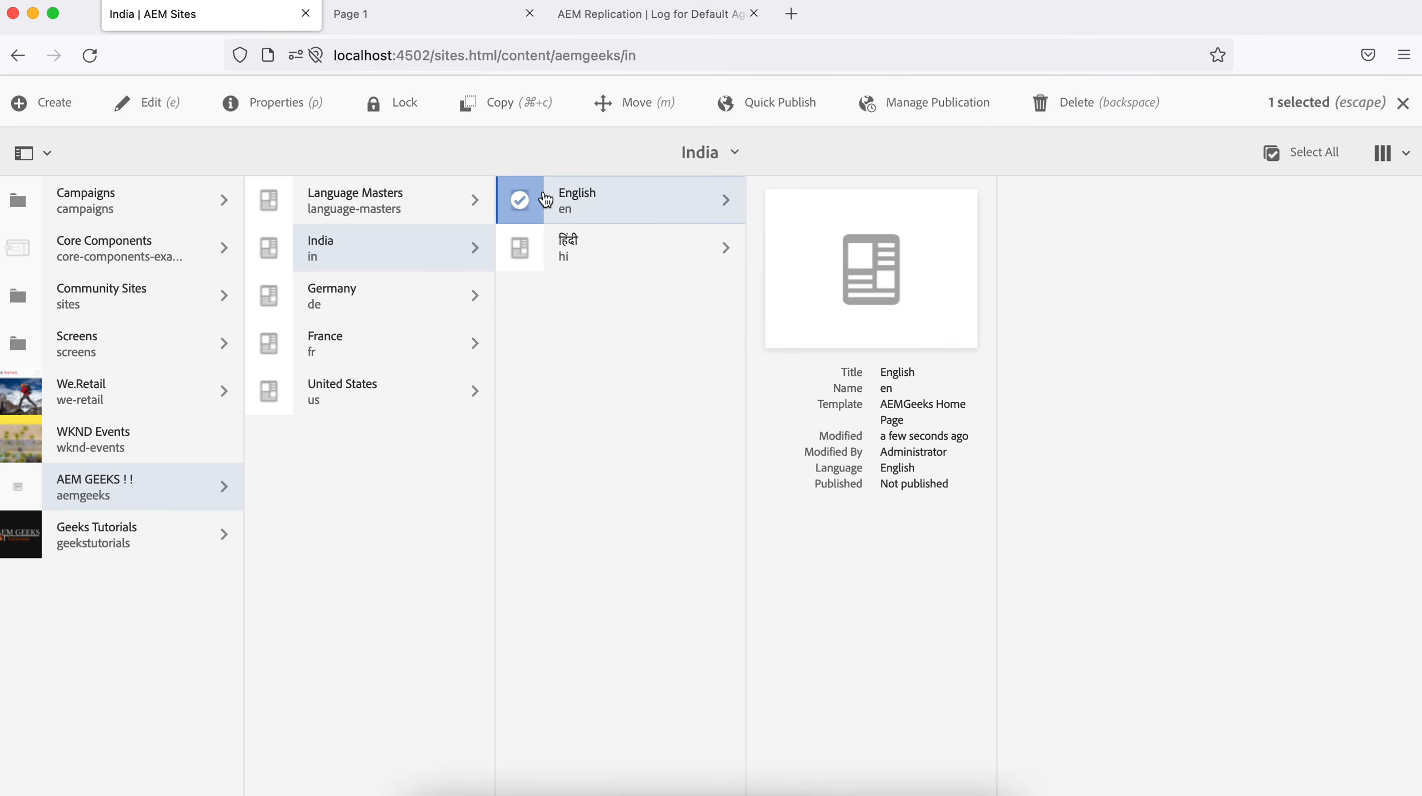
{"action": "left_click", "coordinate": [627, 205]}
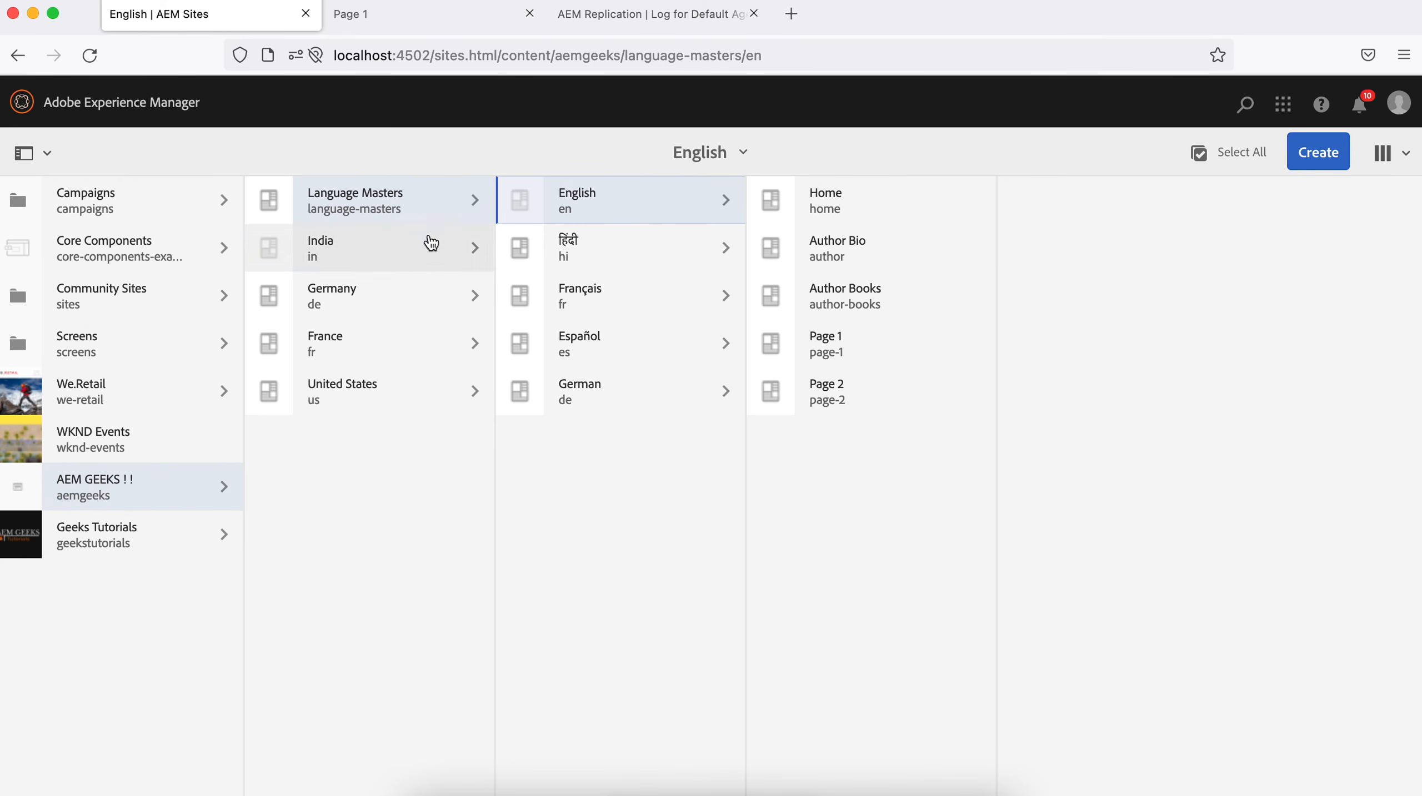
Compare the pages under the English and Hindi language masters
{"action": "left_click", "coordinate": [413, 208]}
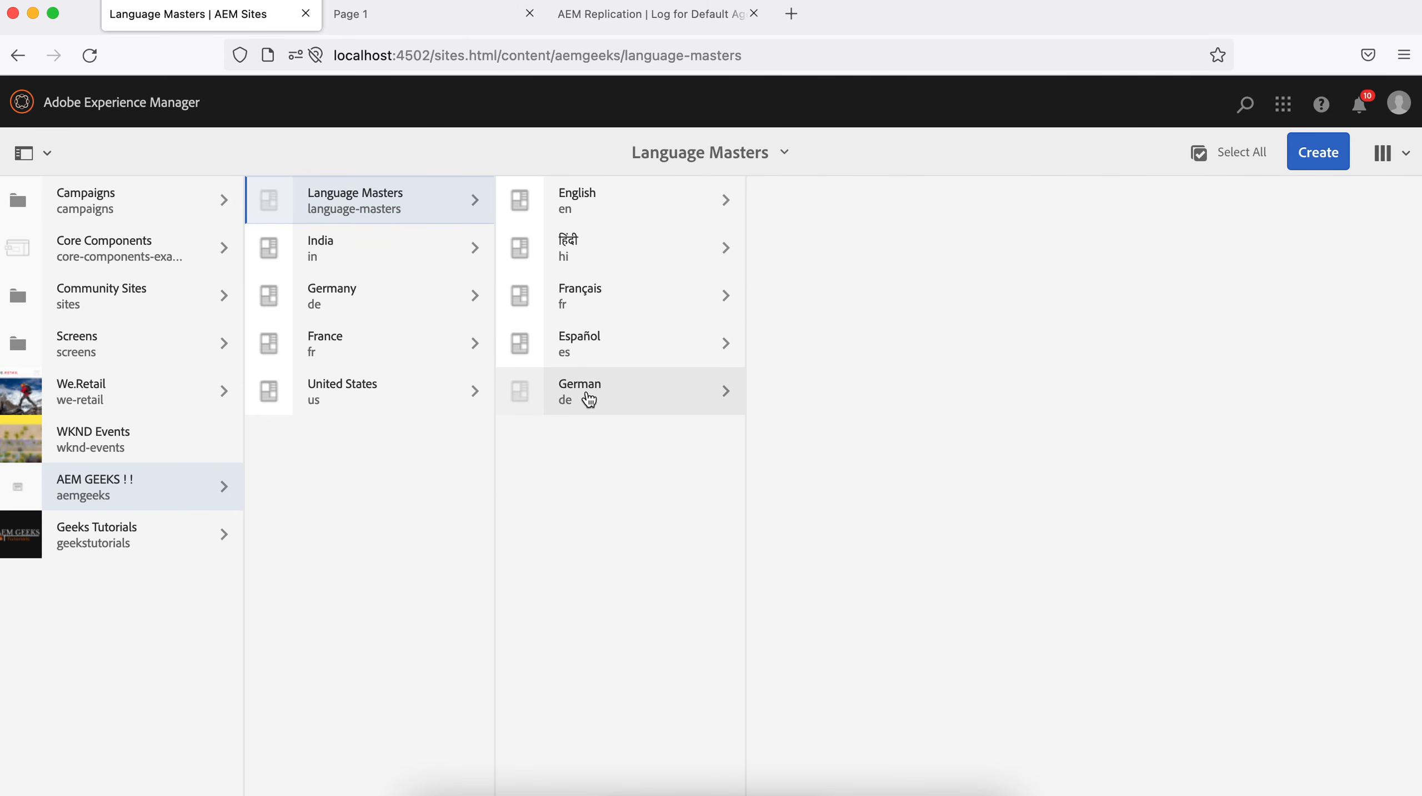
{"action": "left_click", "coordinate": [620, 203]}
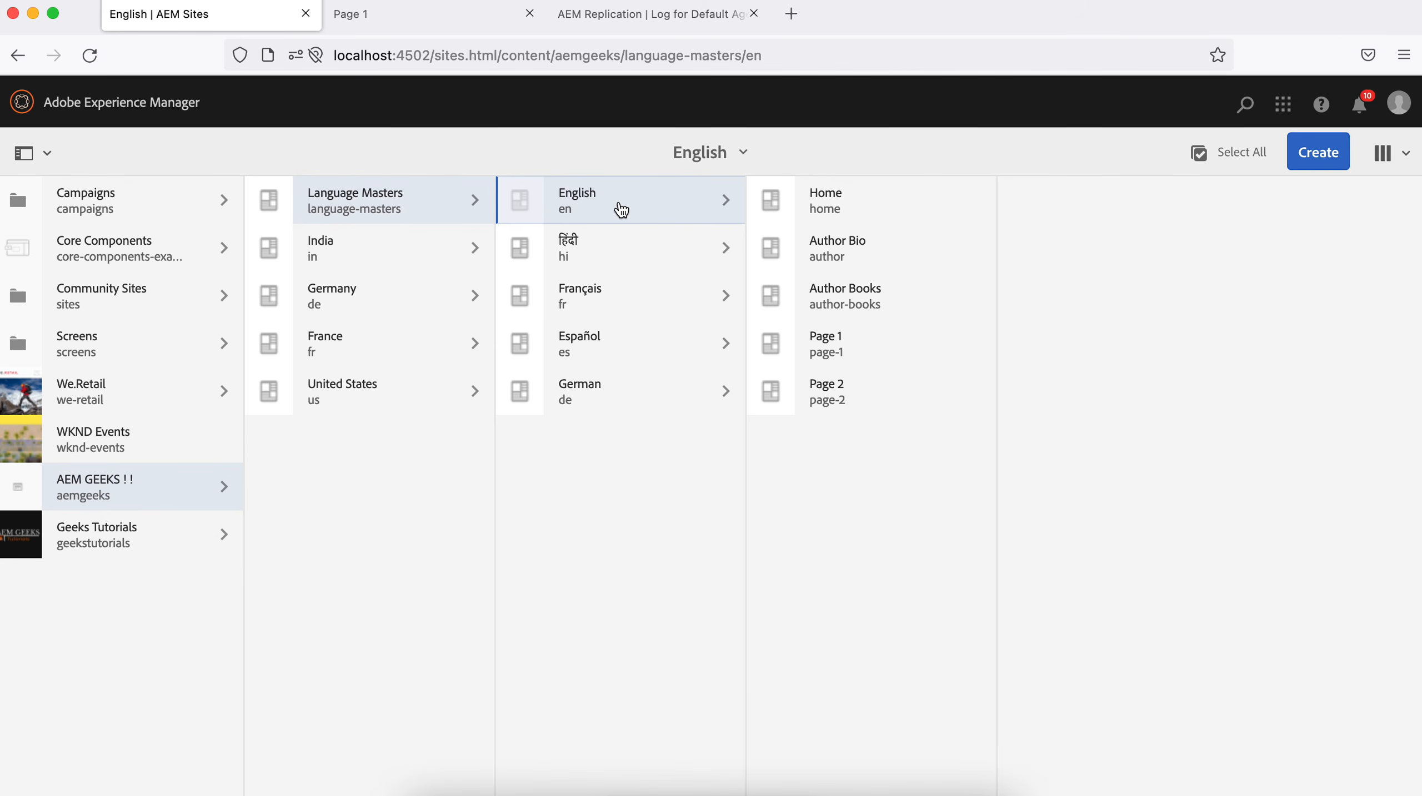
{"action": "left_click", "coordinate": [608, 246]}
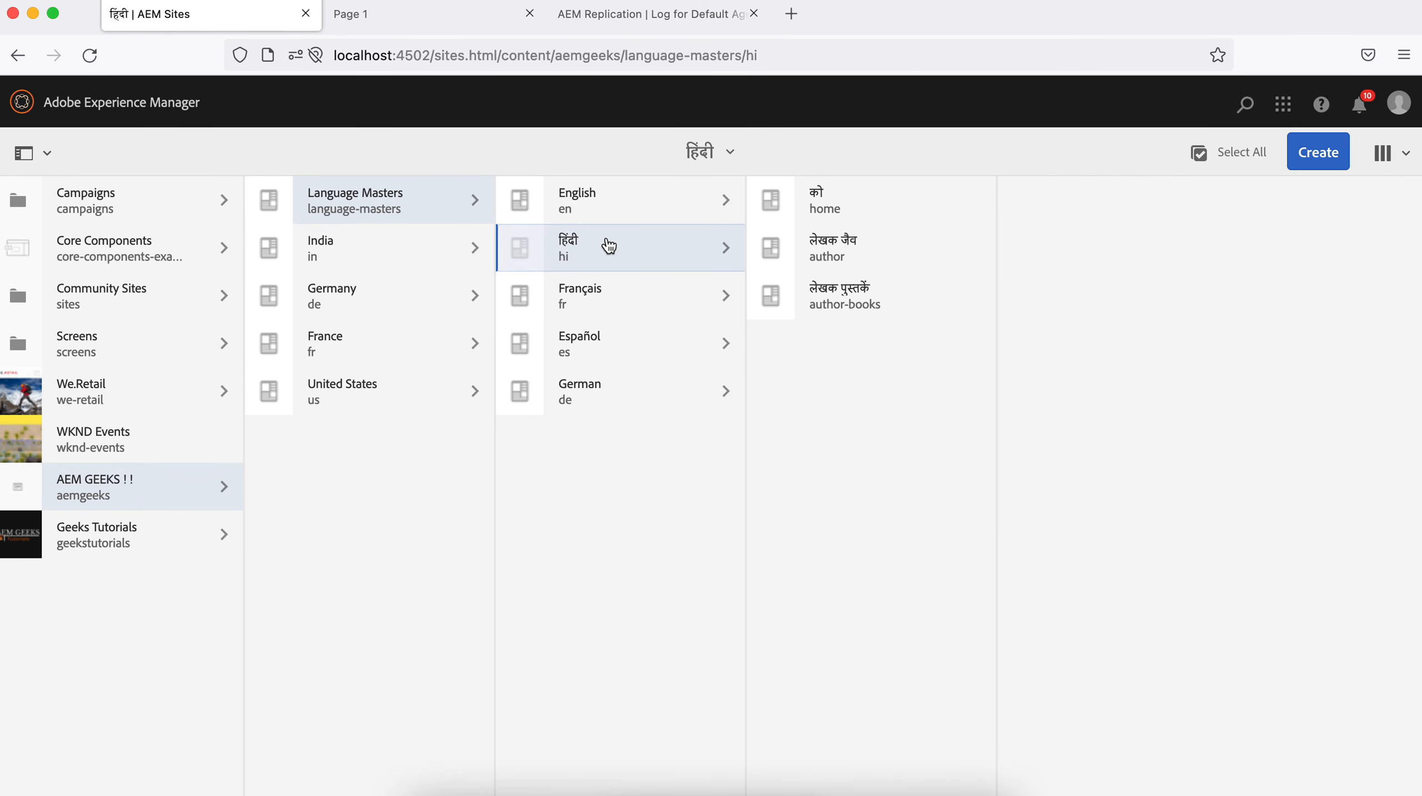
{"action": "left_click", "coordinate": [607, 206]}
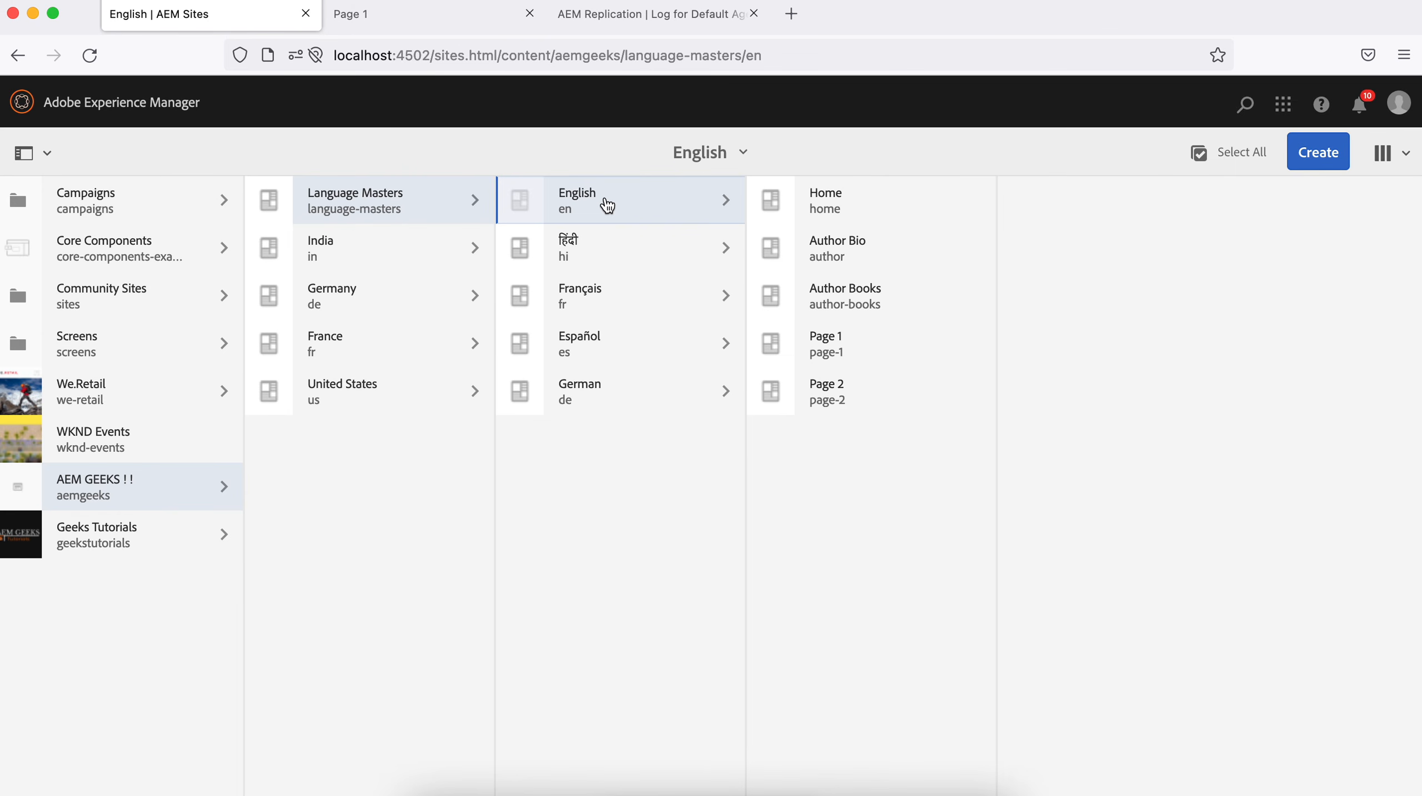
{"action": "left_click", "coordinate": [603, 240]}
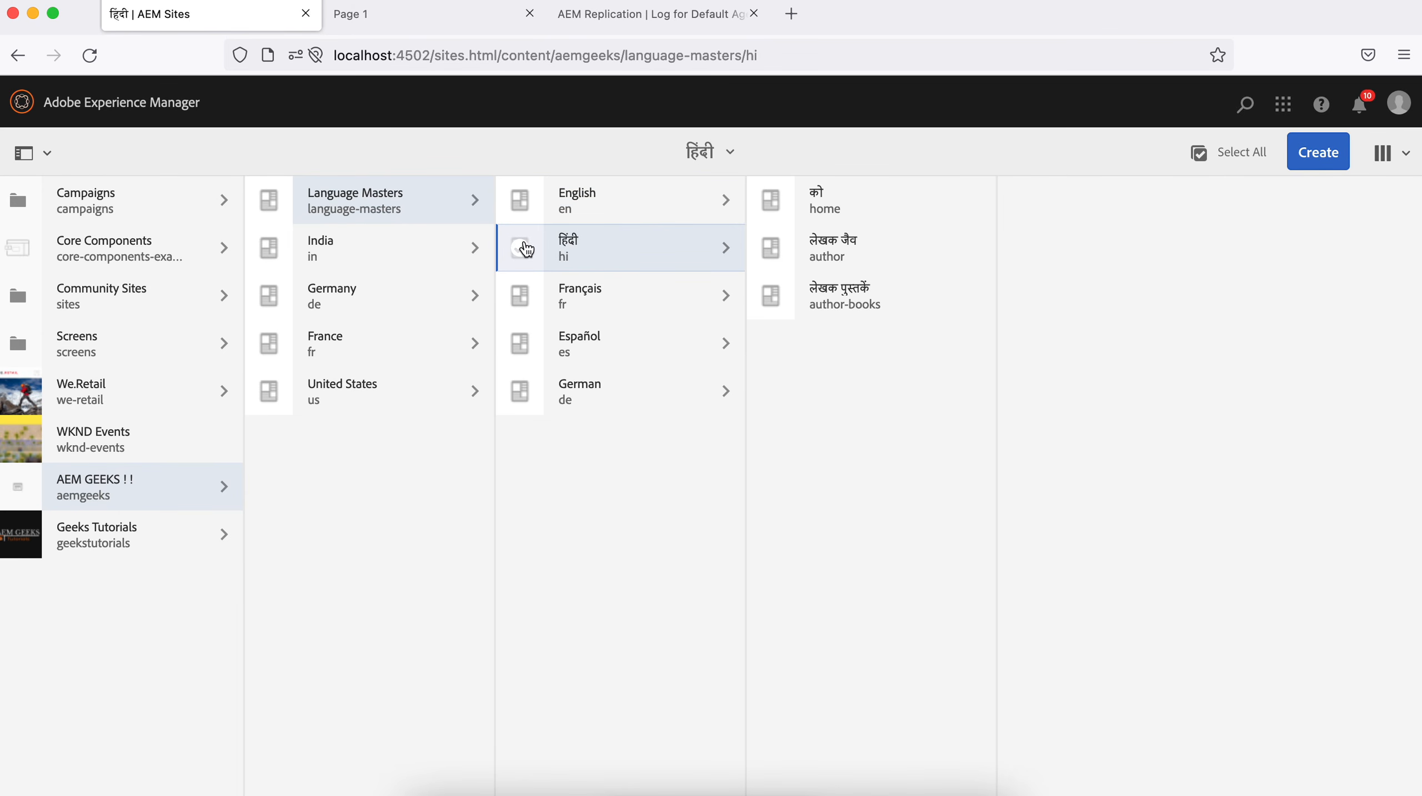